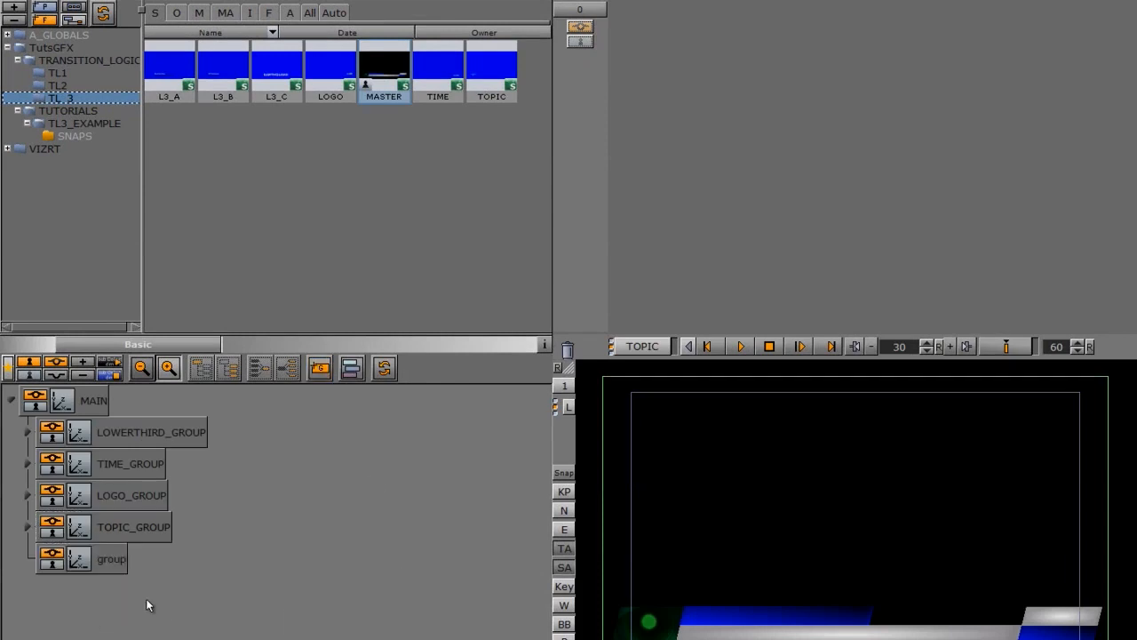
Rename the new group under MAIN as FULLPAGE_GROUP and add a subgroup named DESIGN inside it.
double_click(112, 560)
text(FULLPAGE_GROUP)
key(Return)
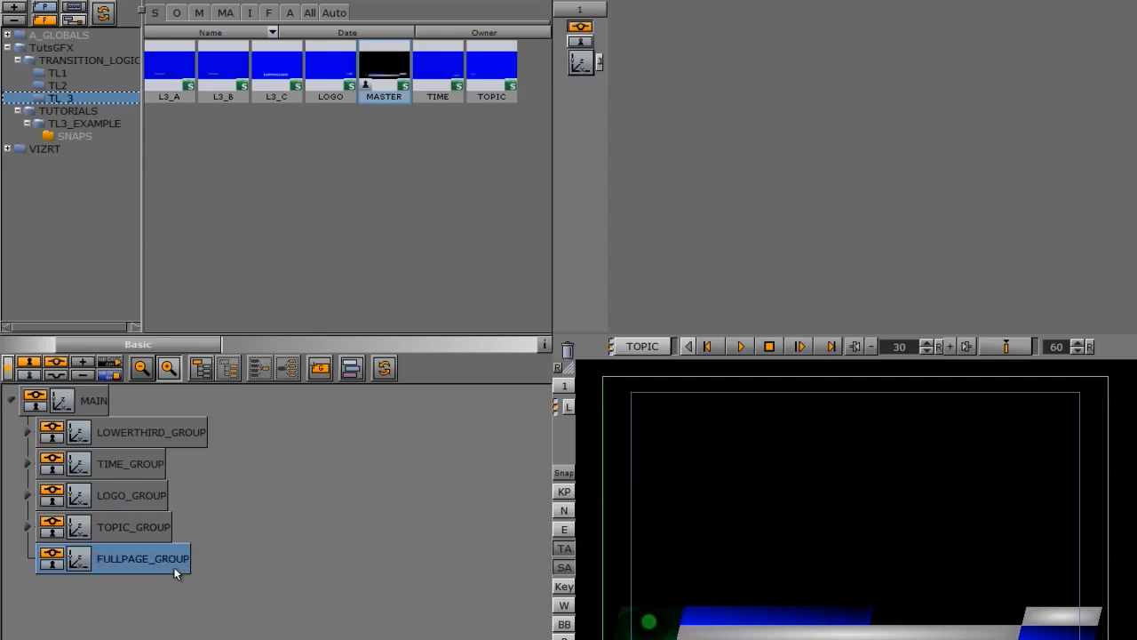
drag(320, 367, 196, 550)
text(DESIGN)
key(Return)
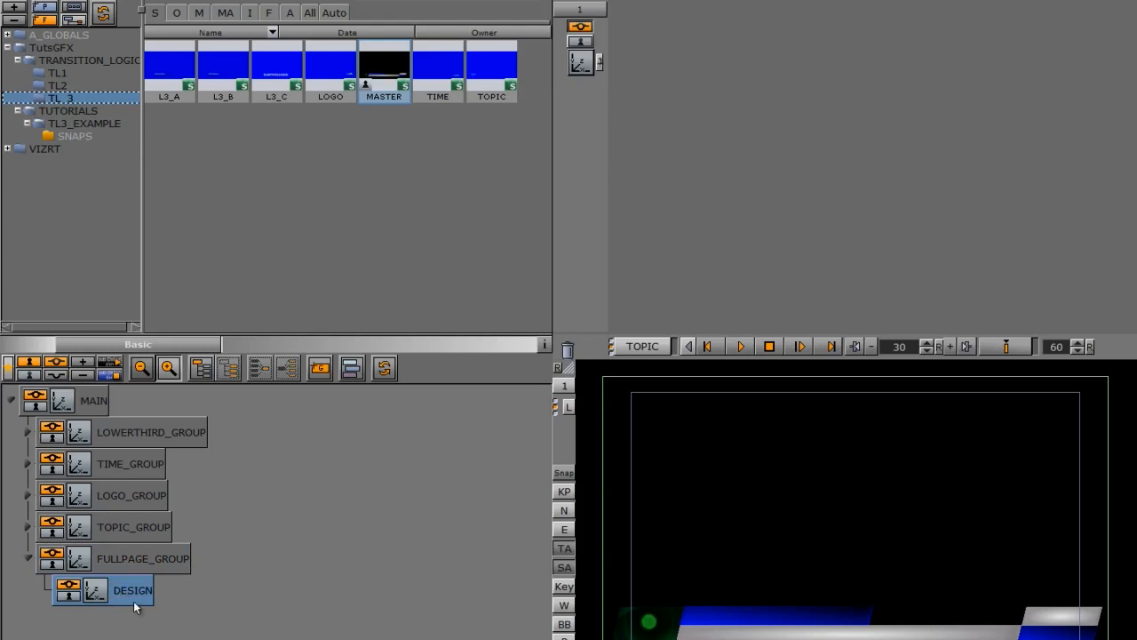
Add a Rectangle geometry as a child of the DESIGN group.
key(Tab)
click(157, 10)
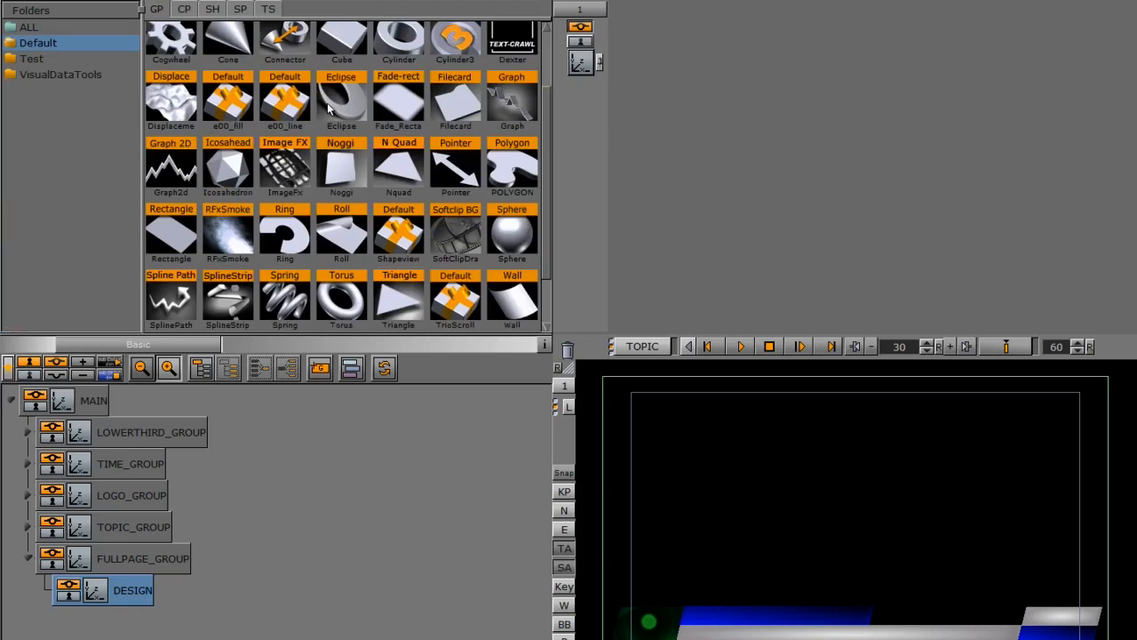
drag(169, 228, 175, 593)
Set the rectangle's Z position to -5.0 and fit its size to the full screen.
click(113, 621)
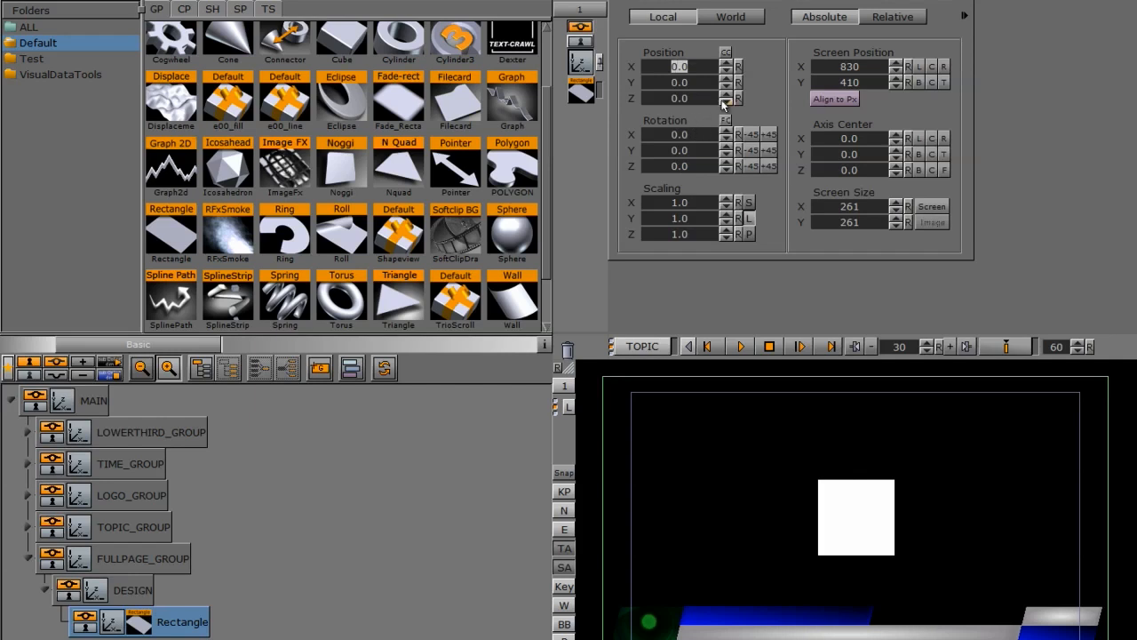
click(726, 104)
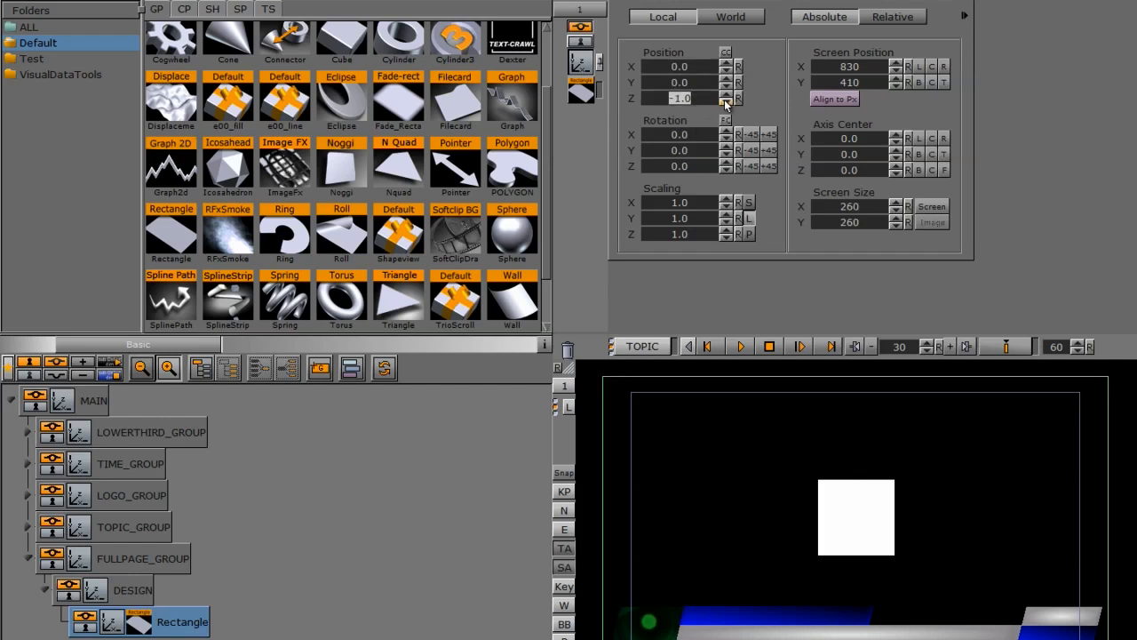
click(726, 103)
click(726, 103)
click(726, 103)
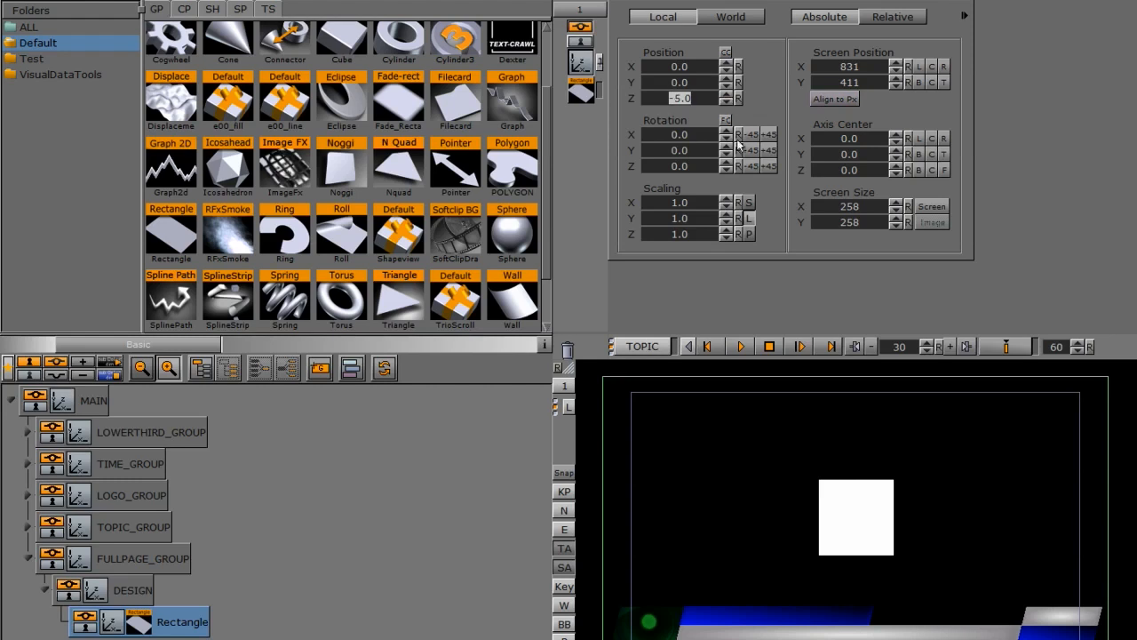
click(930, 208)
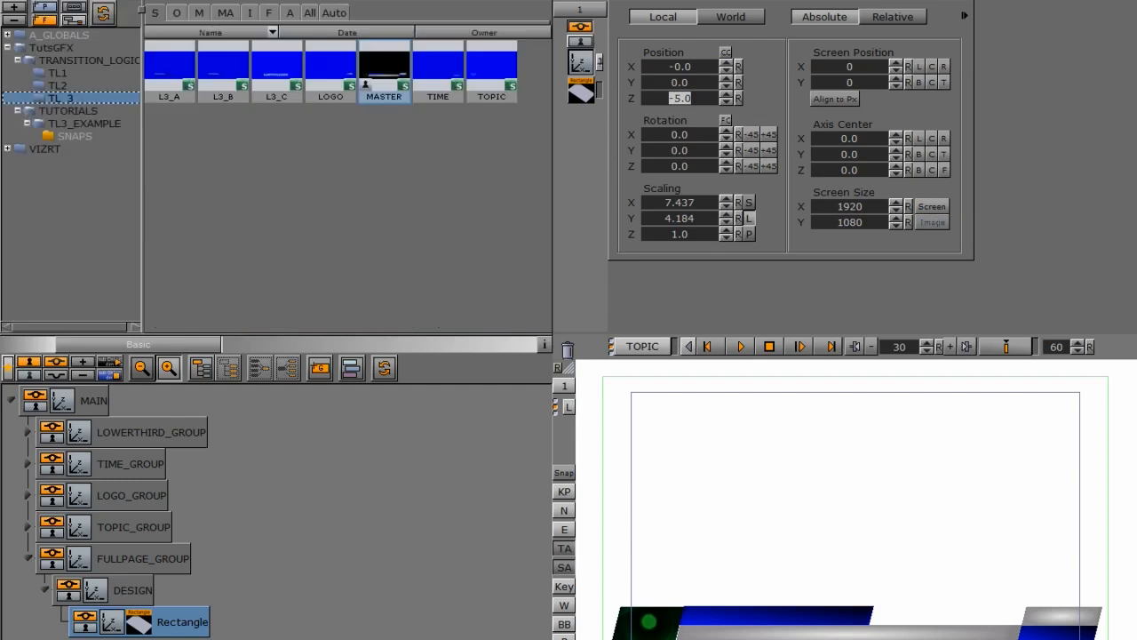
Texture the full-screen rectangle with the GRAY image and set the texture's mapping to Vertex.
click(252, 13)
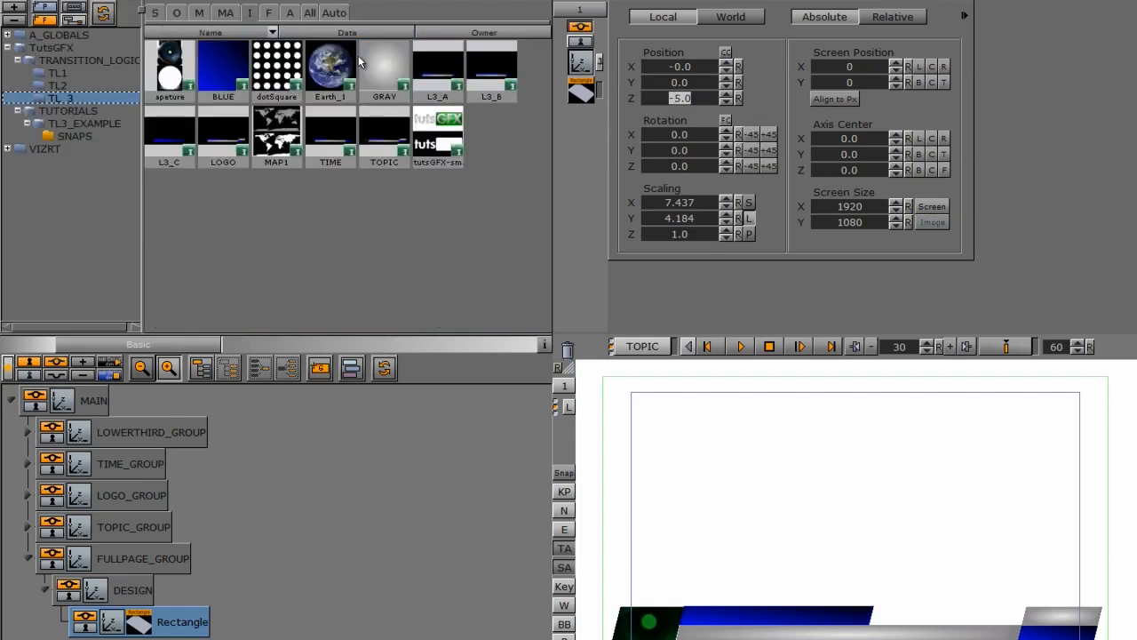
drag(377, 65, 141, 625)
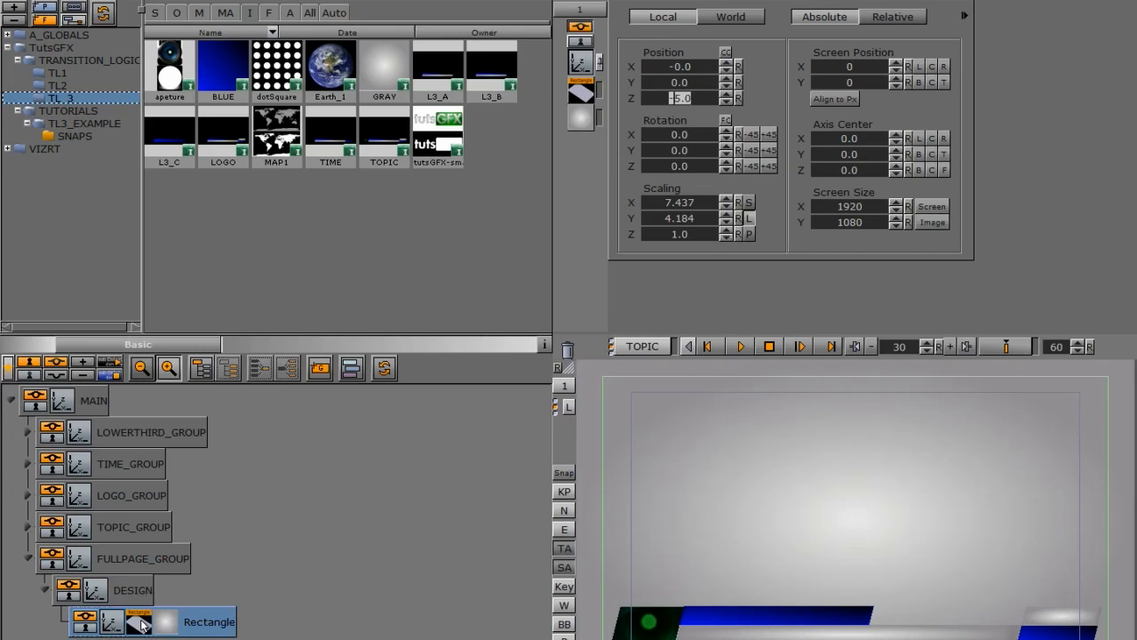
click(166, 622)
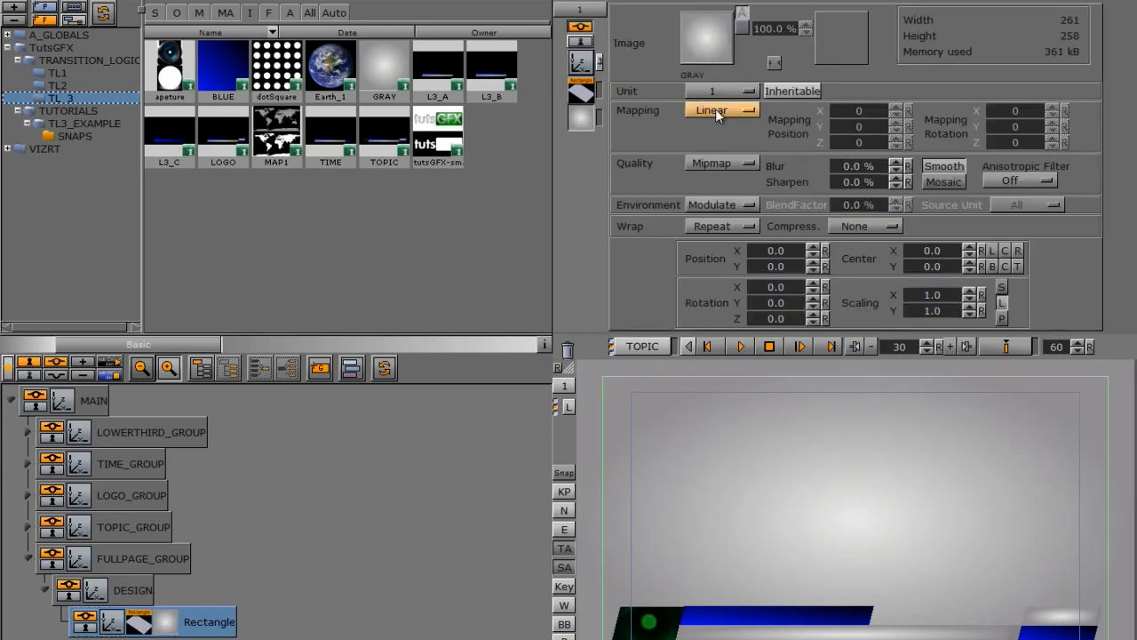
click(716, 109)
click(713, 131)
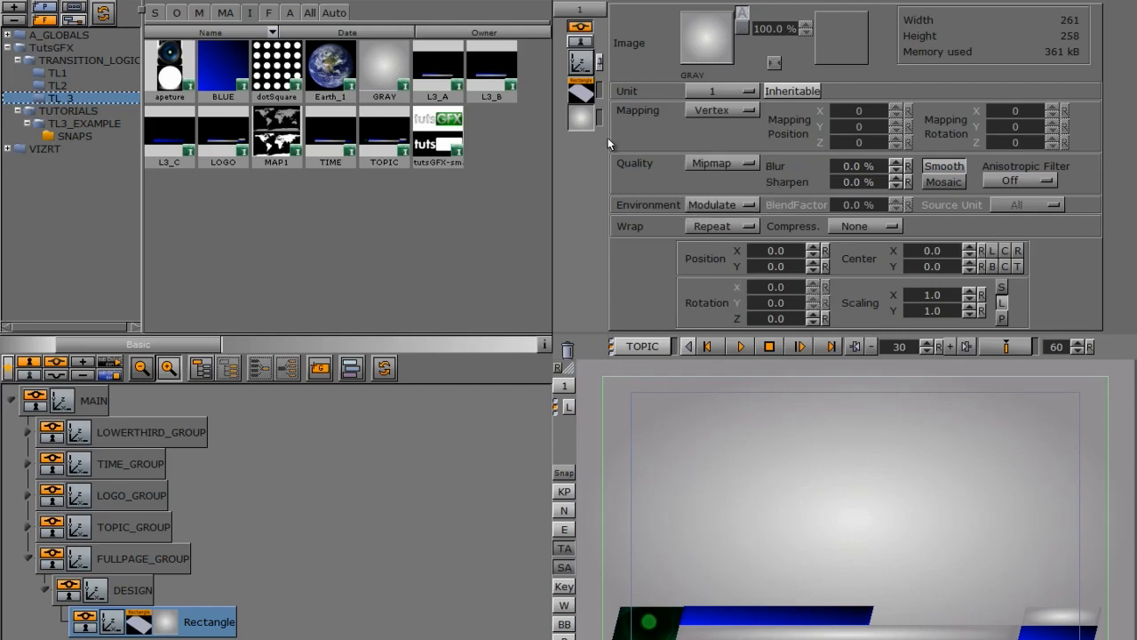
Duplicate the gray rectangle inside DESIGN, giving the upper copy a Z position of -4.0 and the MAP1 image.
ctrl+drag(209, 623, 196, 593)
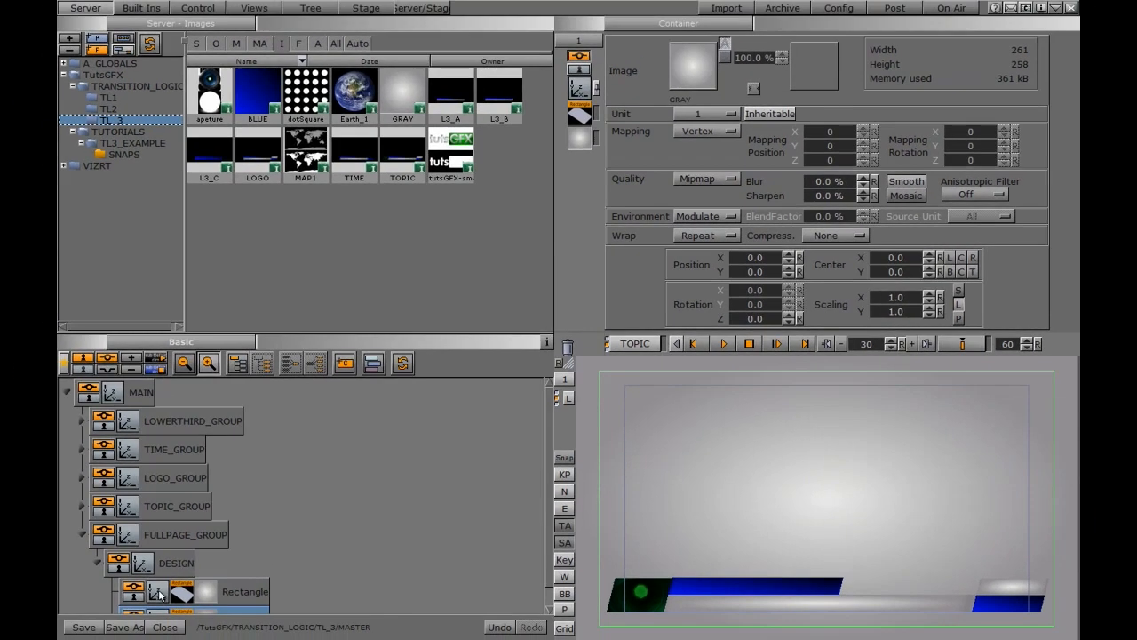
click(159, 593)
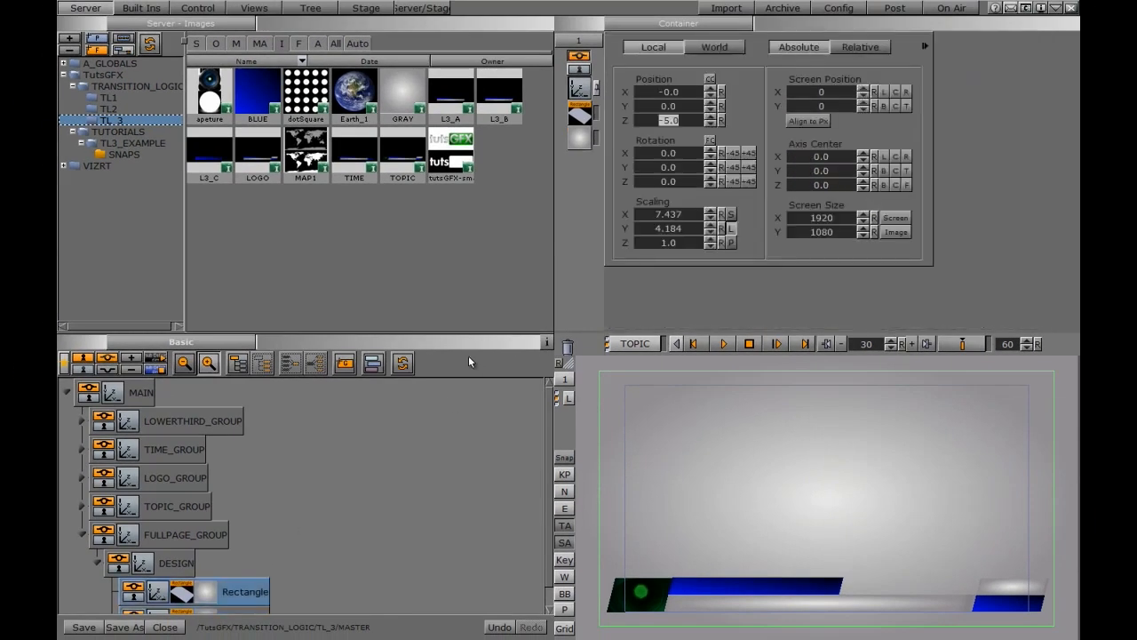
click(711, 118)
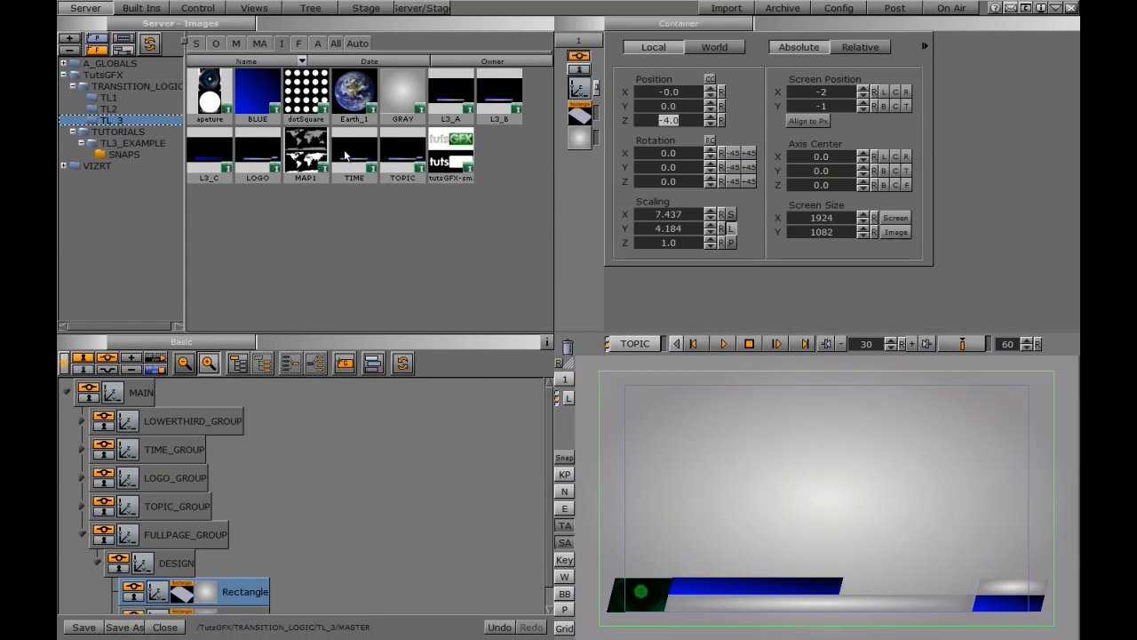
drag(306, 156, 234, 590)
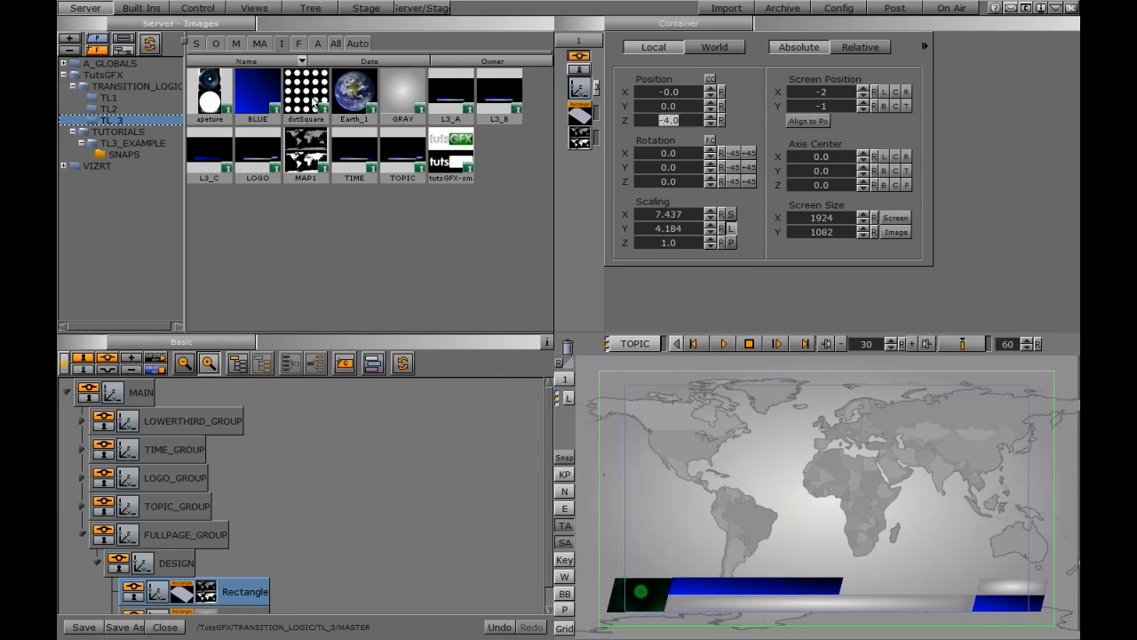
Add the dotSquare image as a container in DESIGN and nest the map rectangle beneath it.
drag(302, 101, 216, 566)
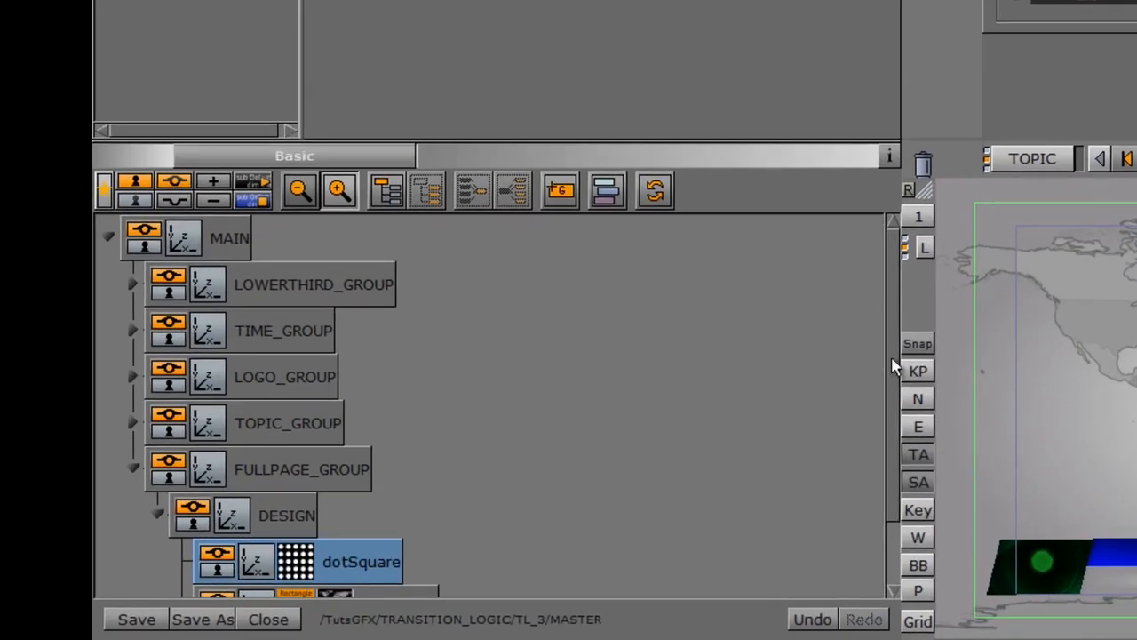
drag(893, 368, 889, 452)
drag(412, 526, 460, 487)
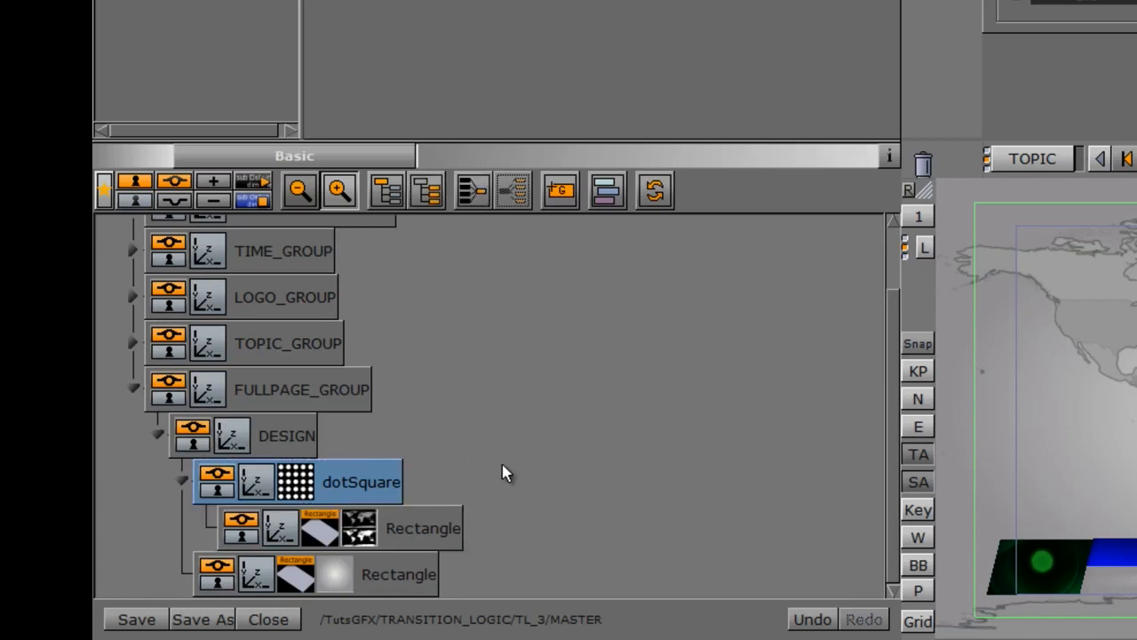
Make the dotSquare texture inheritable on unit 2 and scale it to 0.05 in X and Y.
click(305, 488)
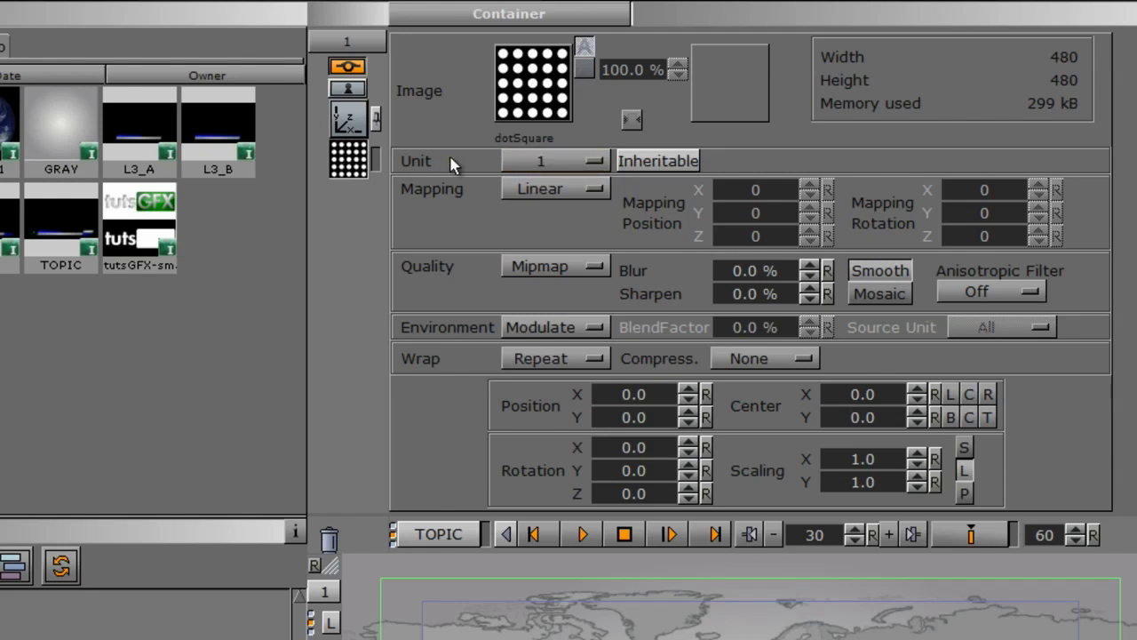
click(649, 162)
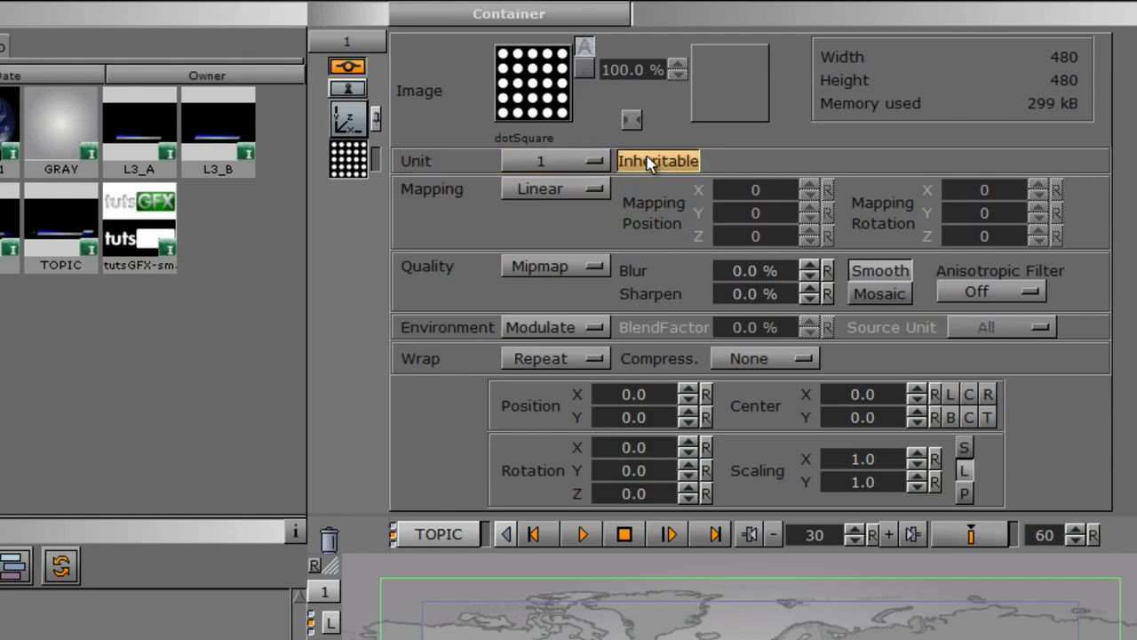
click(546, 156)
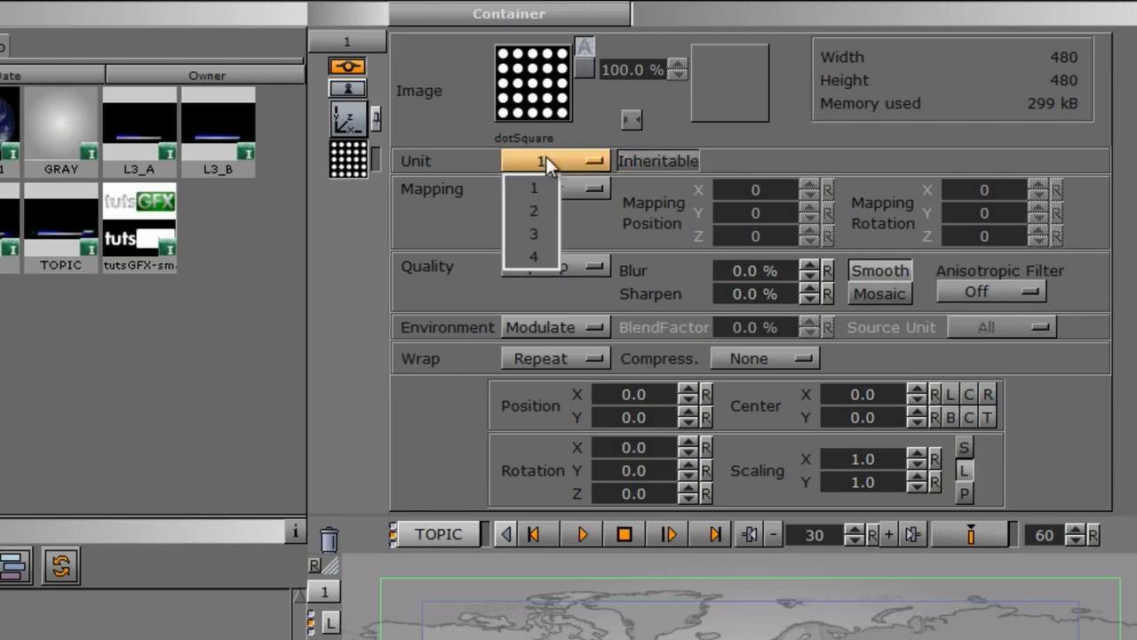
click(530, 211)
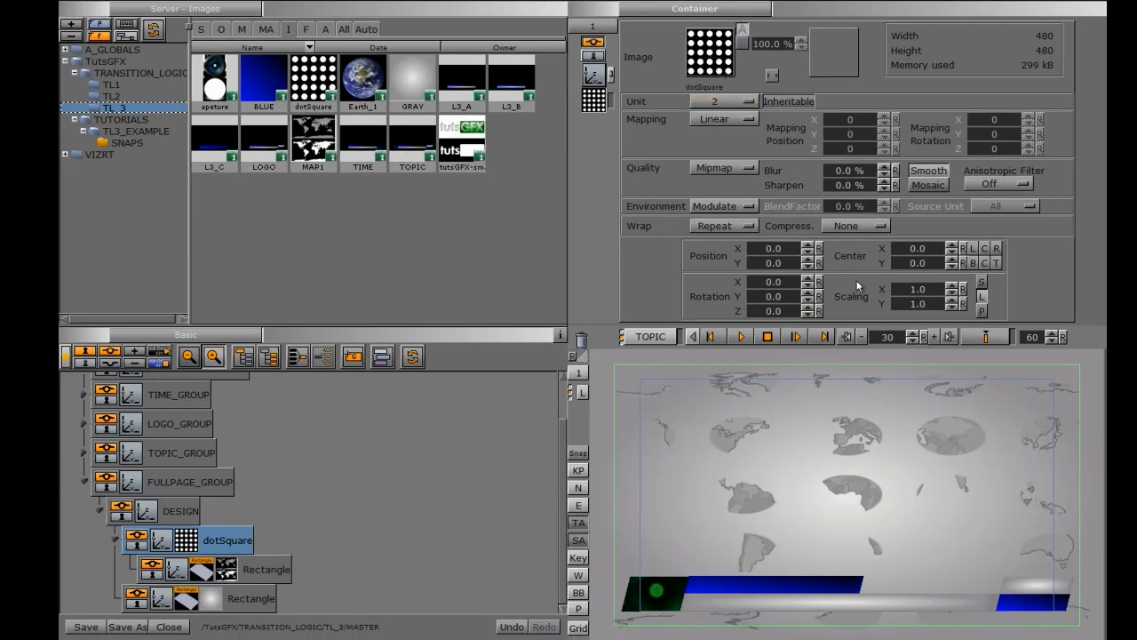
drag(919, 293, 852, 303)
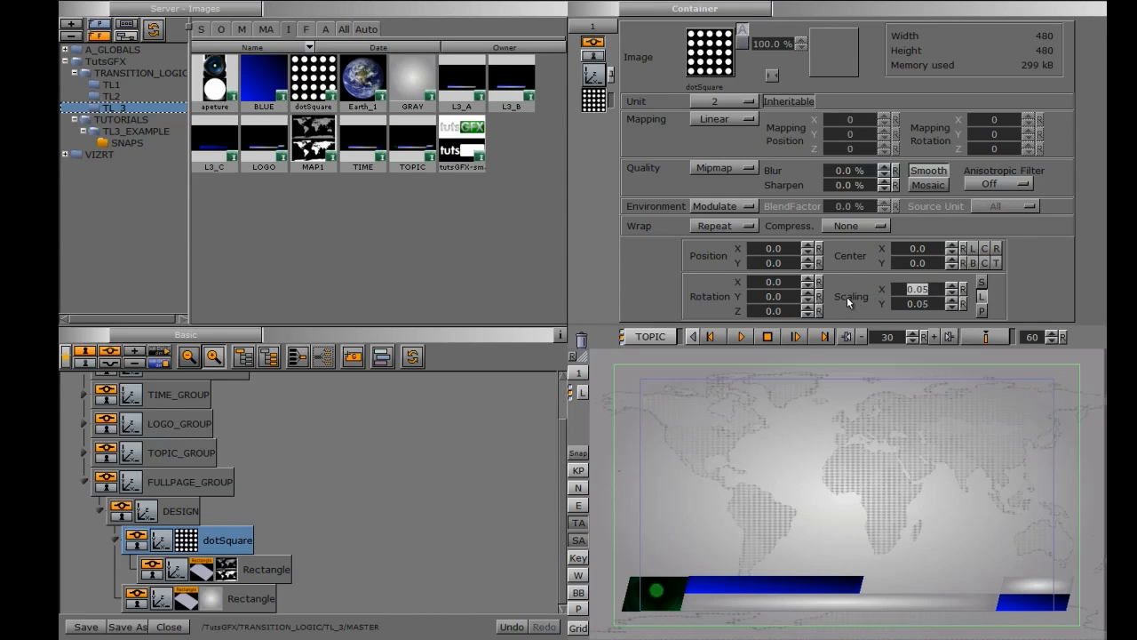
Enable vertex colors on the map rectangle, with cyan (70, 255, 255) upper-left and lower-right corners and a green (119, 255, 87) lower-left corner.
click(200, 570)
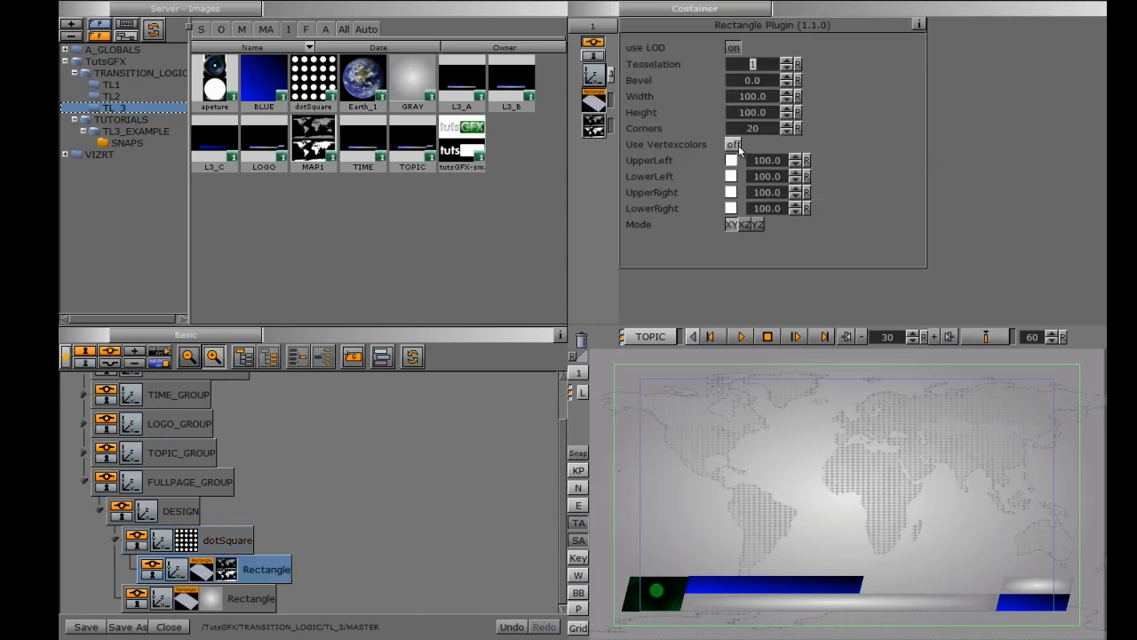
click(733, 145)
click(731, 161)
drag(832, 154, 731, 208)
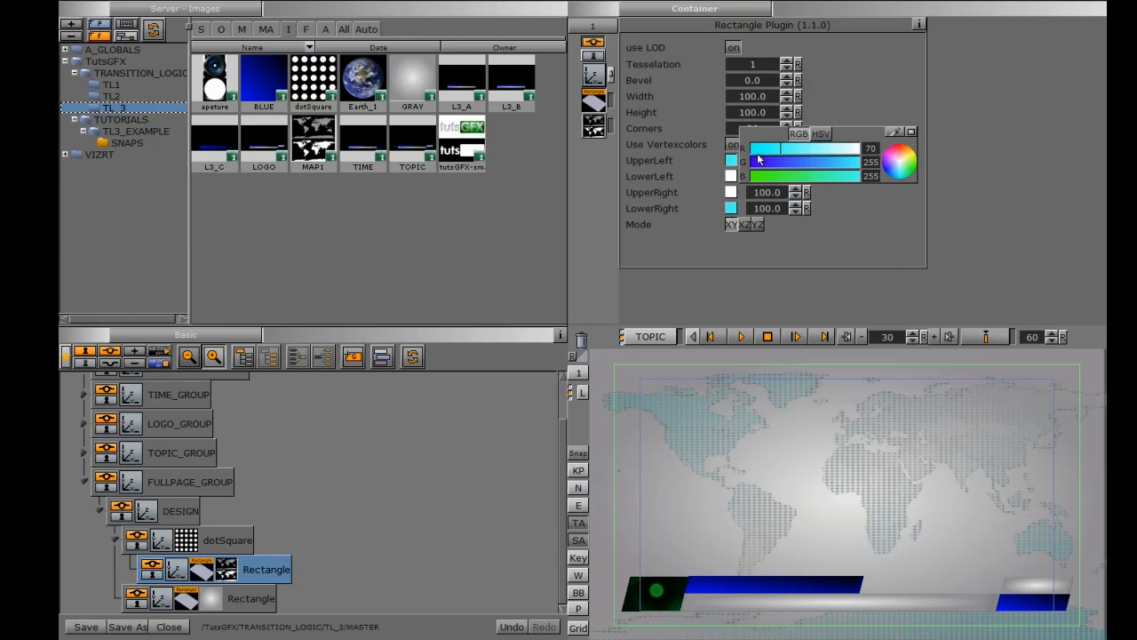
click(732, 176)
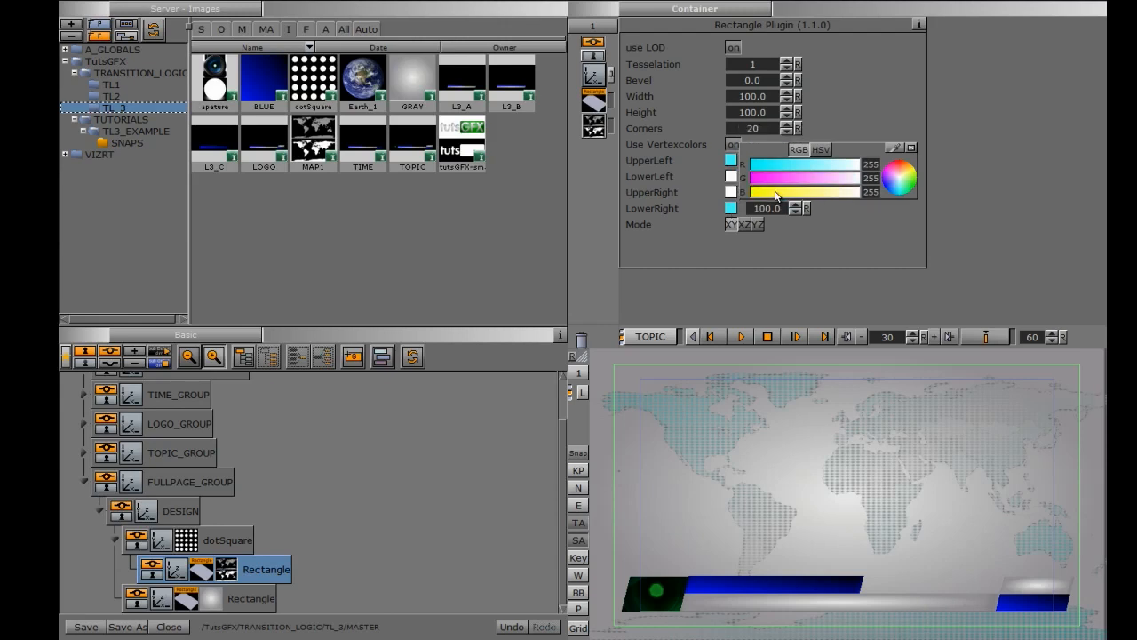
click(909, 180)
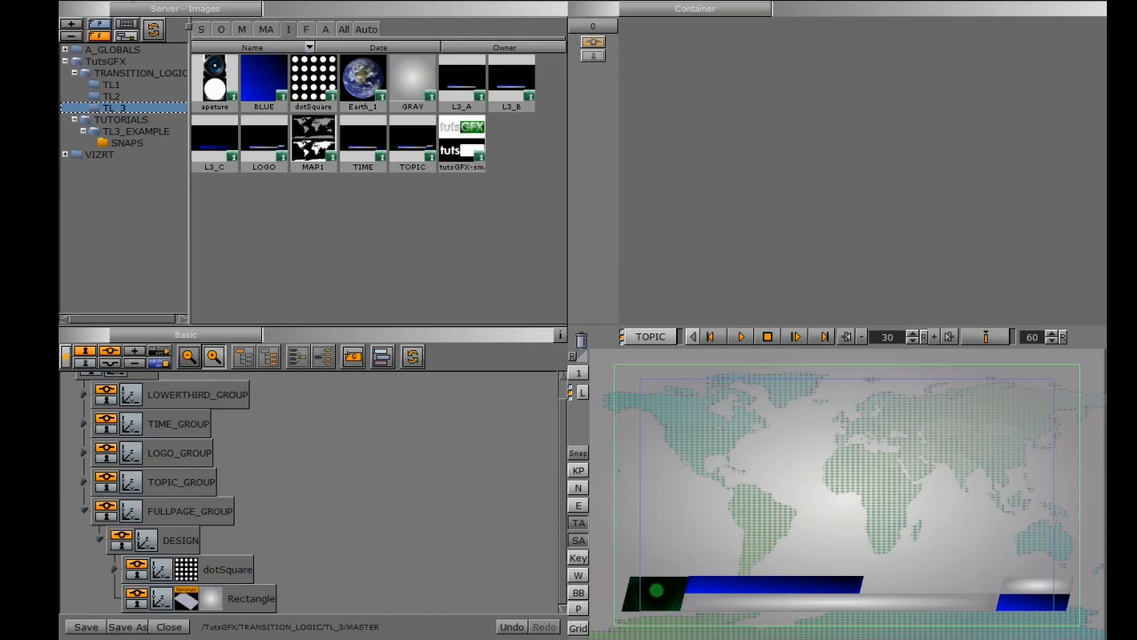
Add another Rectangle above dotSquare in DESIGN, with Z position -3.0 and scaling 5.92 in X and 3.3 in Y.
click(151, 2)
drag(233, 242, 191, 542)
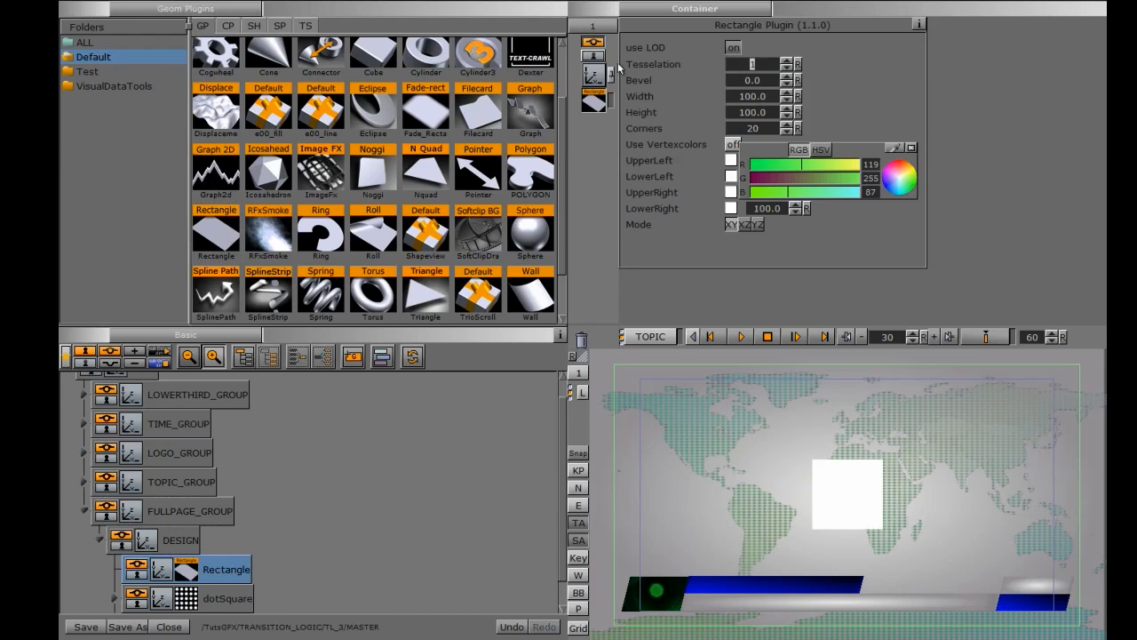
click(600, 77)
click(727, 111)
click(727, 111)
drag(680, 206, 842, 189)
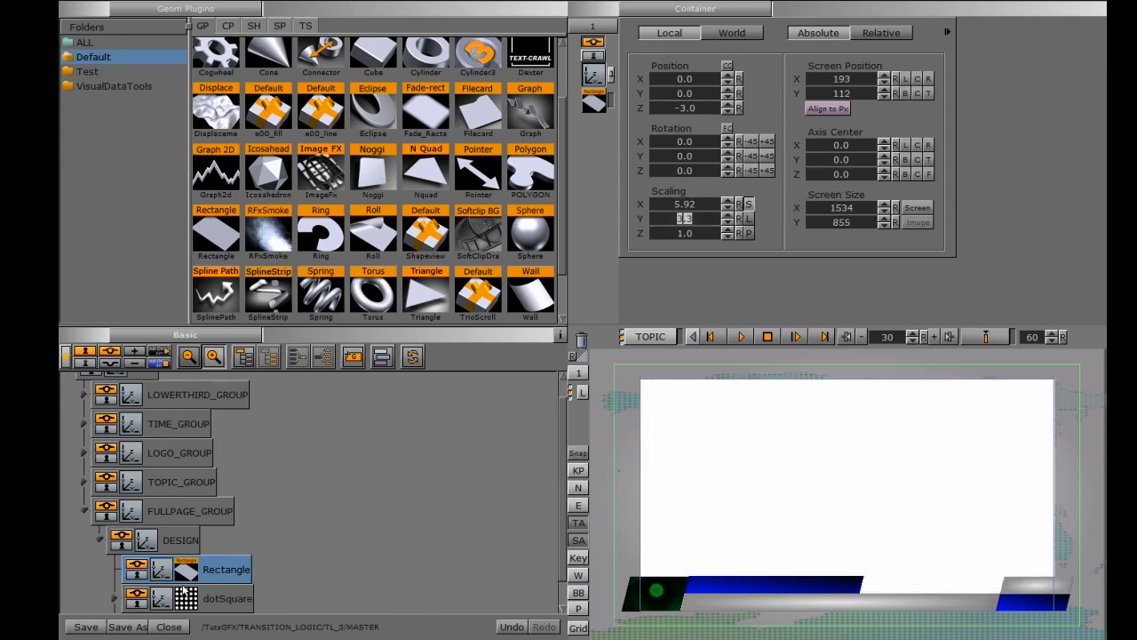
Enable vertex colors on the new rectangle, coloring its upper-left corner cyan (102, 255, 255) and its lower-left corner violet-blue.
click(188, 572)
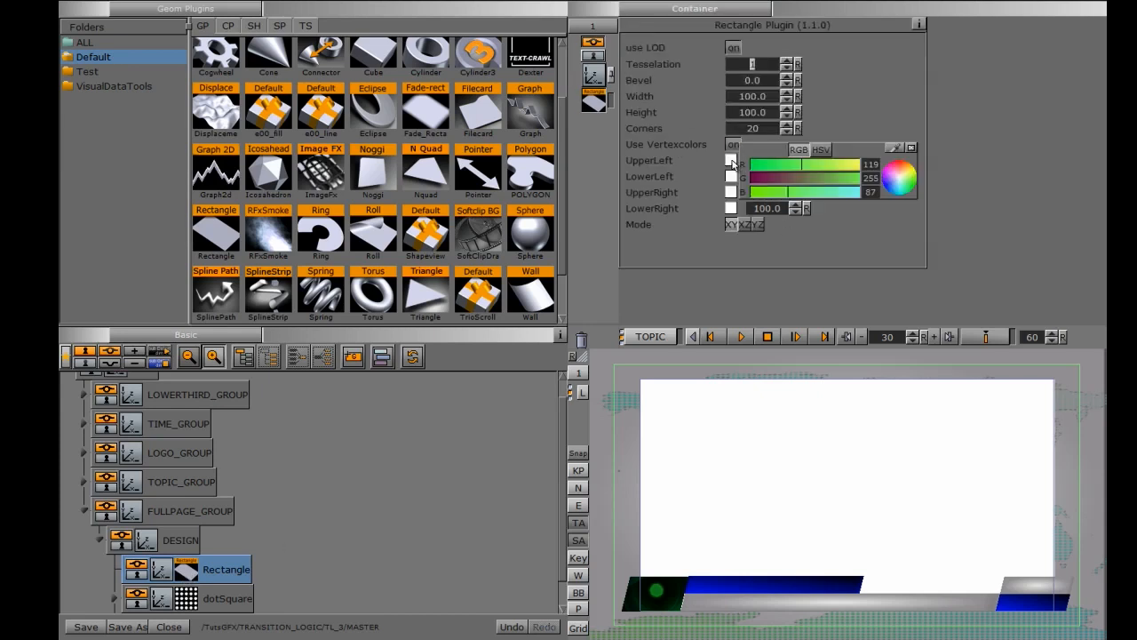
click(732, 162)
click(795, 149)
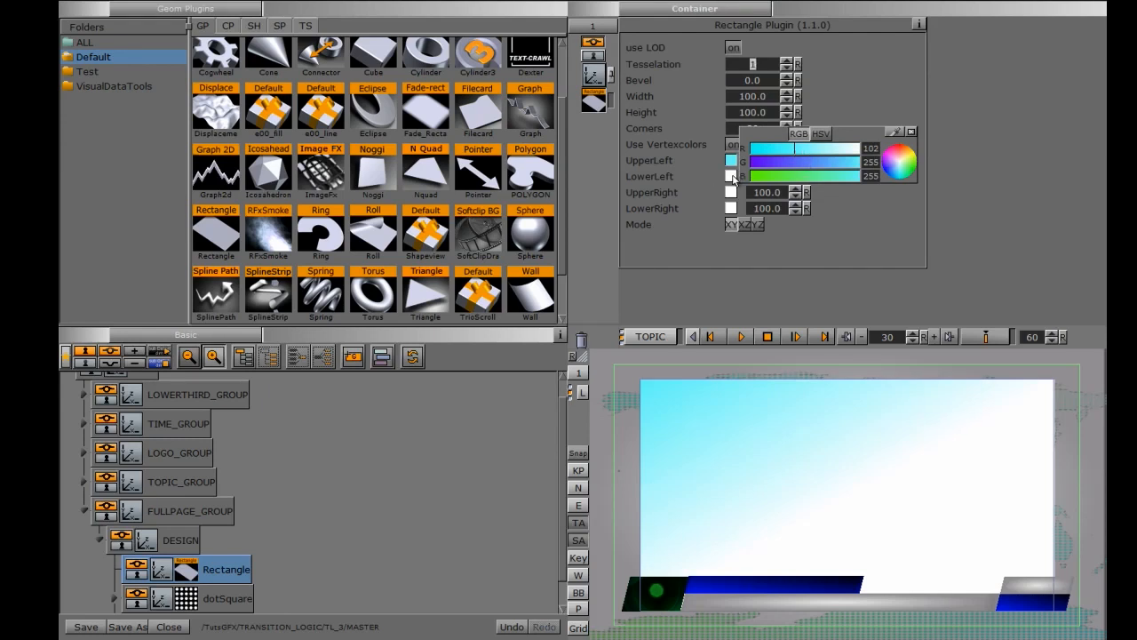
click(732, 177)
click(805, 165)
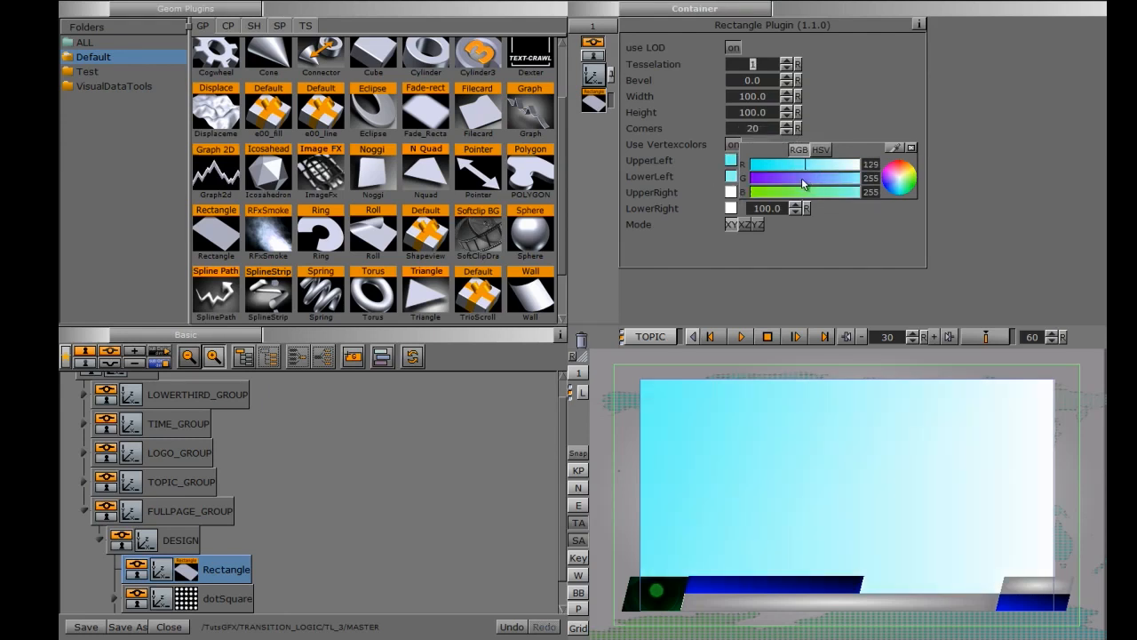
click(801, 178)
Color the new rectangle's upper-right corner light cyan and its lower-right corner green (87, 255, 62).
click(735, 192)
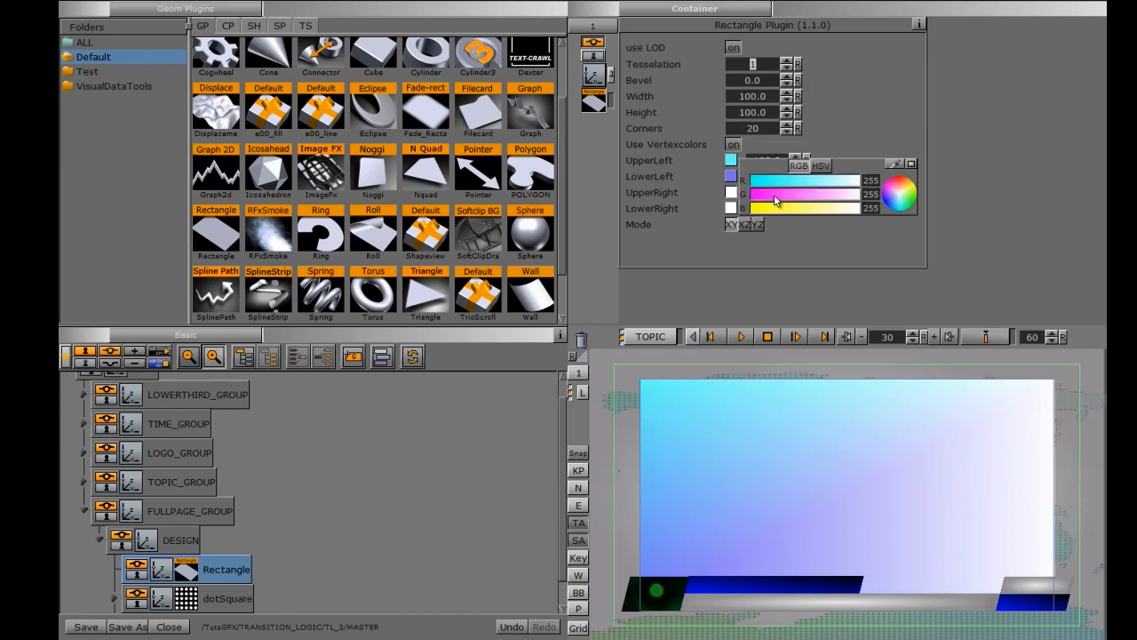
click(809, 180)
click(729, 209)
click(778, 223)
click(787, 196)
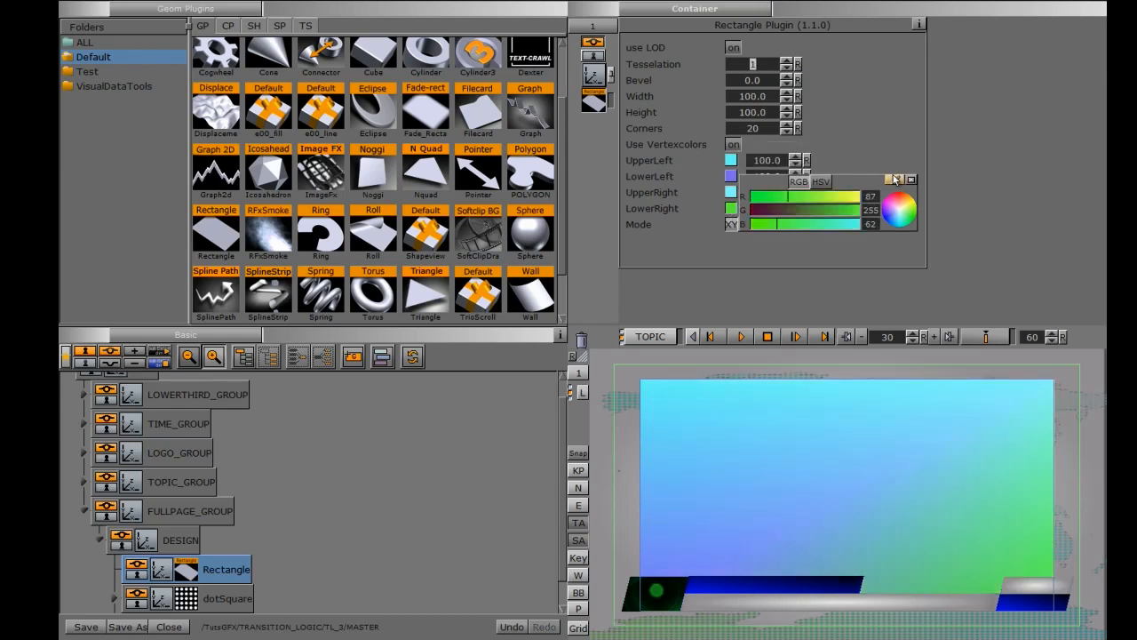
click(911, 180)
Set the corner alphas to 13.726 upper left, 36.863 lower left, 46.667 upper right and 36.863 lower right, and collapse DESIGN.
drag(766, 160, 730, 206)
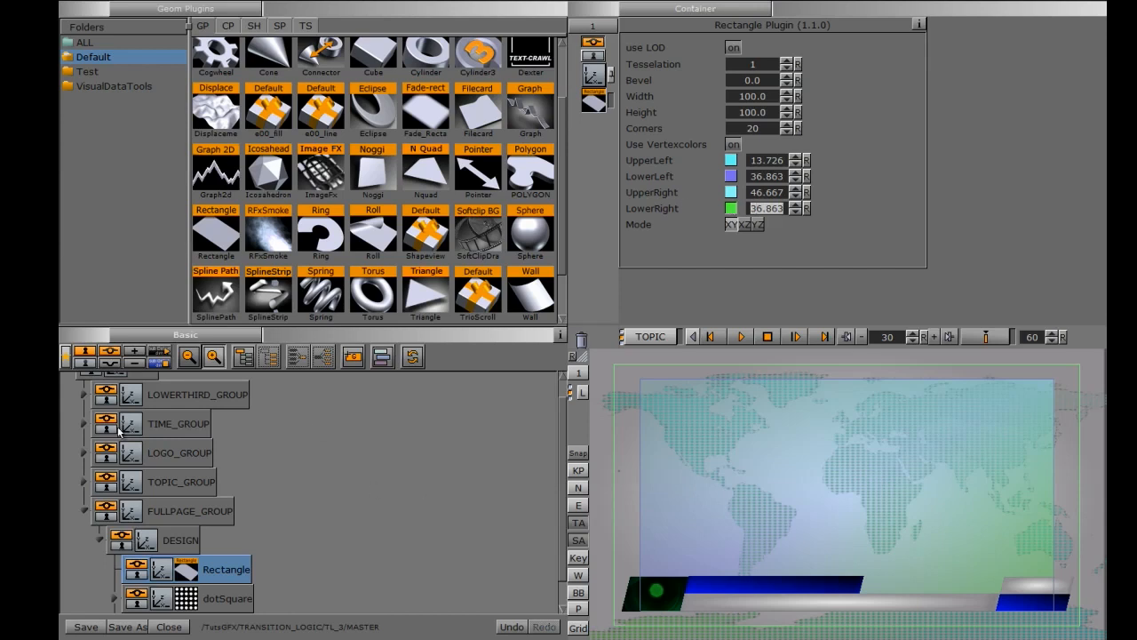
click(99, 540)
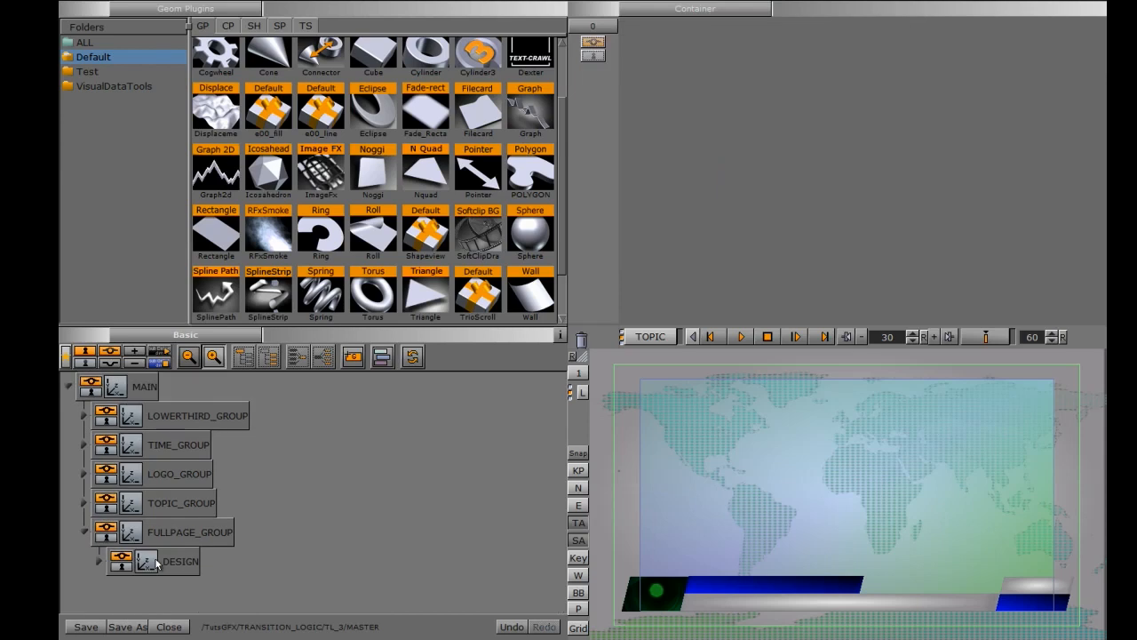
Animate DESIGN's scaling with keyframes, from 0.0 on all axes at frame 0 to 1.0 at frame 30.
click(156, 564)
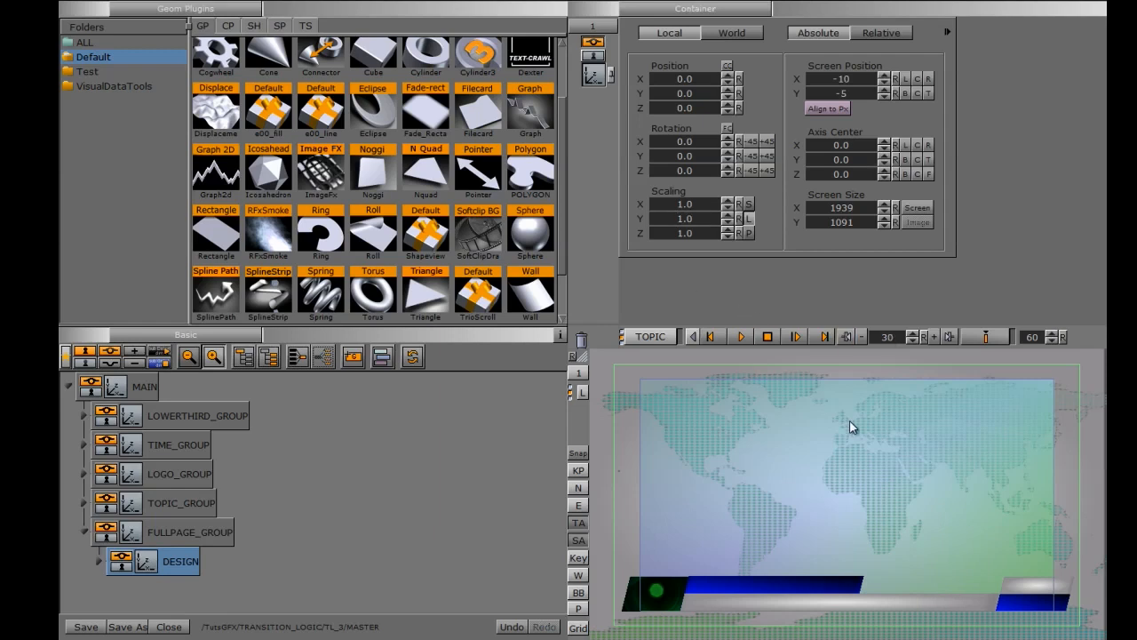
click(950, 342)
click(925, 338)
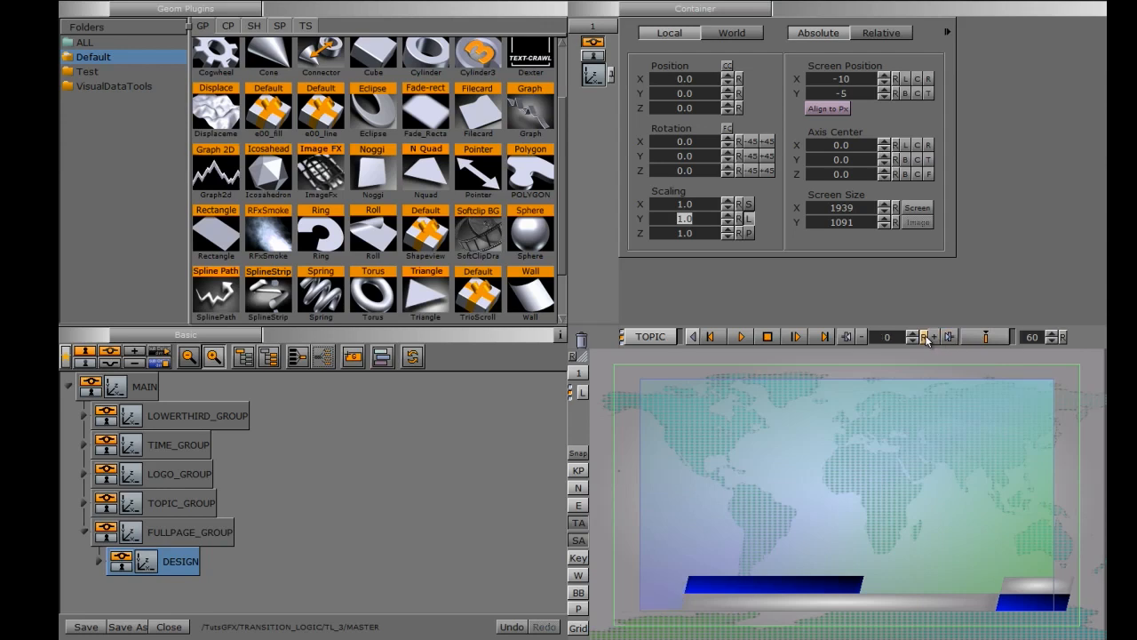
drag(703, 202, 622, 202)
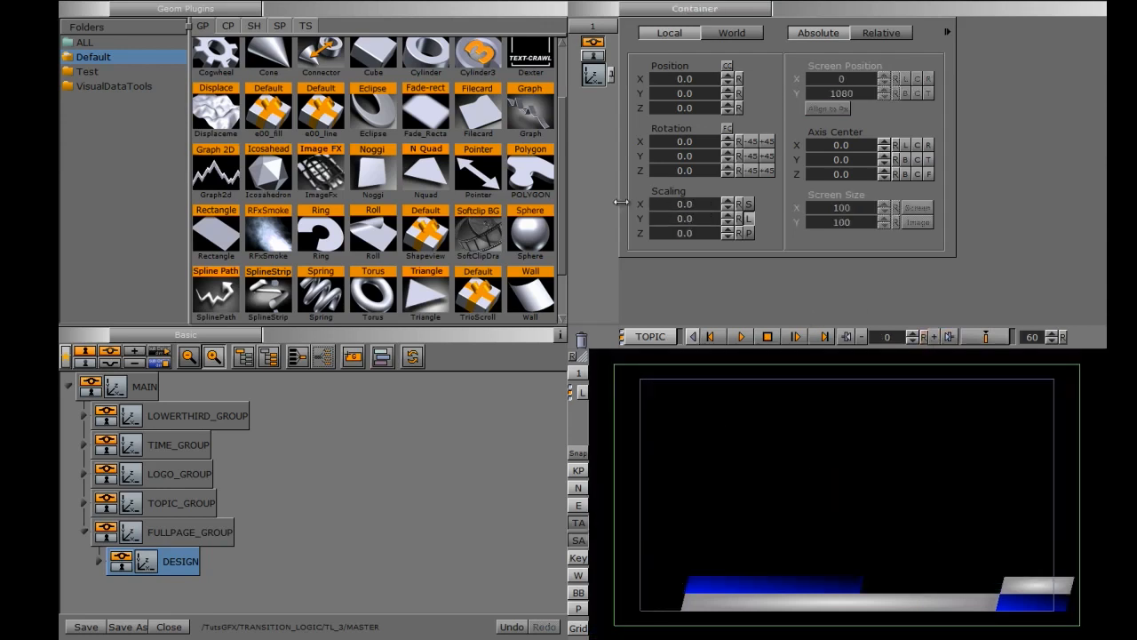
click(973, 336)
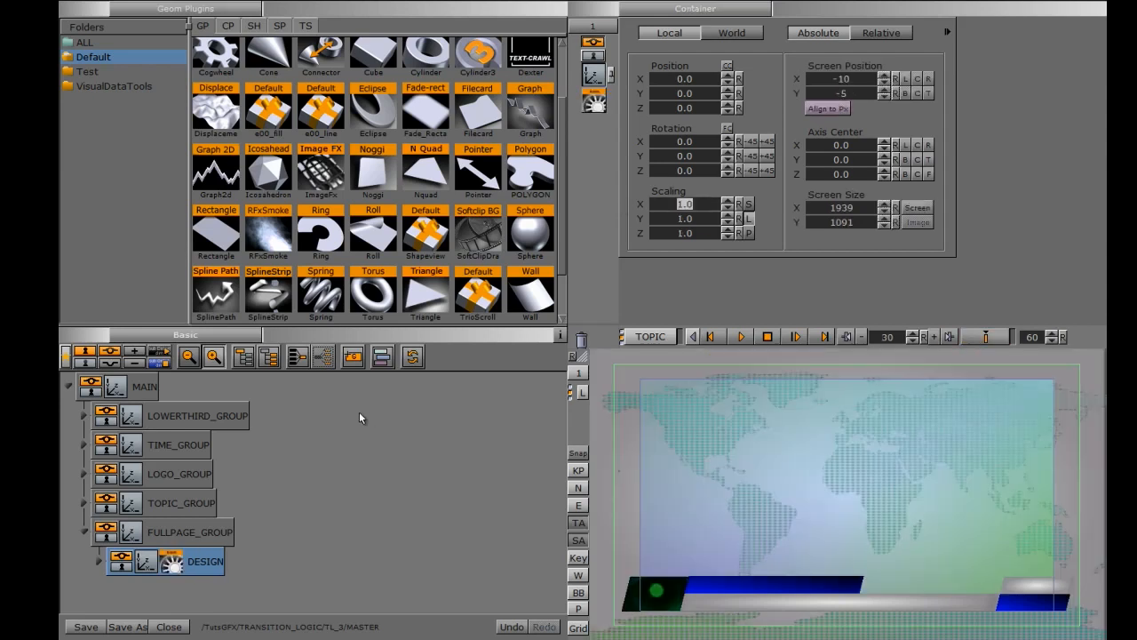
Collapse the stage's director list and add a director named BG at its end.
click(173, 565)
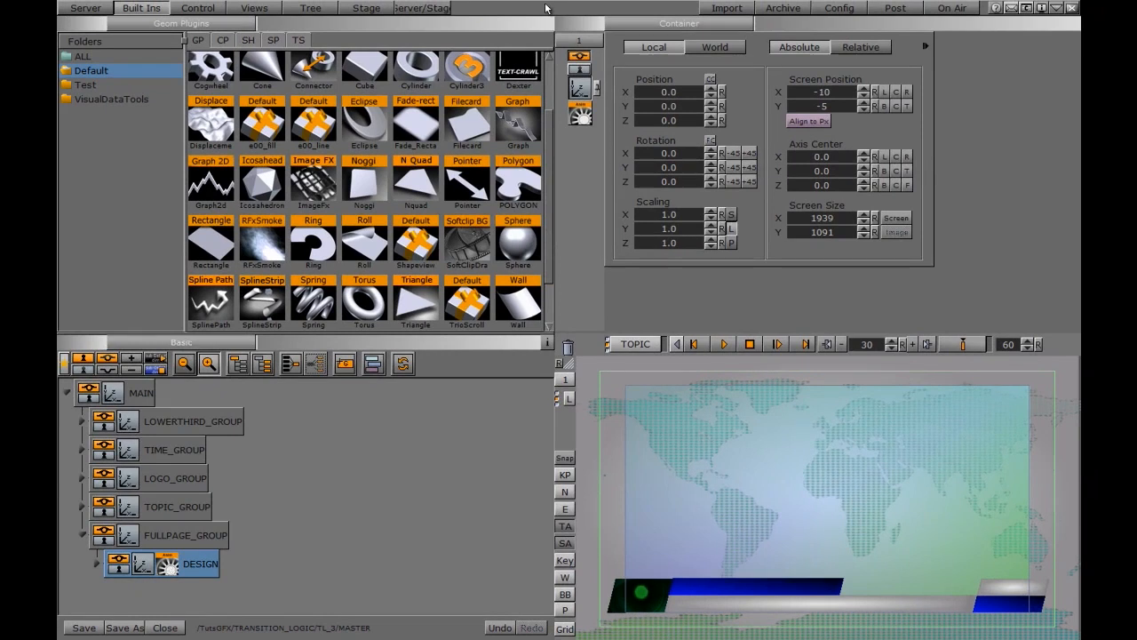
click(393, 8)
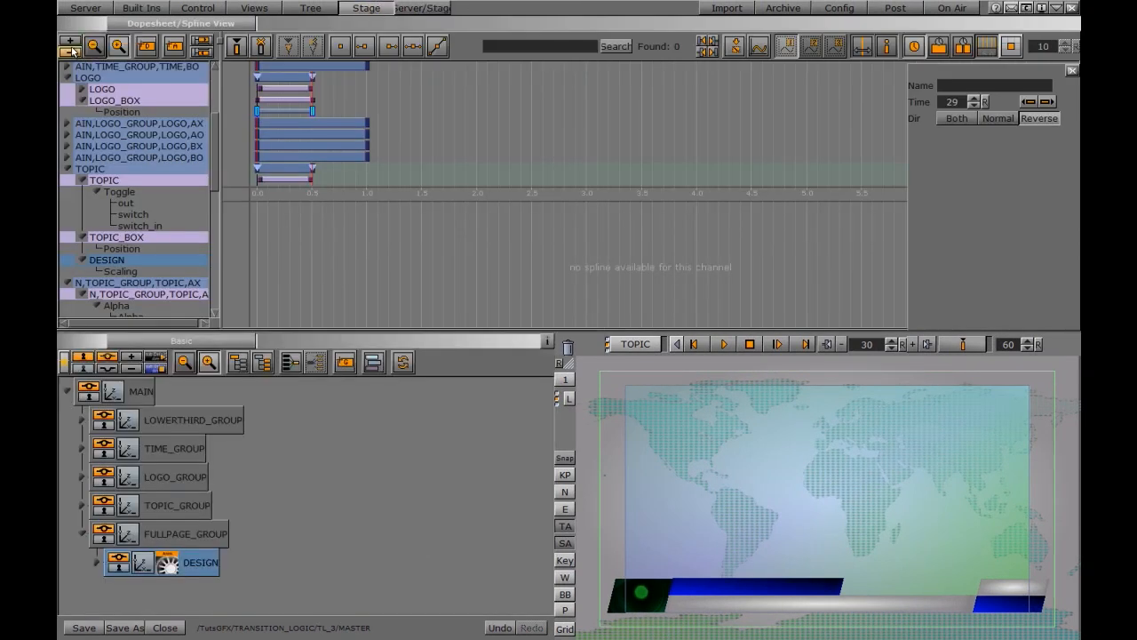
click(70, 55)
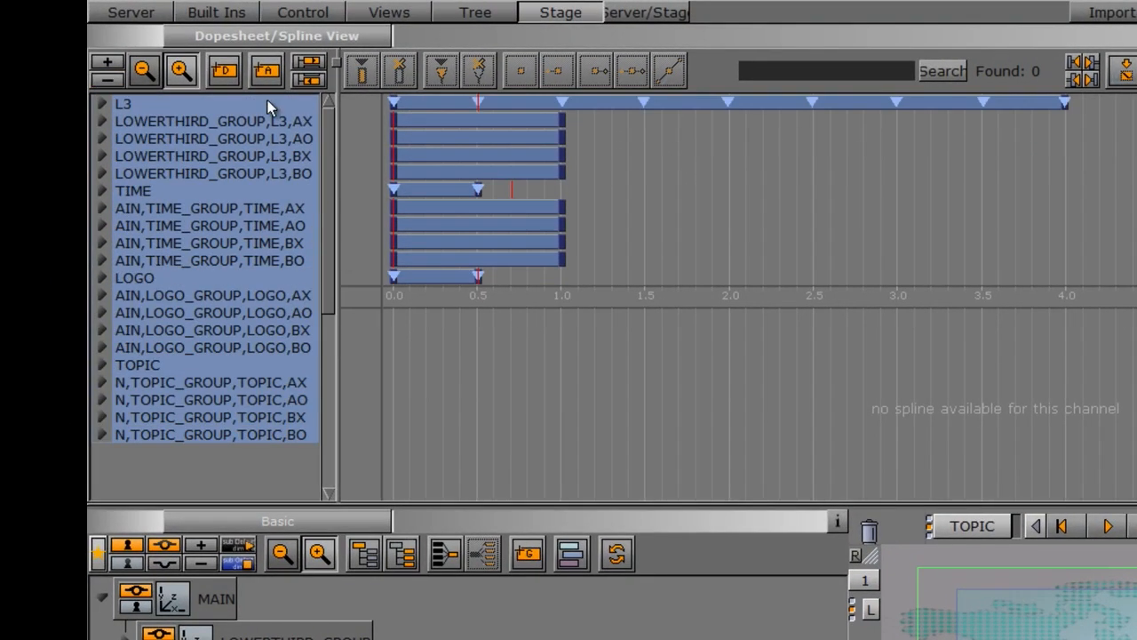
drag(228, 73, 176, 480)
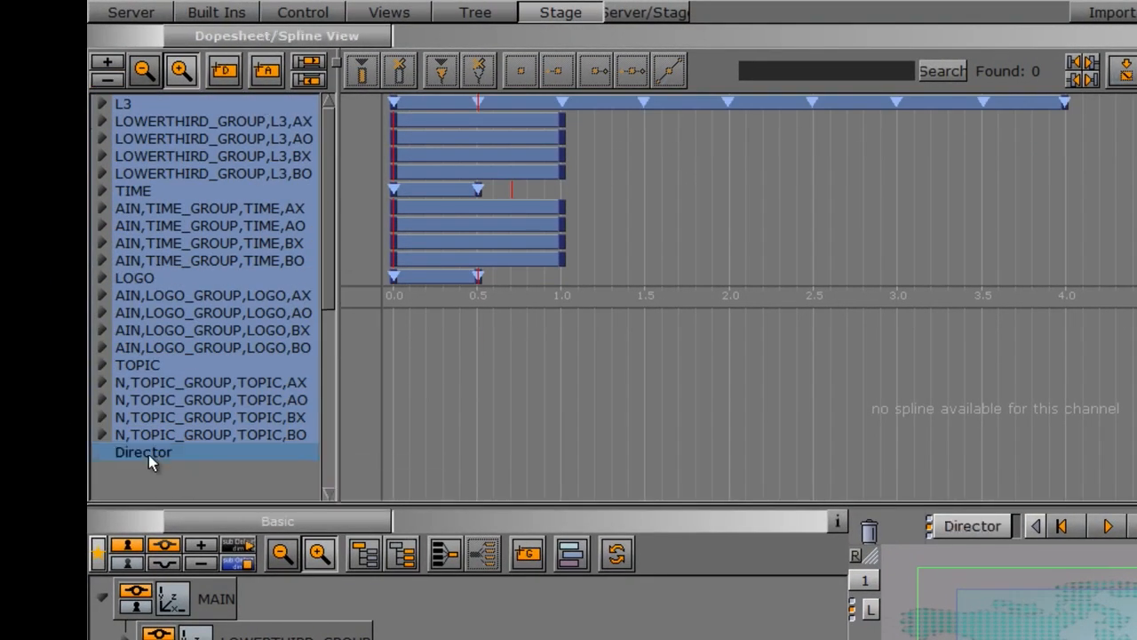
right_click(148, 453)
click(181, 466)
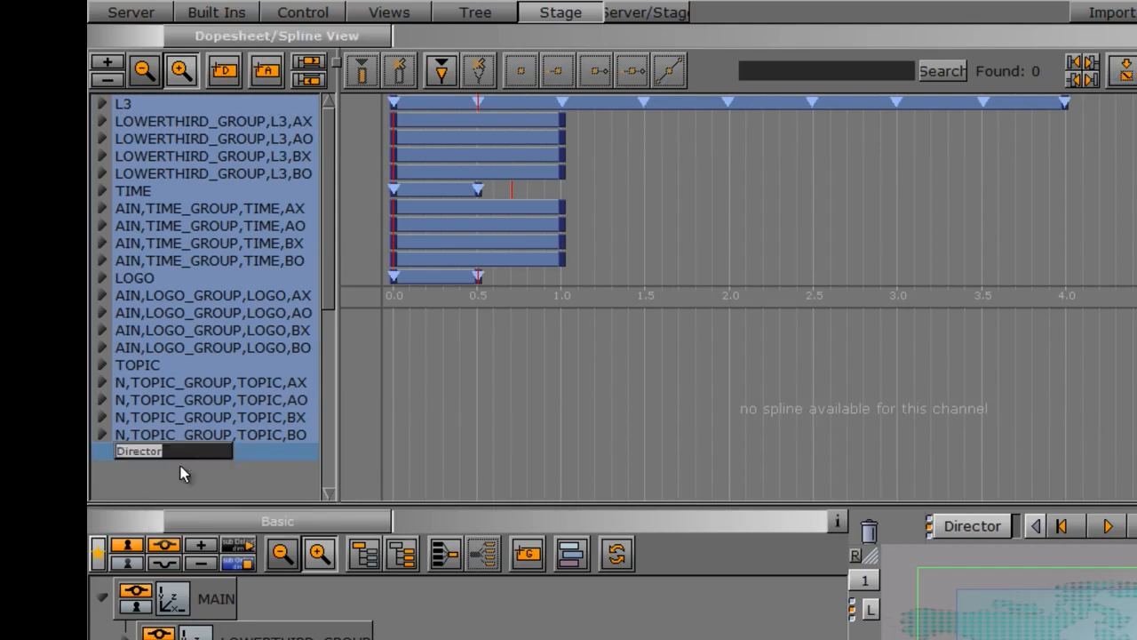
double_click(195, 454)
text(BG)
key(Return)
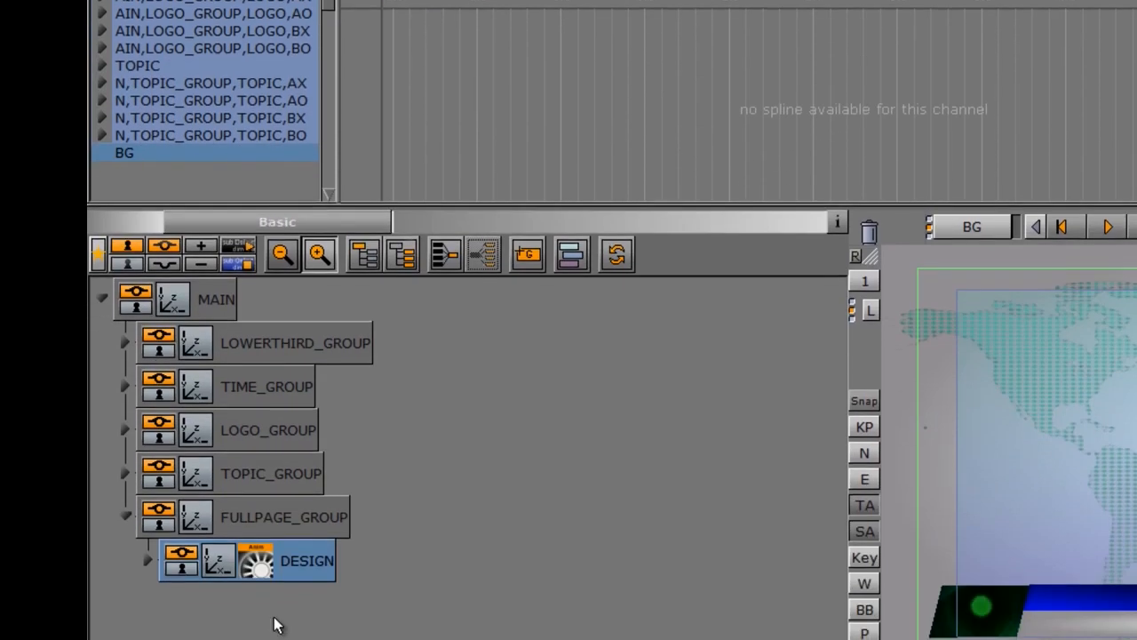
Move DESIGN's scaling animation from the TOPIC director into the BG director.
click(257, 562)
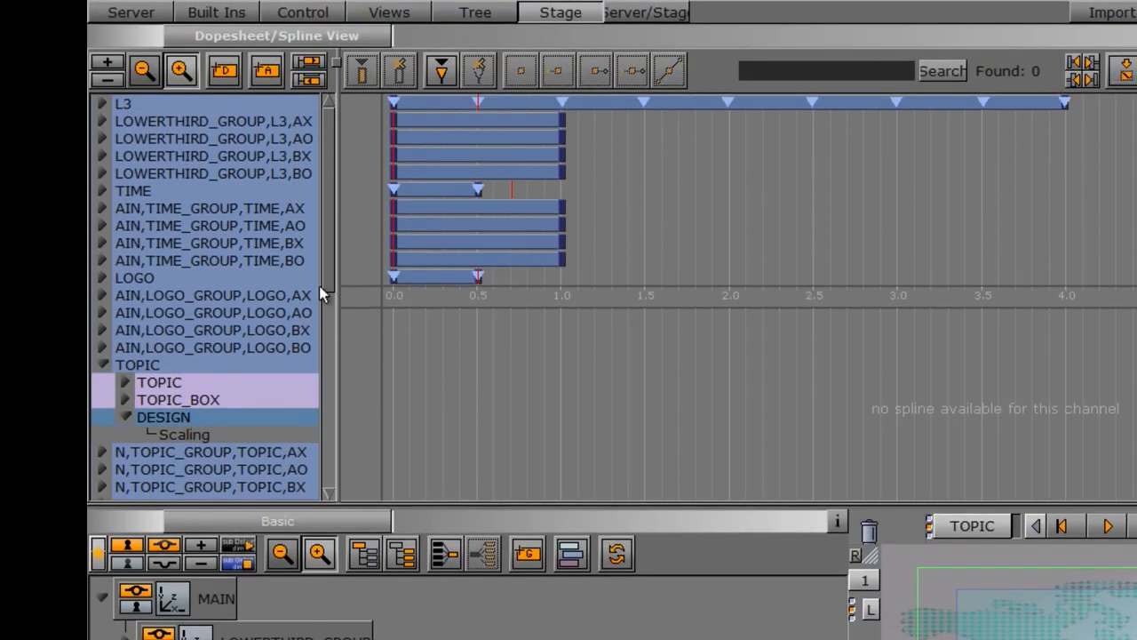
drag(329, 31, 330, 119)
drag(174, 233, 196, 333)
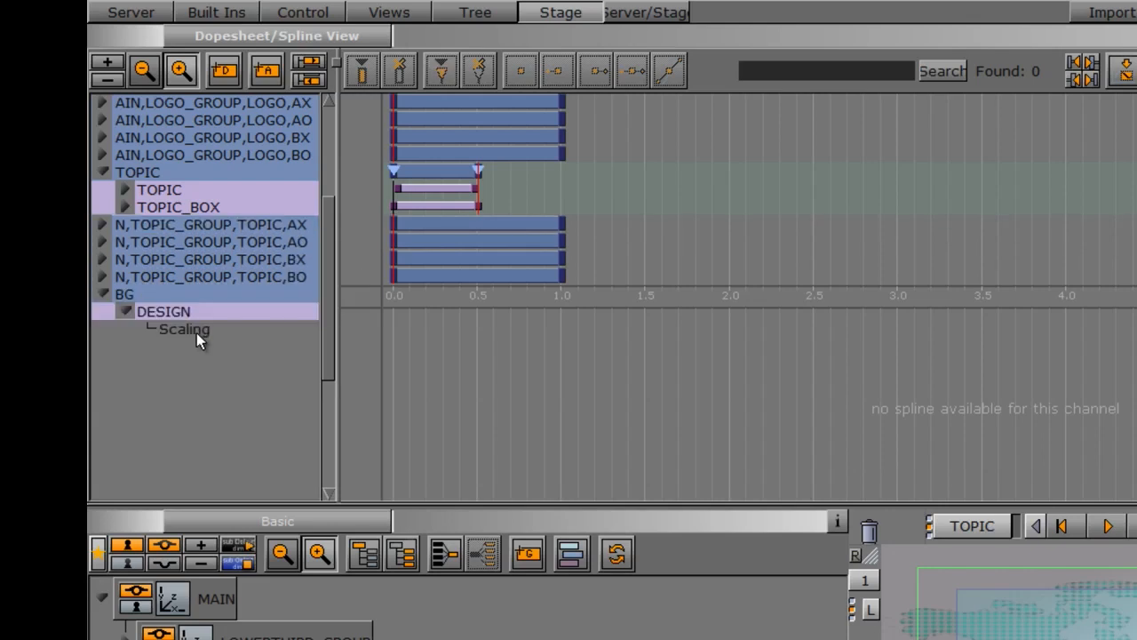
Add a stop point at time 0 in the BG director and name it O.
click(147, 294)
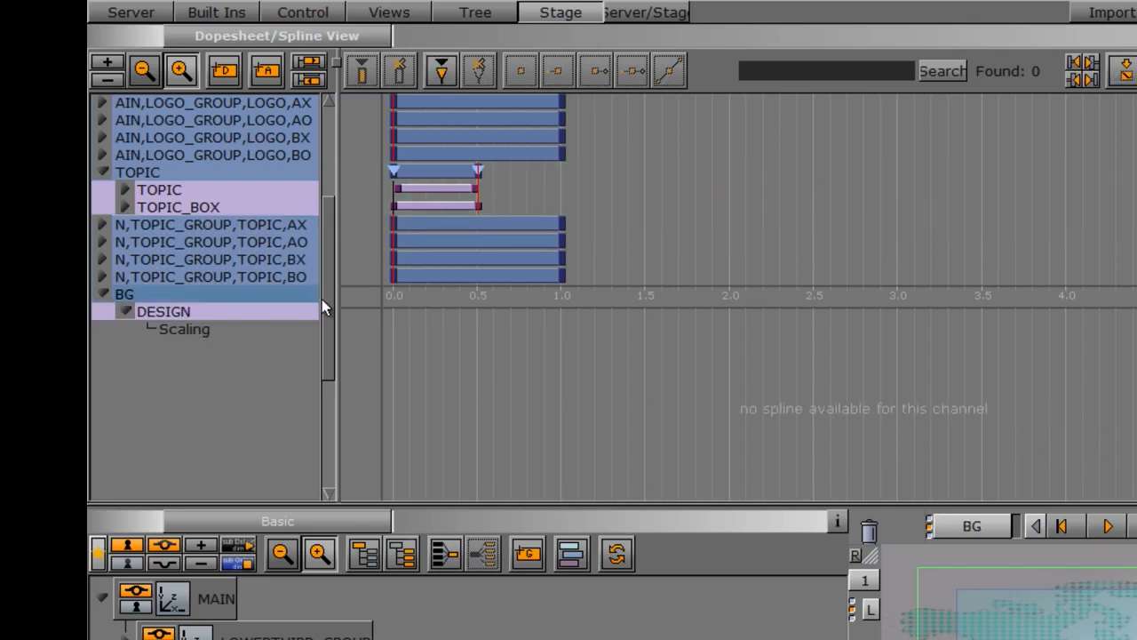
drag(322, 307, 325, 343)
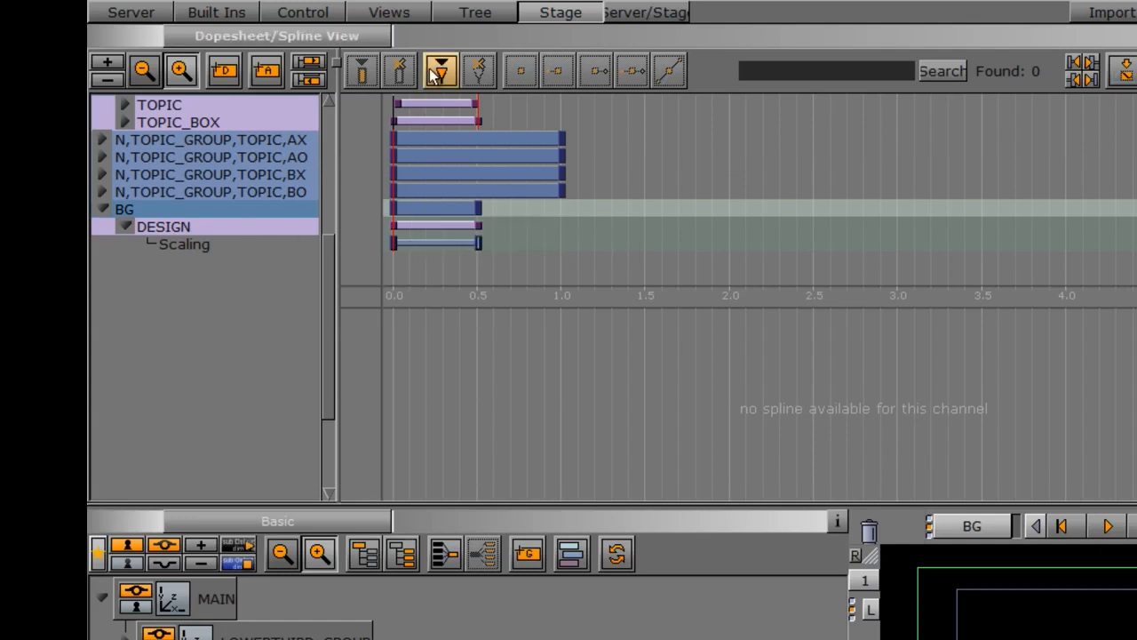
click(393, 206)
click(862, 129)
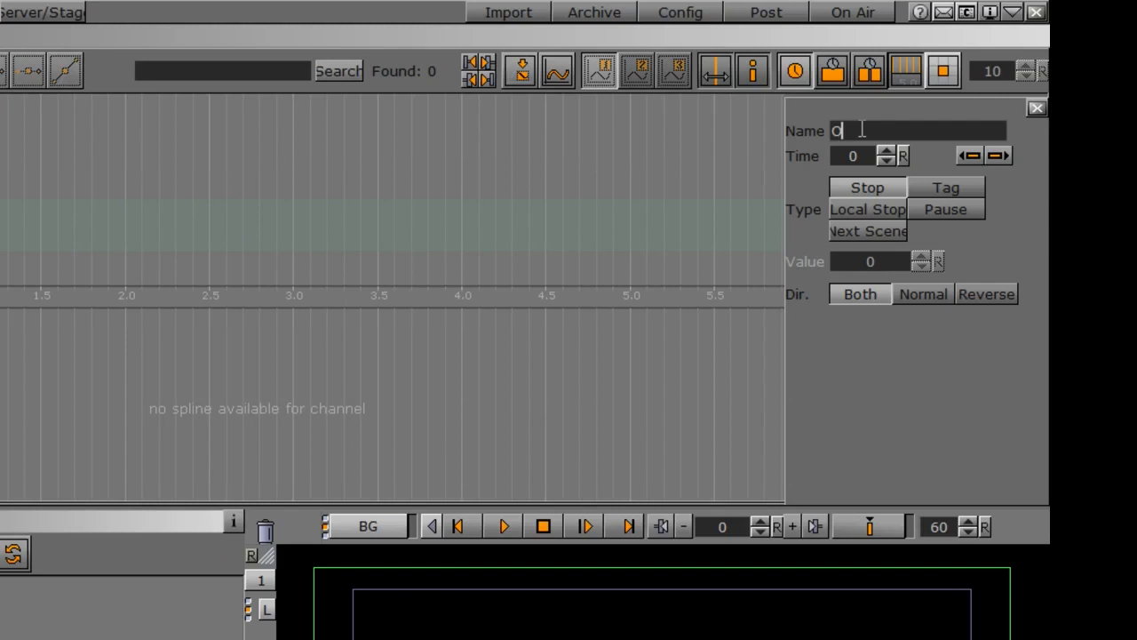
Add a second stop point at time 30 in the BG director and name it A.
drag(345, 275, 480, 284)
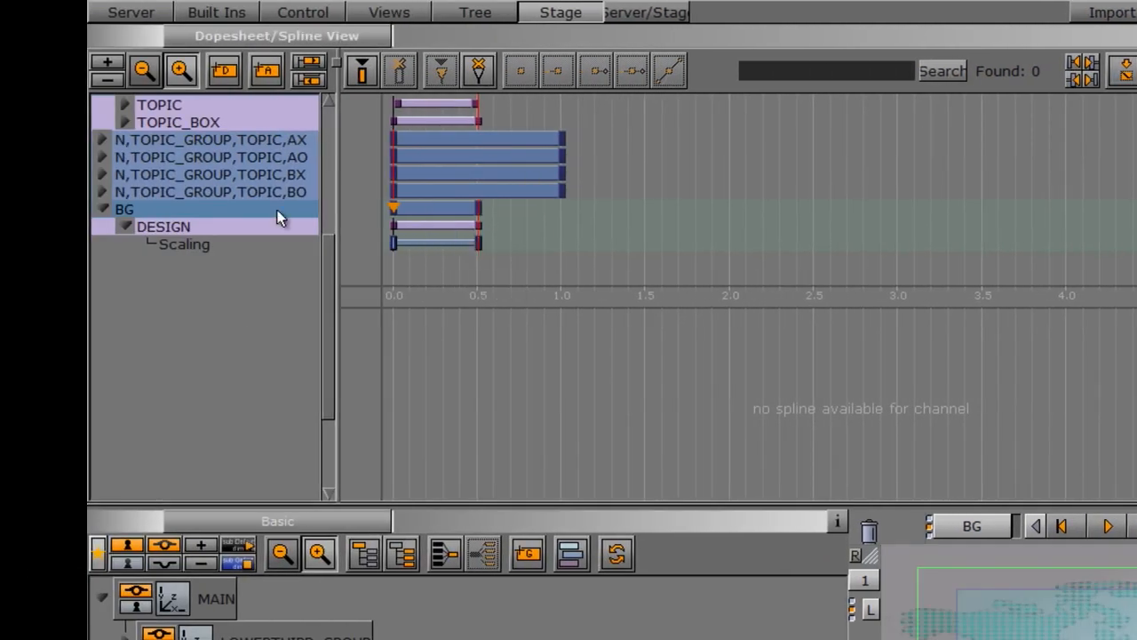
click(407, 210)
click(442, 73)
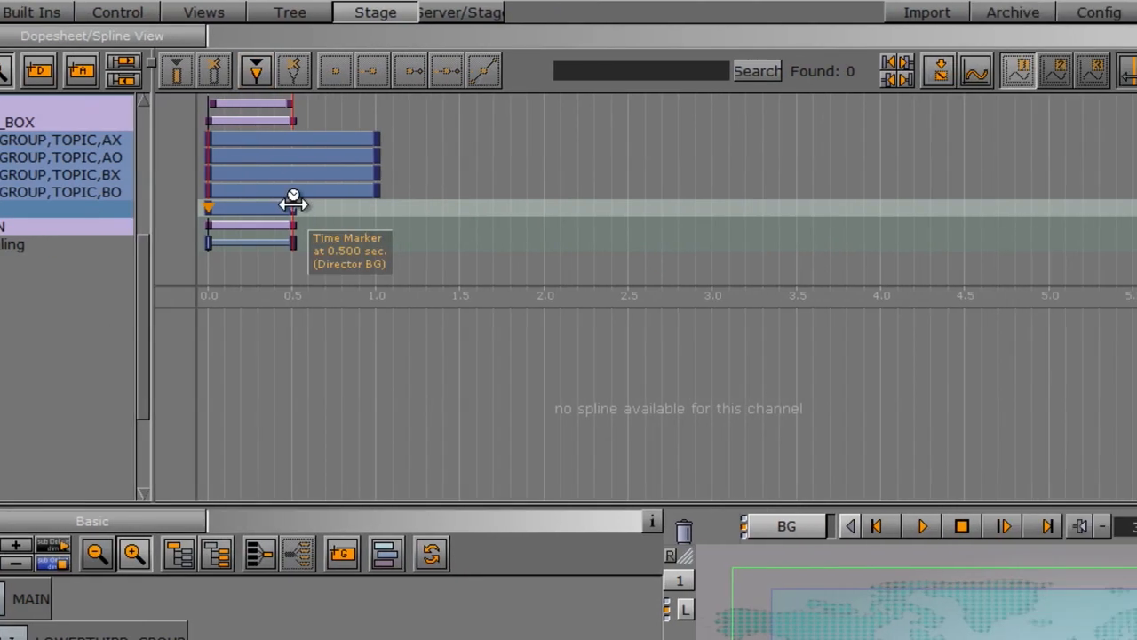
click(350, 206)
click(877, 132)
text(A)
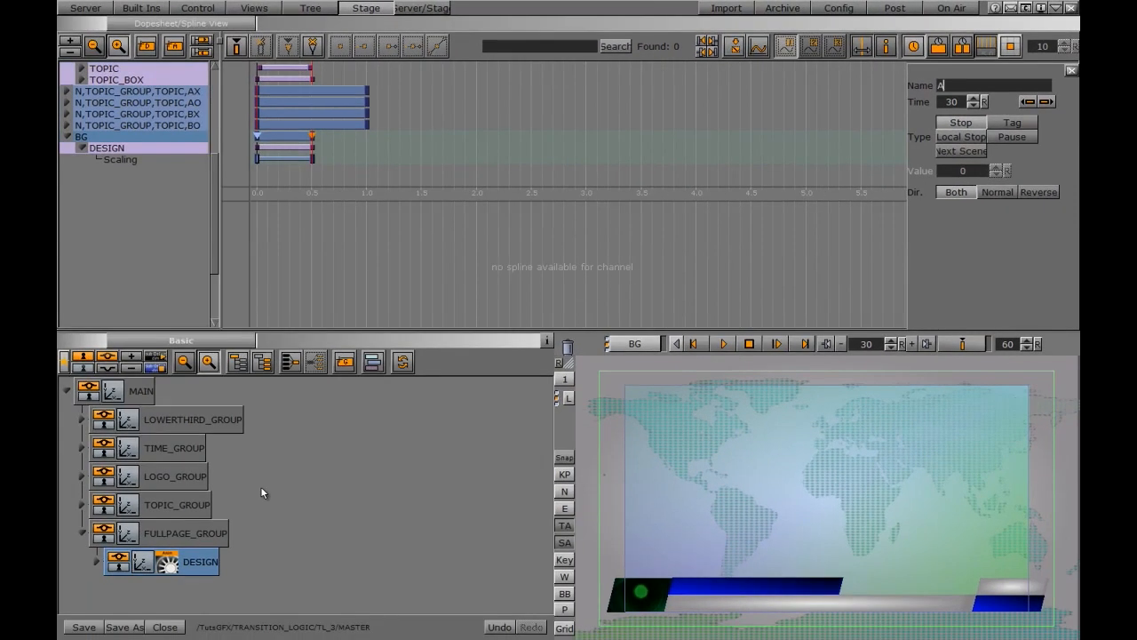
Add a group container named BG inside FULLPAGE_GROUP, just above DESIGN.
drag(345, 361, 195, 561)
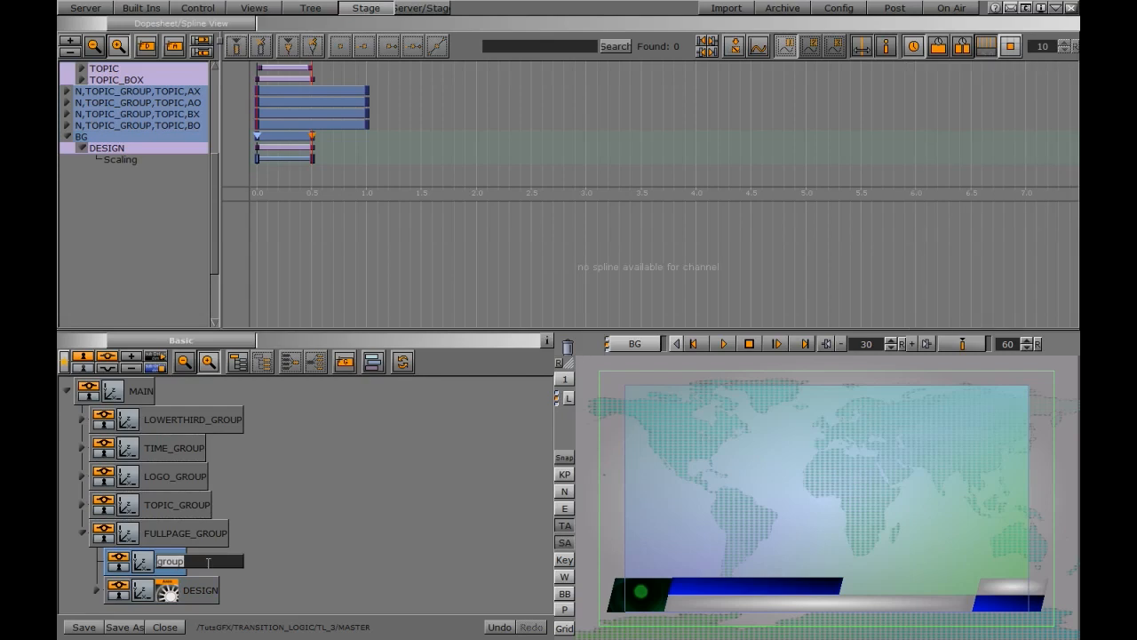
text(E)
key(Return)
Apply the Toggle container plugin to the BG container and generate its default keyframes.
click(138, 10)
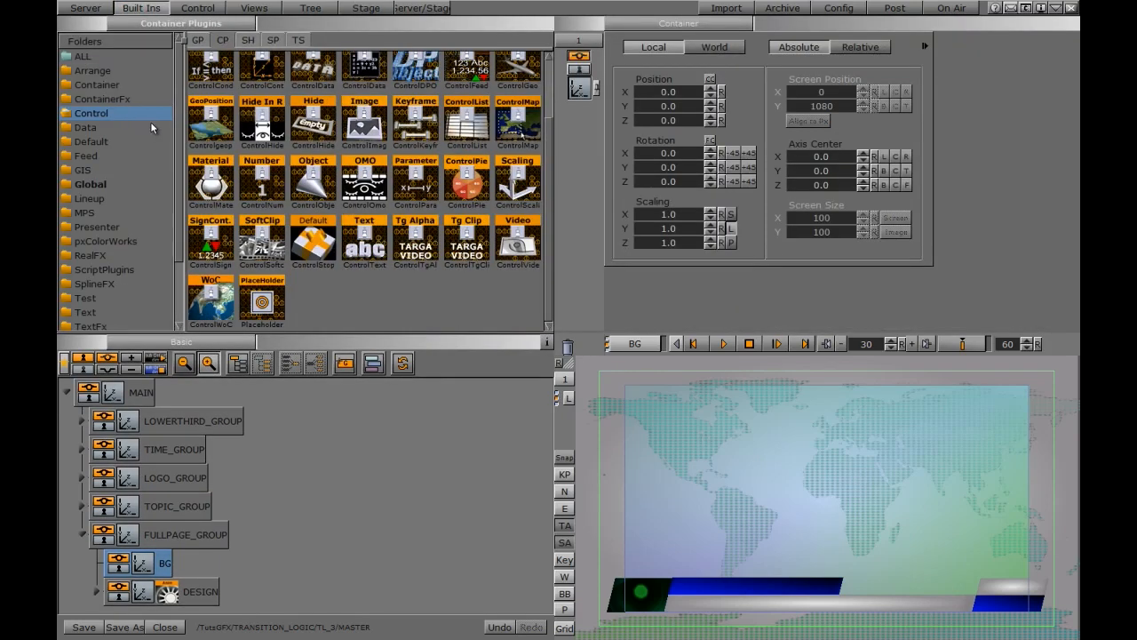
click(103, 86)
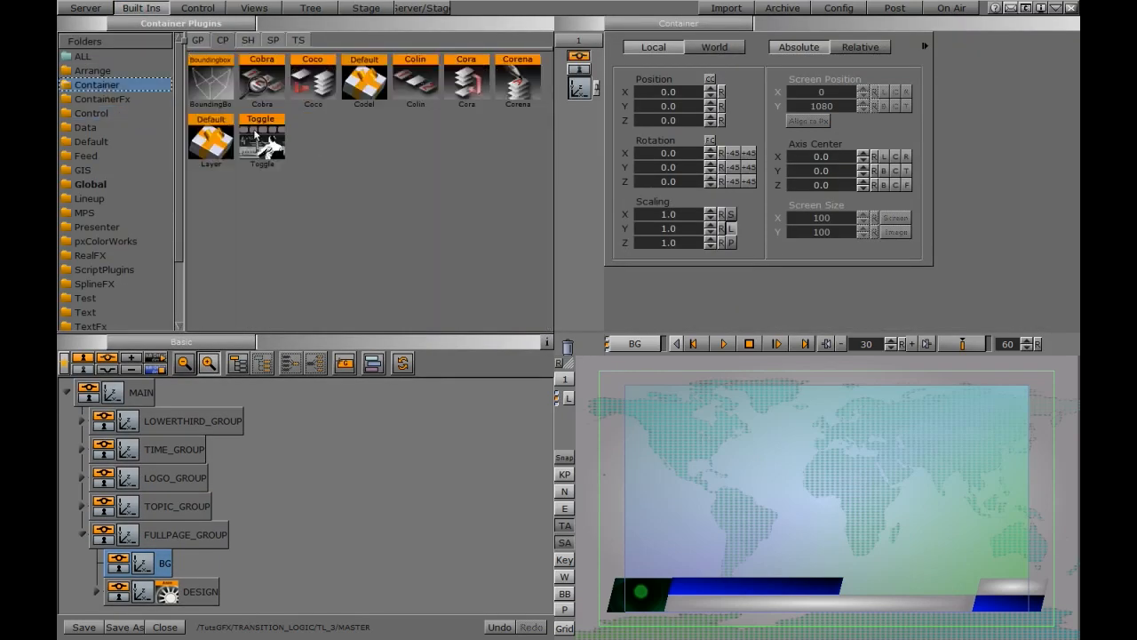
drag(258, 141, 169, 565)
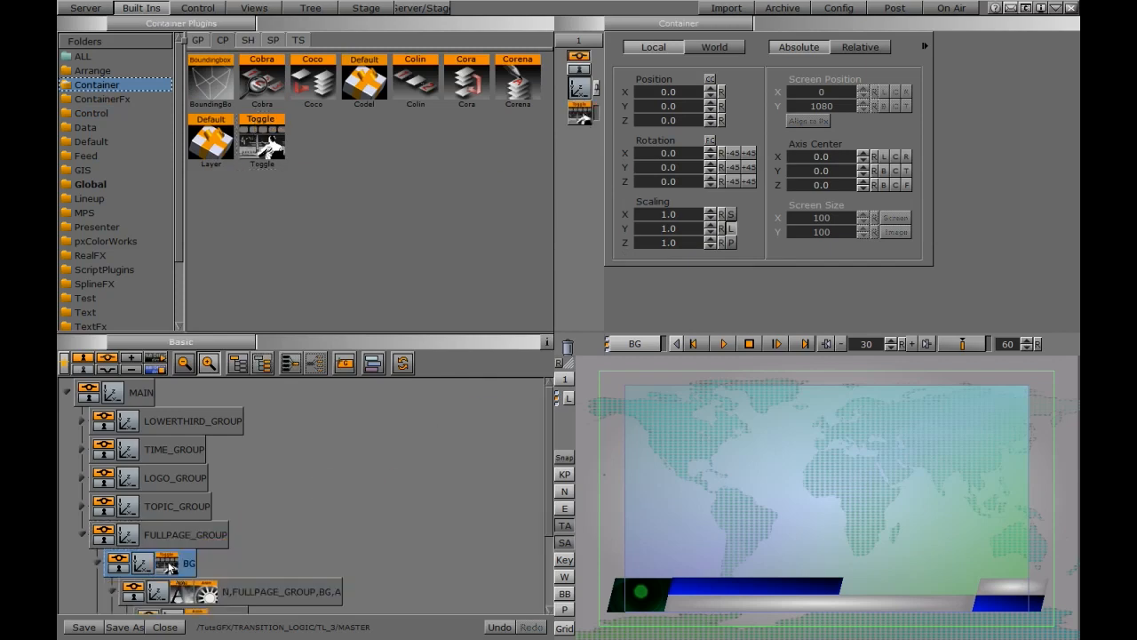
click(168, 566)
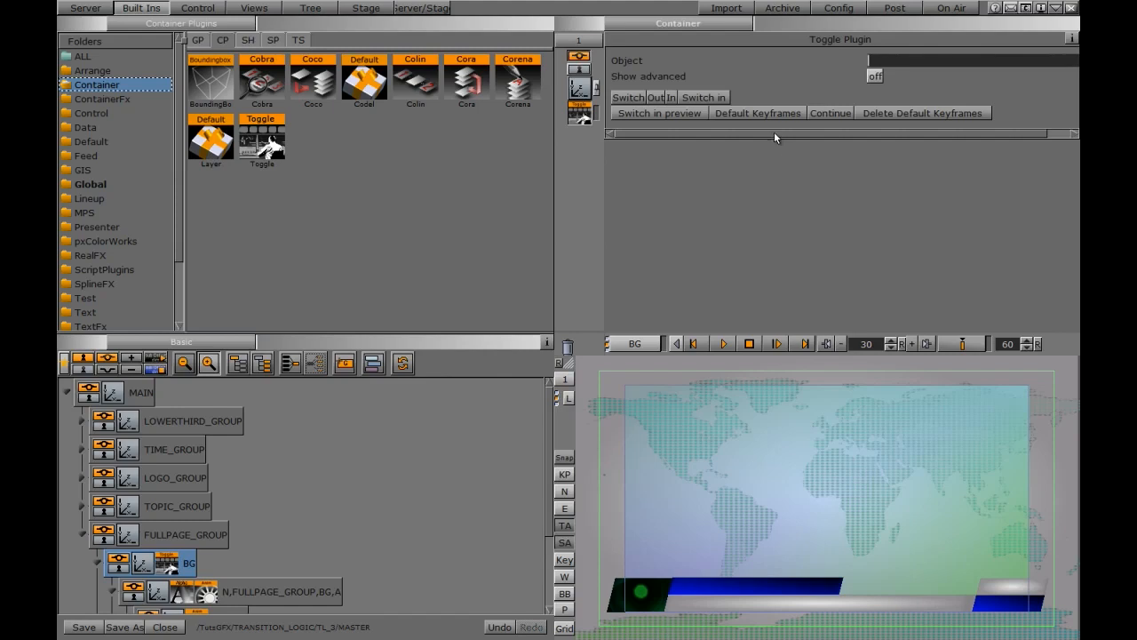
click(761, 112)
Inspect the stage and collapse the BG director and the four FULLPAGE_GROUP BG directors (AX, AO, BX, BO).
click(365, 8)
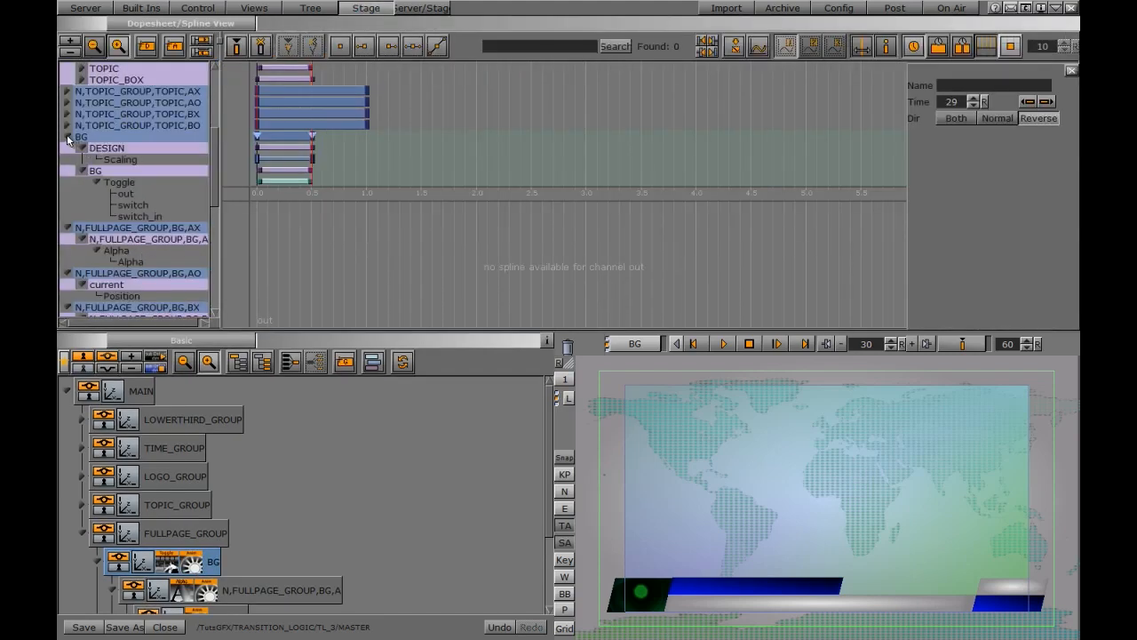
click(70, 137)
click(69, 148)
click(69, 160)
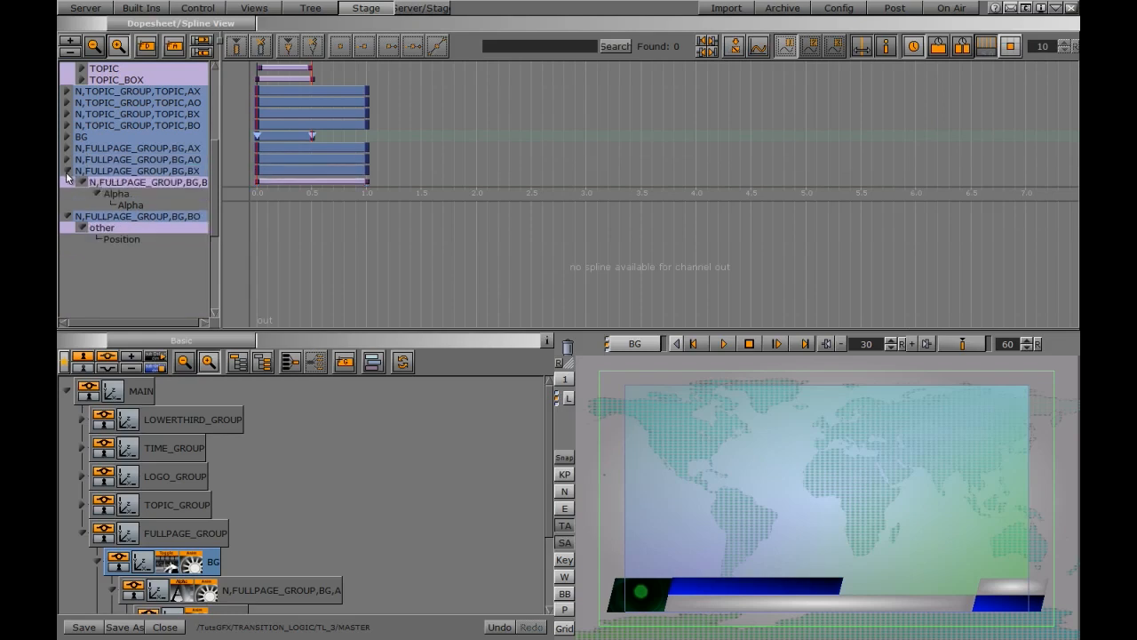
click(69, 171)
click(68, 183)
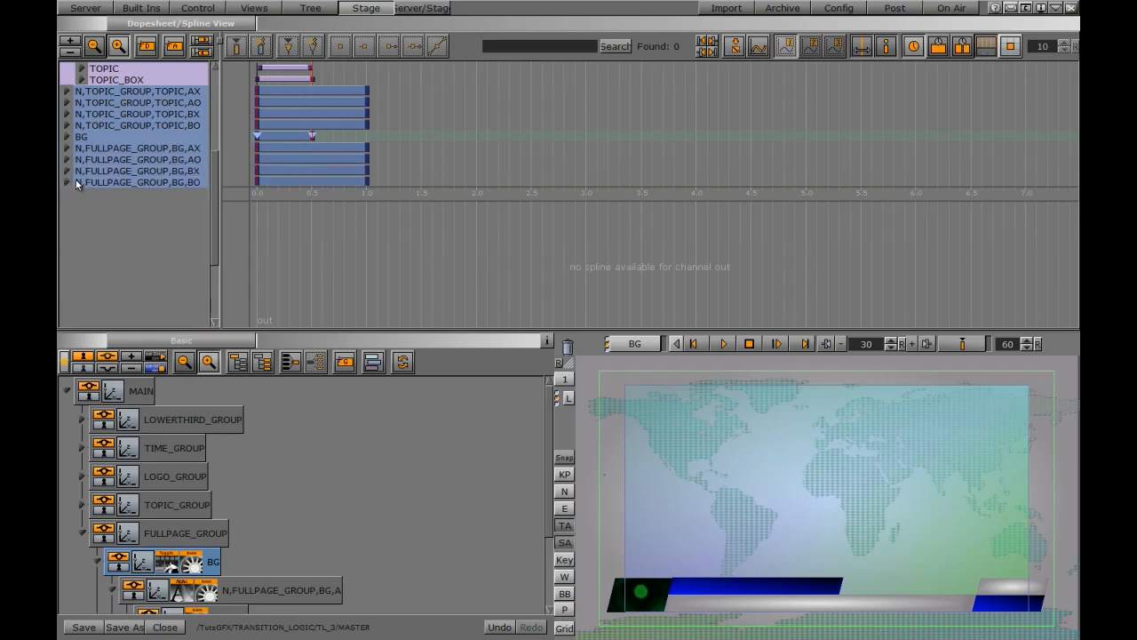
Save a 1920 by 1080 snapshot of the scene as image BG in TL_3, and collapse FULLPAGE_GROUP.
click(86, 8)
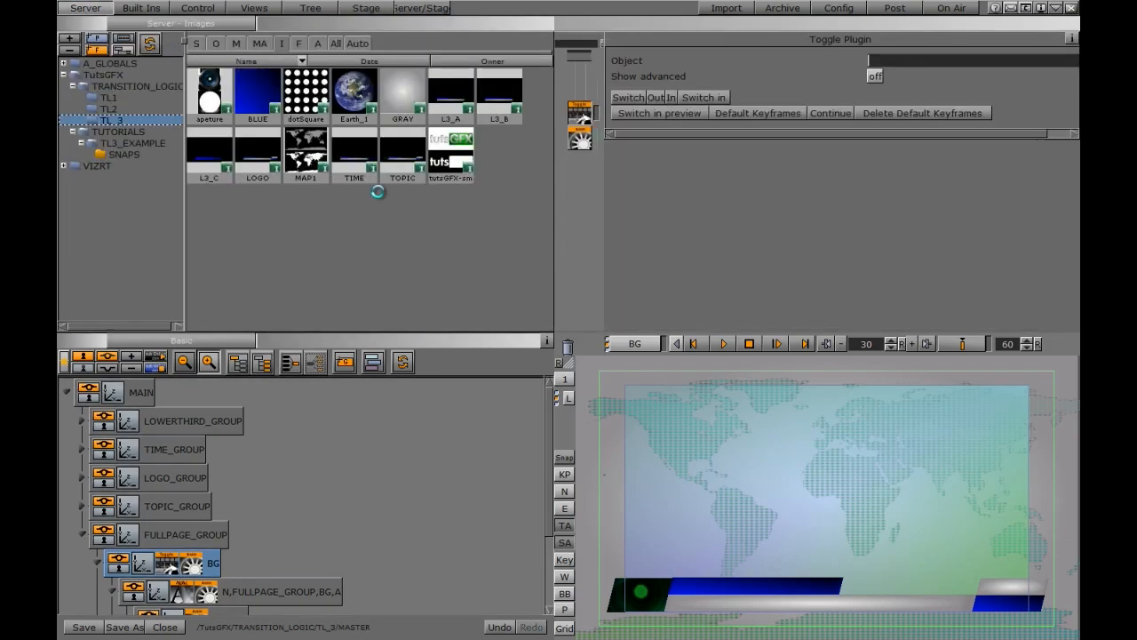
click(564, 456)
text(MAP1)
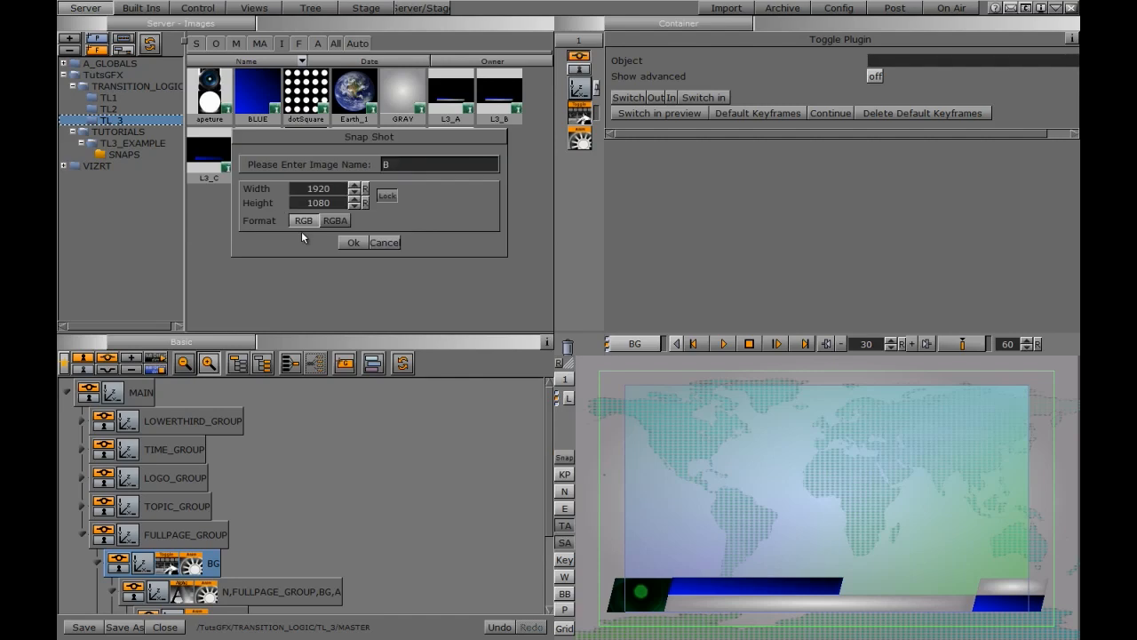
click(353, 242)
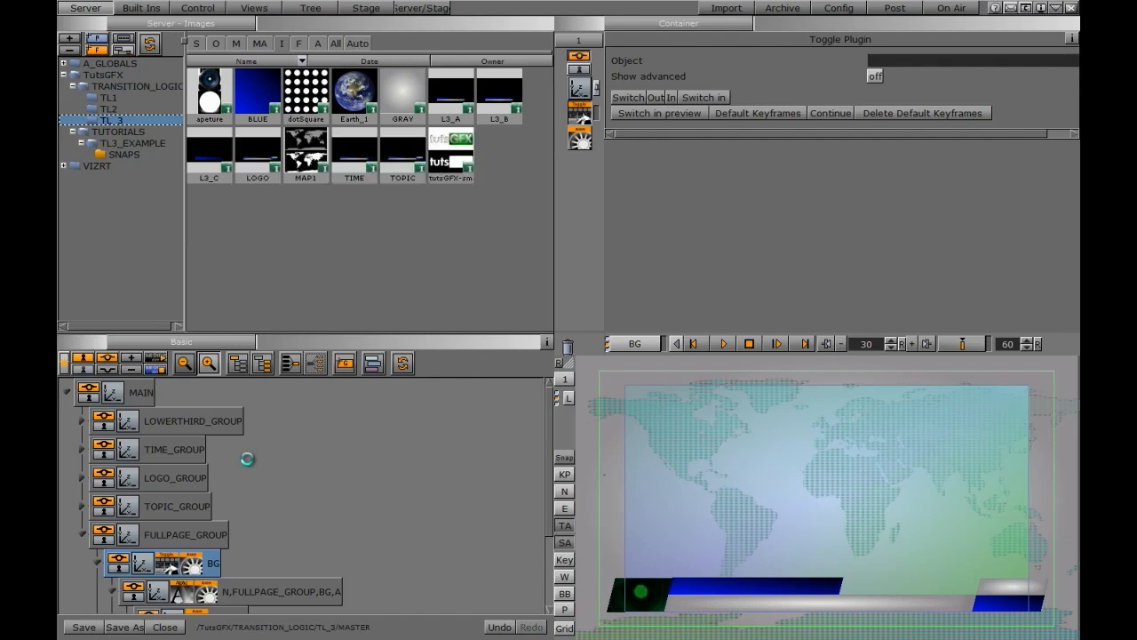
click(82, 534)
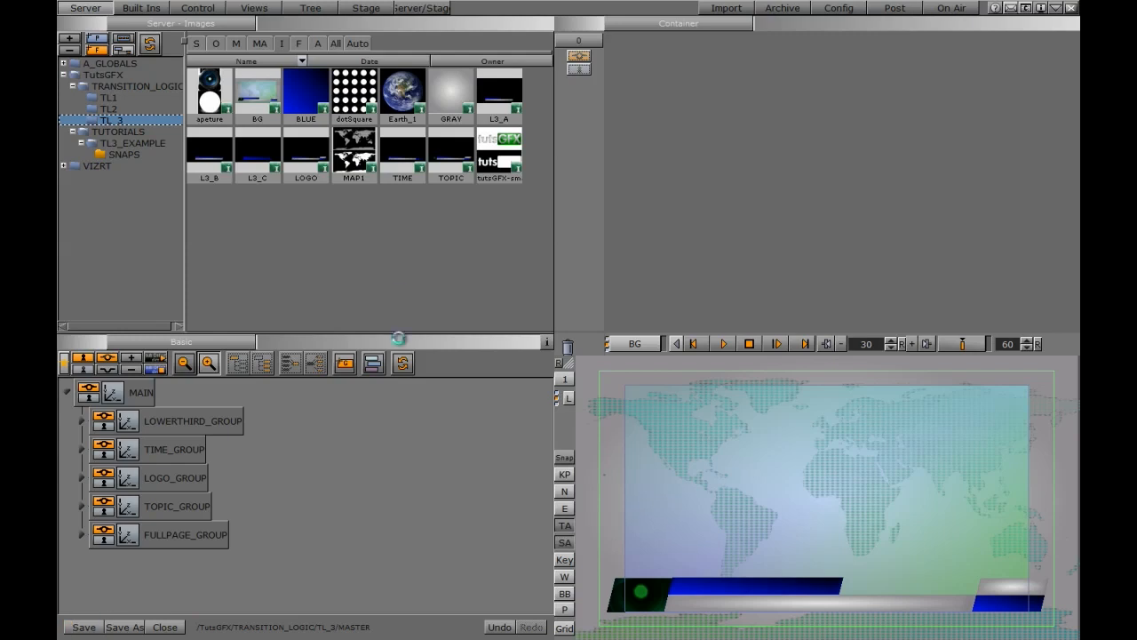
Create a new scene named FULLPAGE in the TL_3 folder.
click(195, 45)
right_click(324, 157)
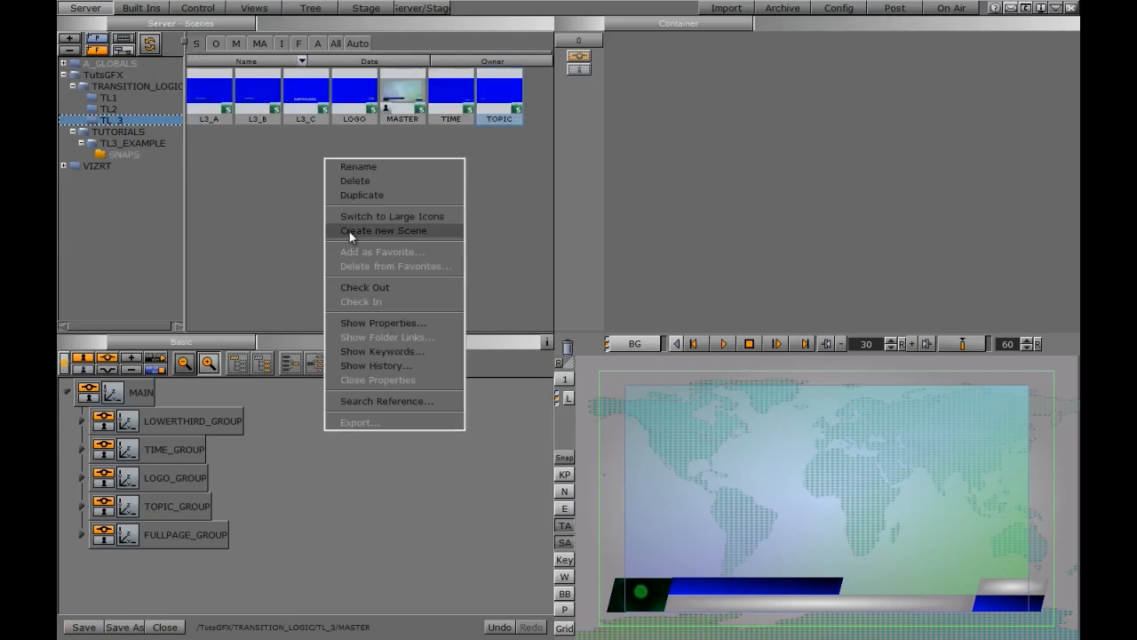
click(336, 231)
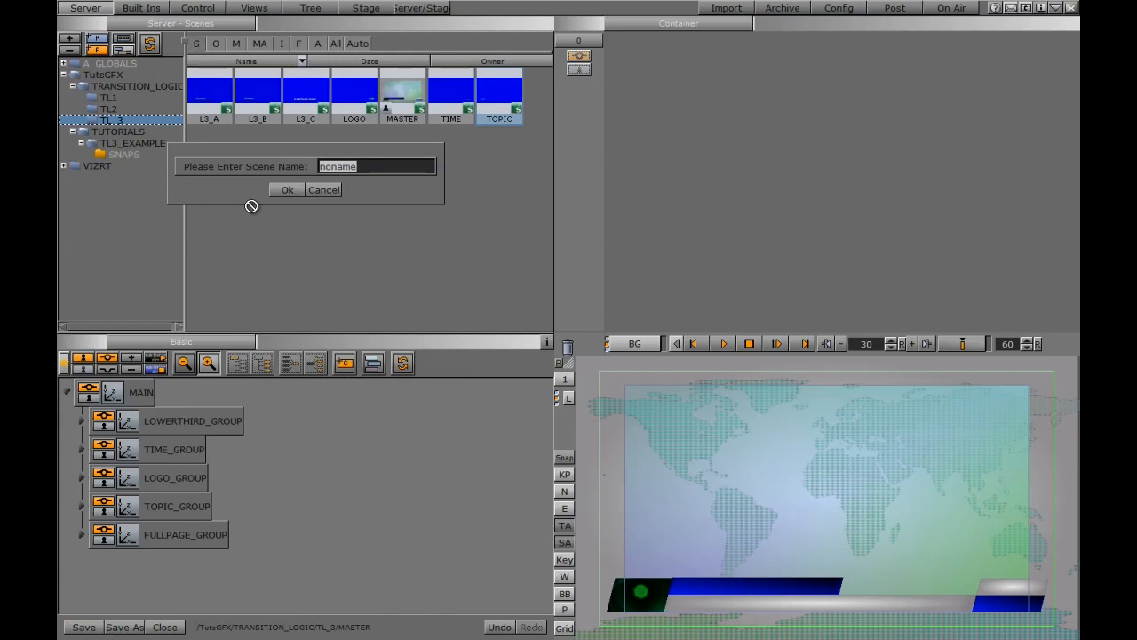
text(FU)
click(288, 191)
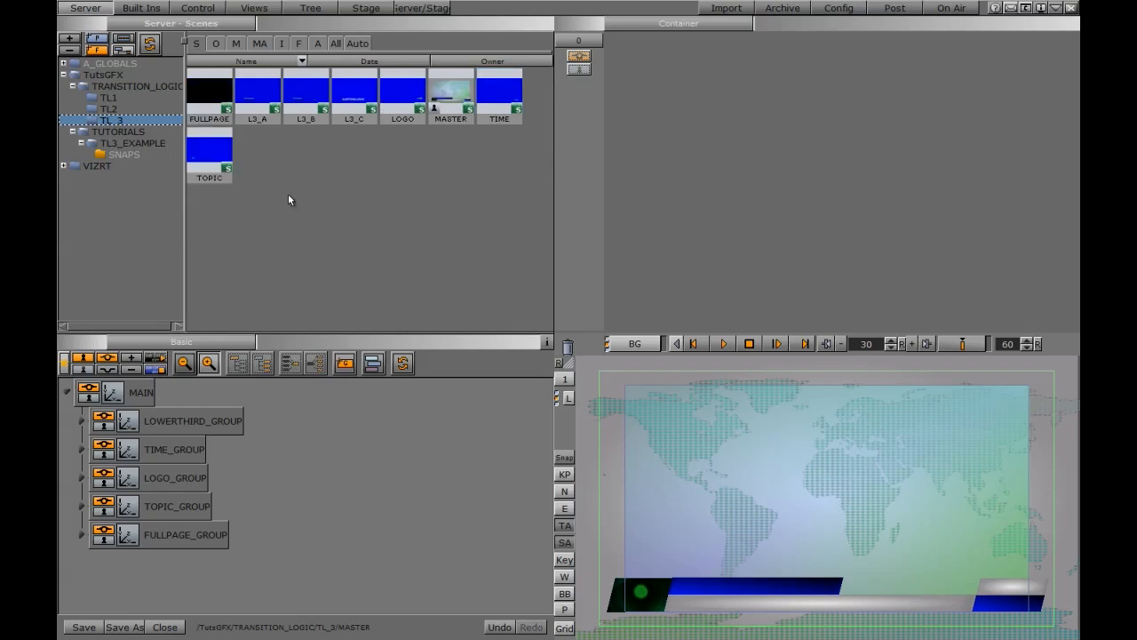
Open the FULLPAGE scene and display its global scene settings.
double_click(202, 104)
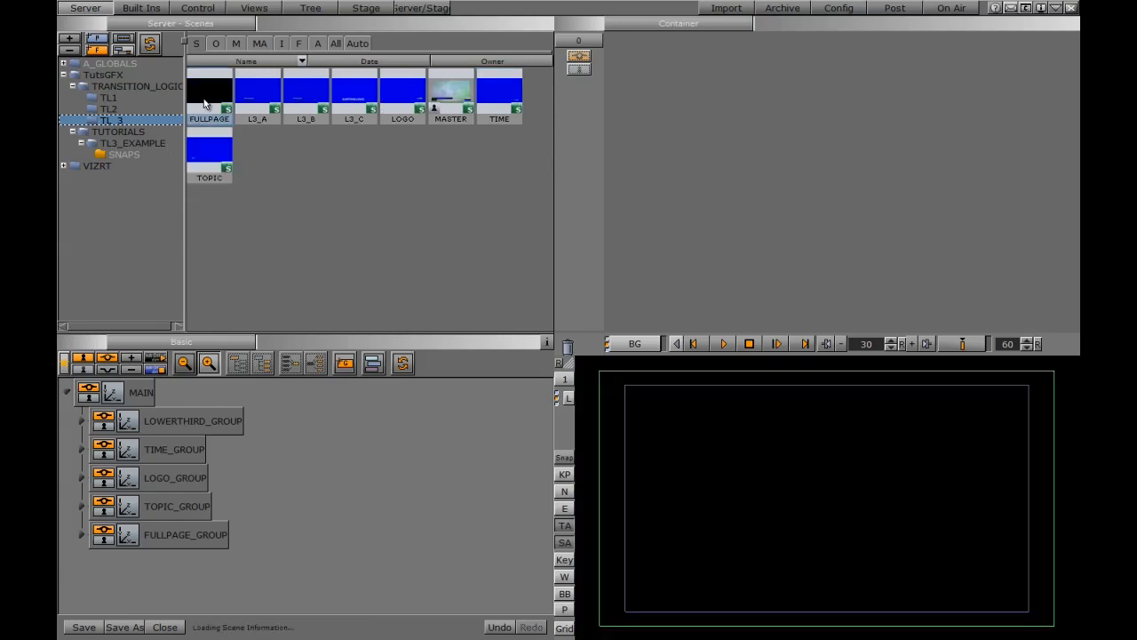
click(666, 24)
click(653, 81)
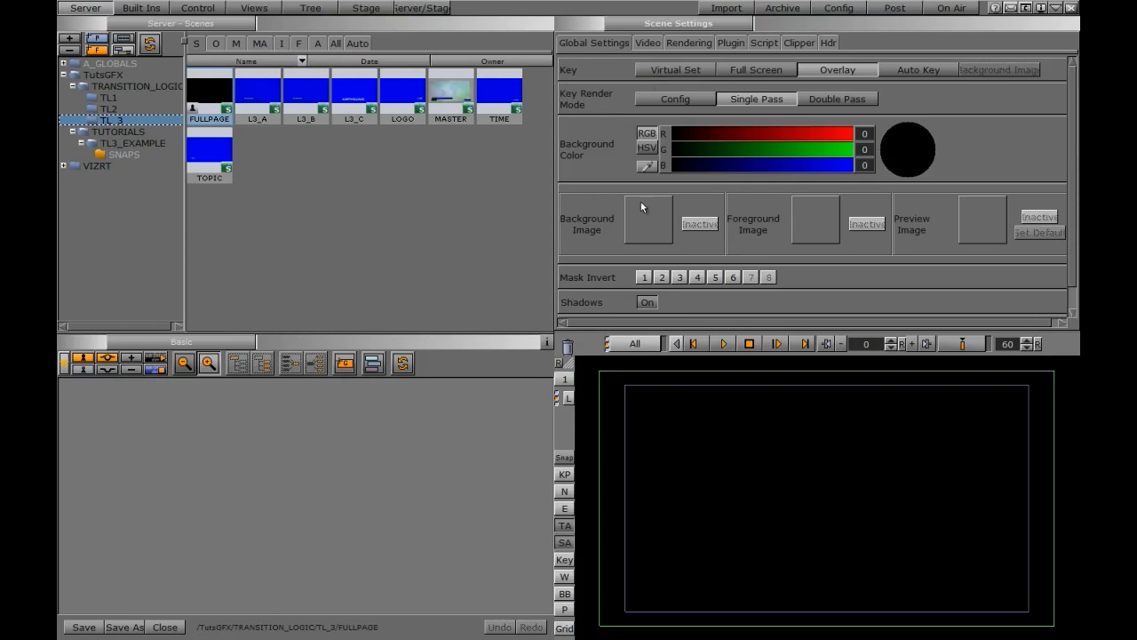
Apply the BG image from TL_3 as the FULLPAGE scene's background image.
click(282, 42)
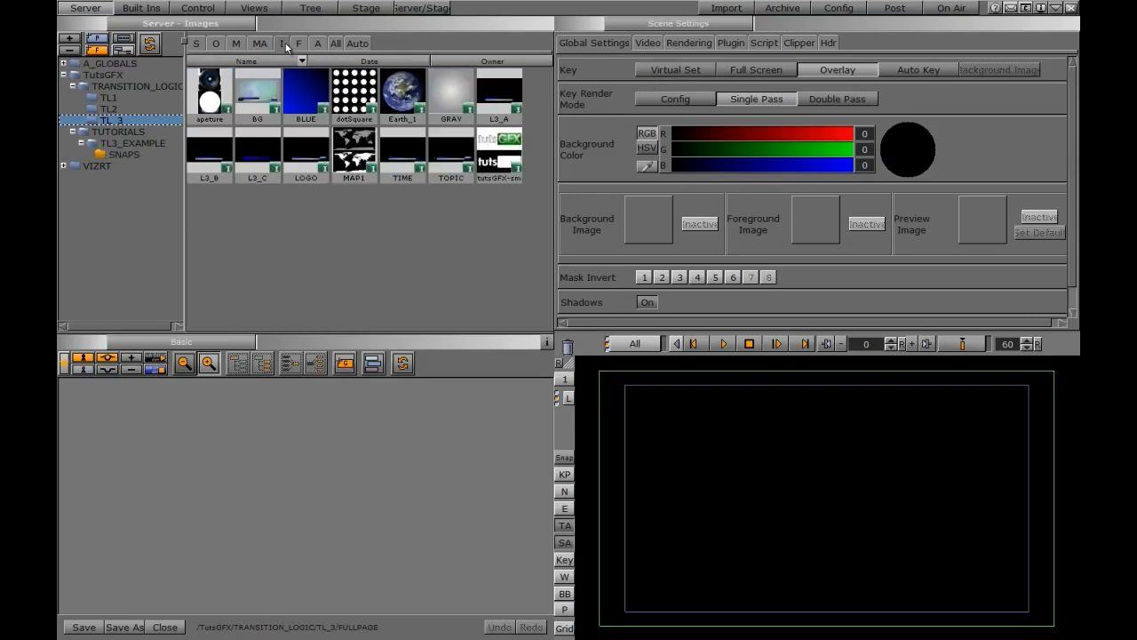
drag(258, 93, 646, 228)
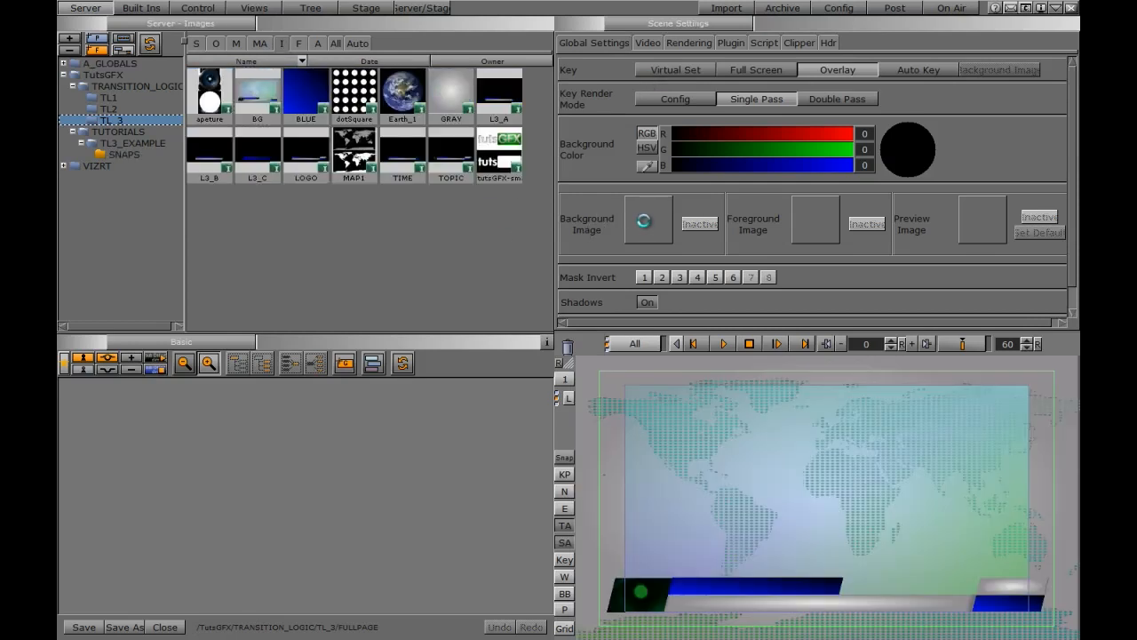
Add a group container to the scene with a child text object in the avenir-85-heavy font.
drag(344, 362, 109, 436)
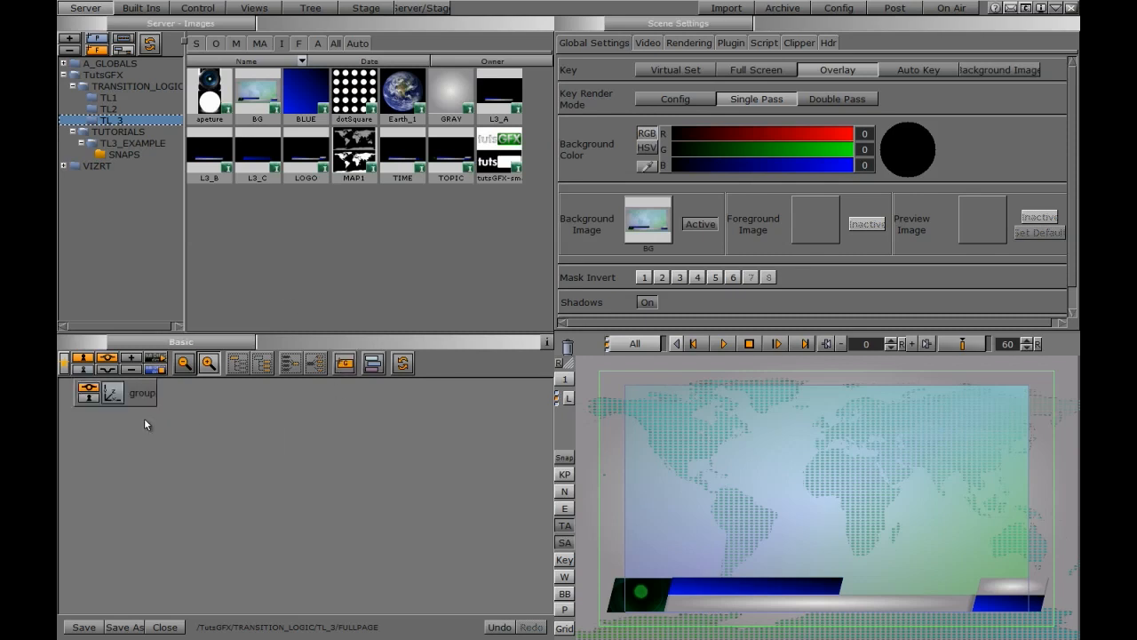
click(299, 42)
drag(262, 92, 187, 400)
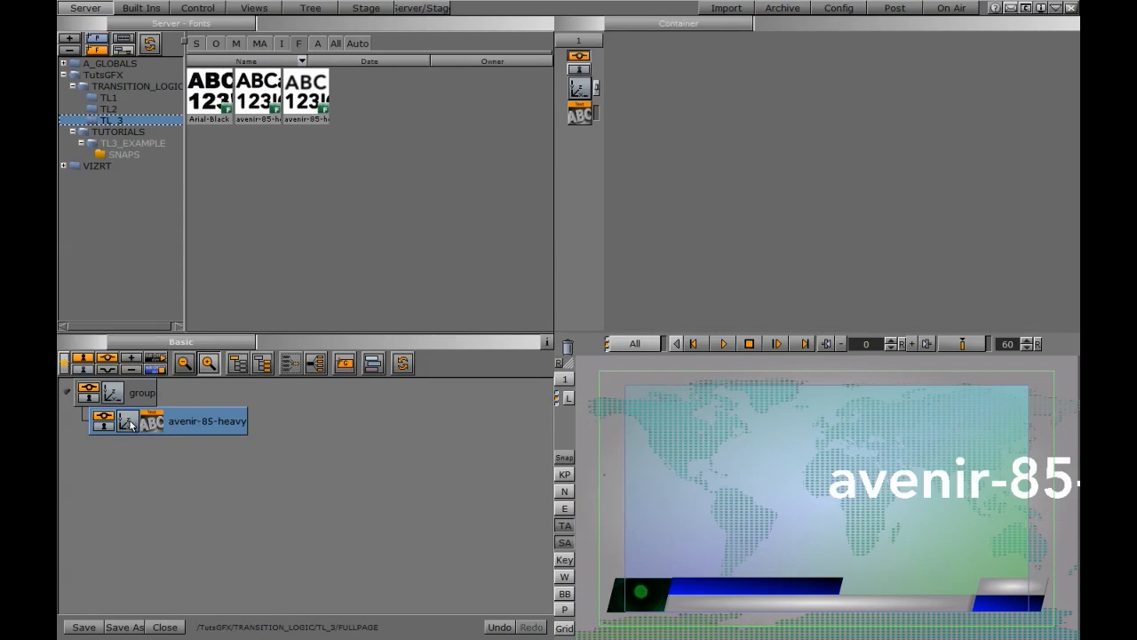
Scale the text uniformly to 0.7 and position it at X -277, Y 111.
click(130, 417)
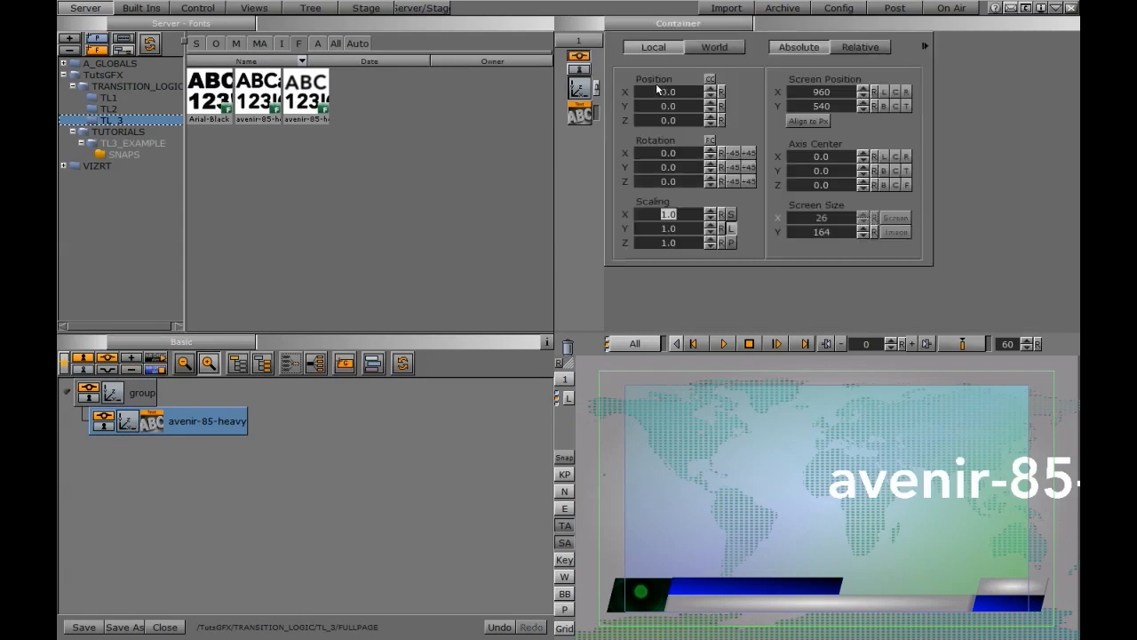
drag(672, 92, 479, 110)
drag(669, 215, 646, 217)
drag(668, 108, 745, 108)
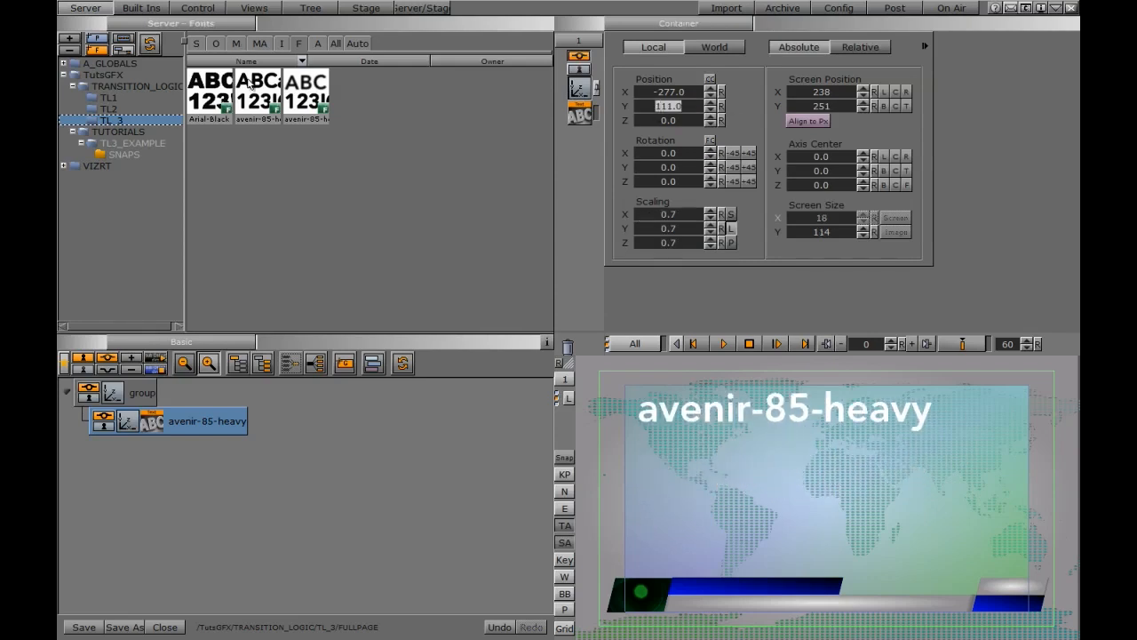
Apply the black material to the text container and reduce its uniform scaling to 0.64.
click(236, 46)
drag(214, 98, 196, 417)
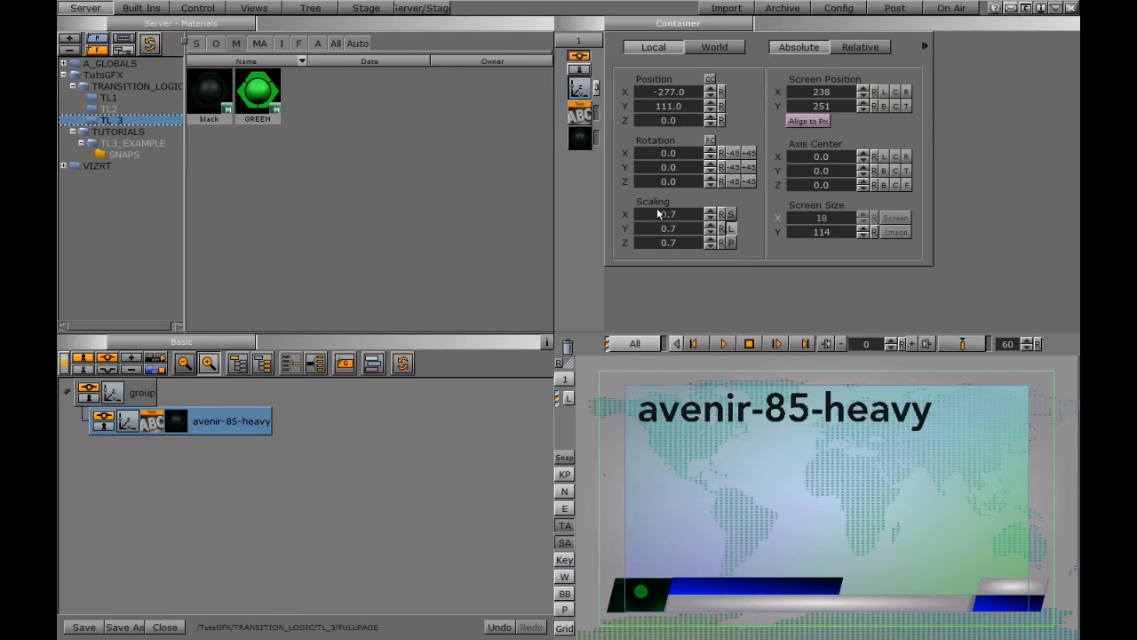
drag(653, 210, 151, 459)
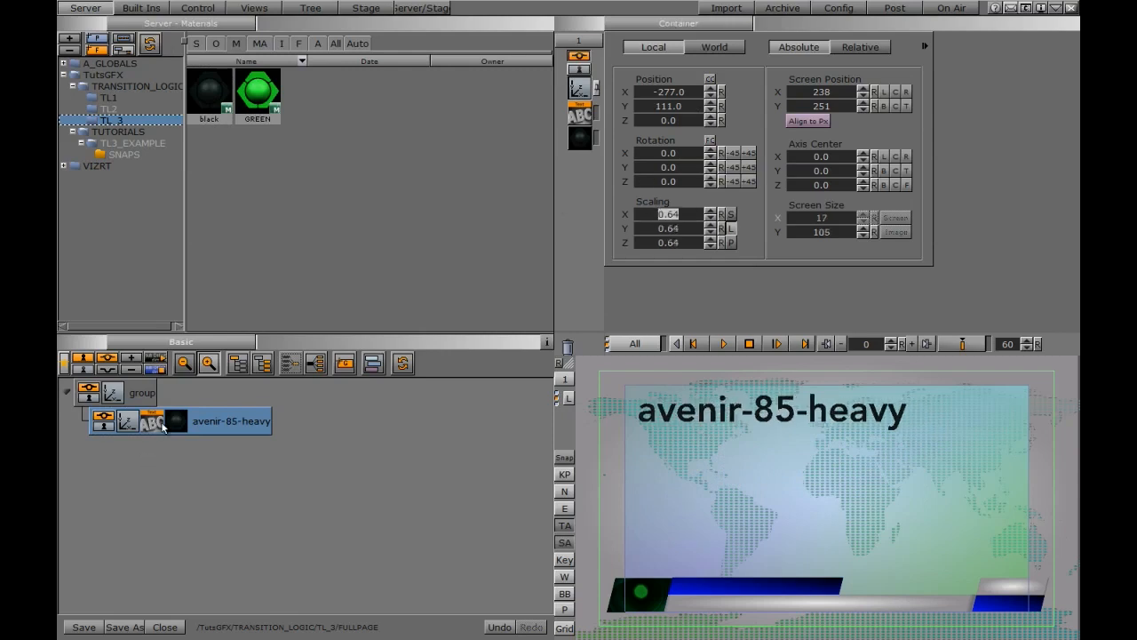
Change the text content to "Earthquake Hits Pacific Rim" and scale the text uniformly to 0.53.
click(153, 425)
drag(716, 49, 498, 24)
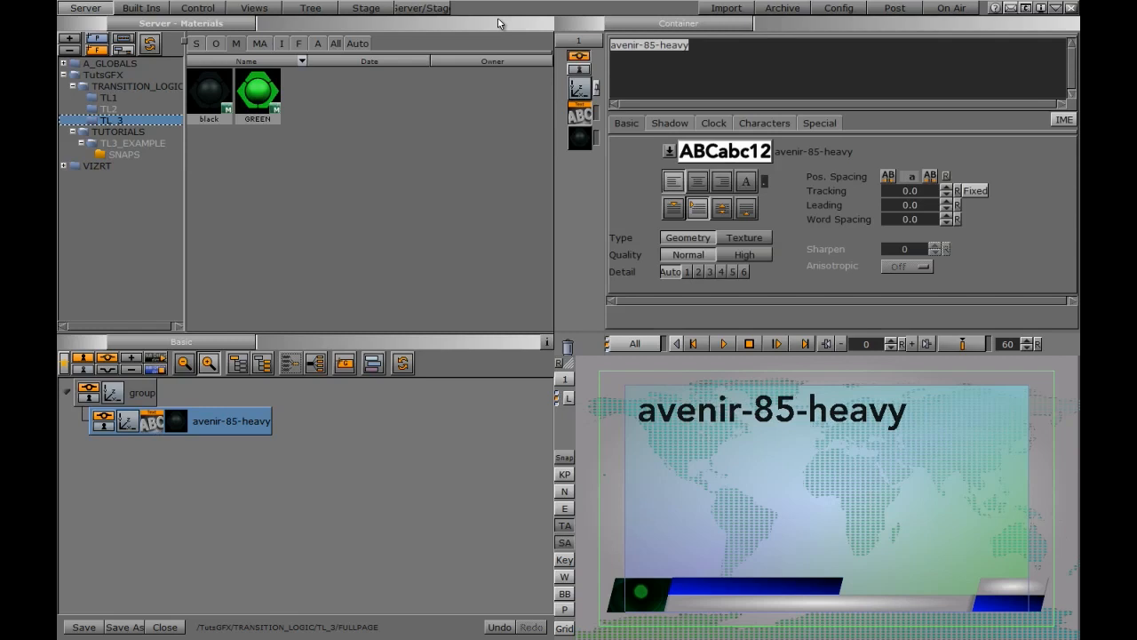
text(eA)
key(BackSpace)
key(BackSpace)
text(Earthquake Hits P)
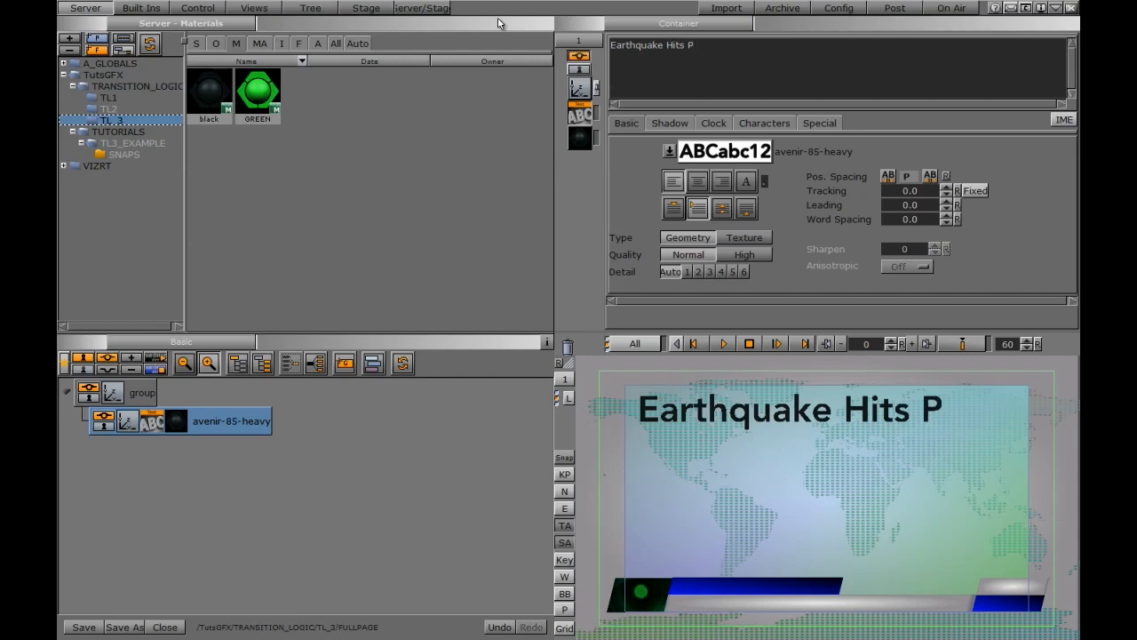
text(aci)
key(BackSpace)
key(BackSpace)
text(acific Rim)
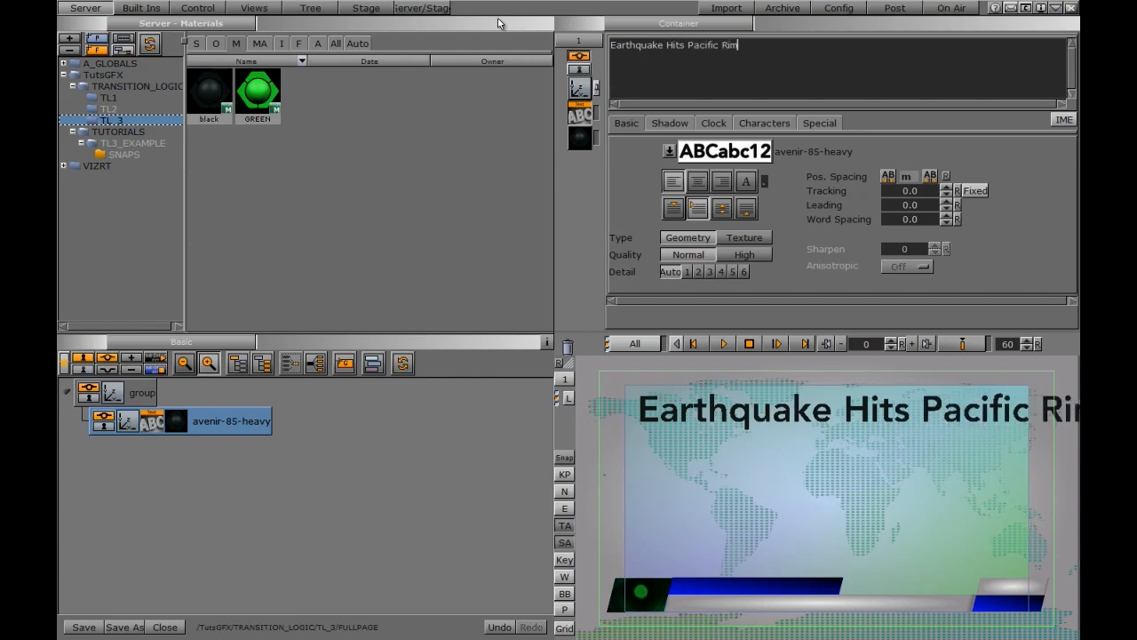
click(578, 87)
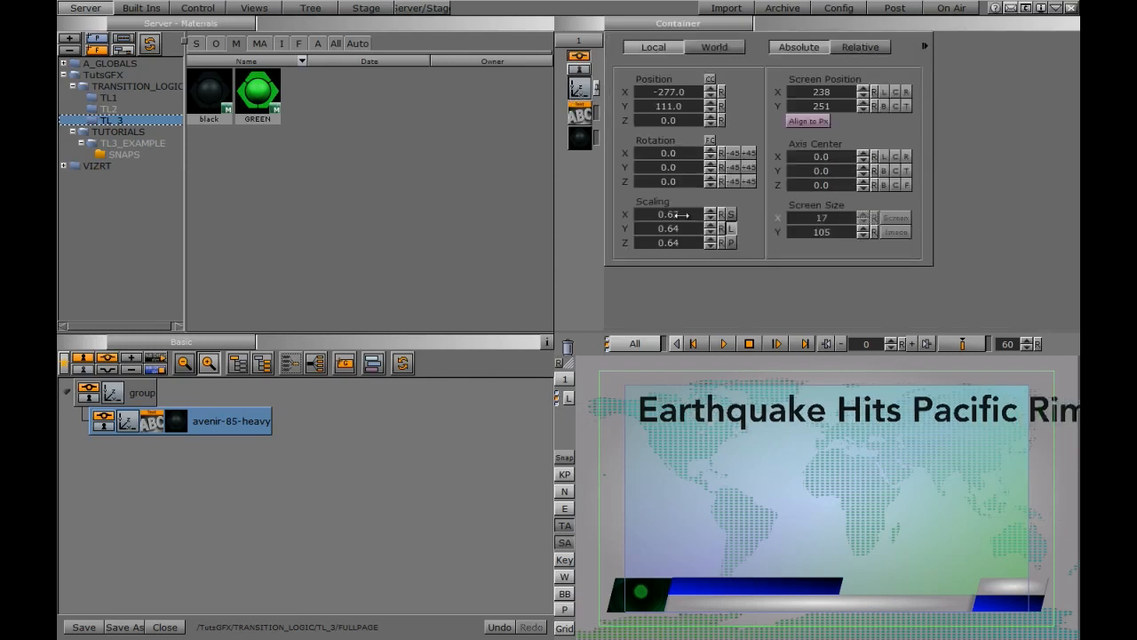
drag(674, 215, 676, 215)
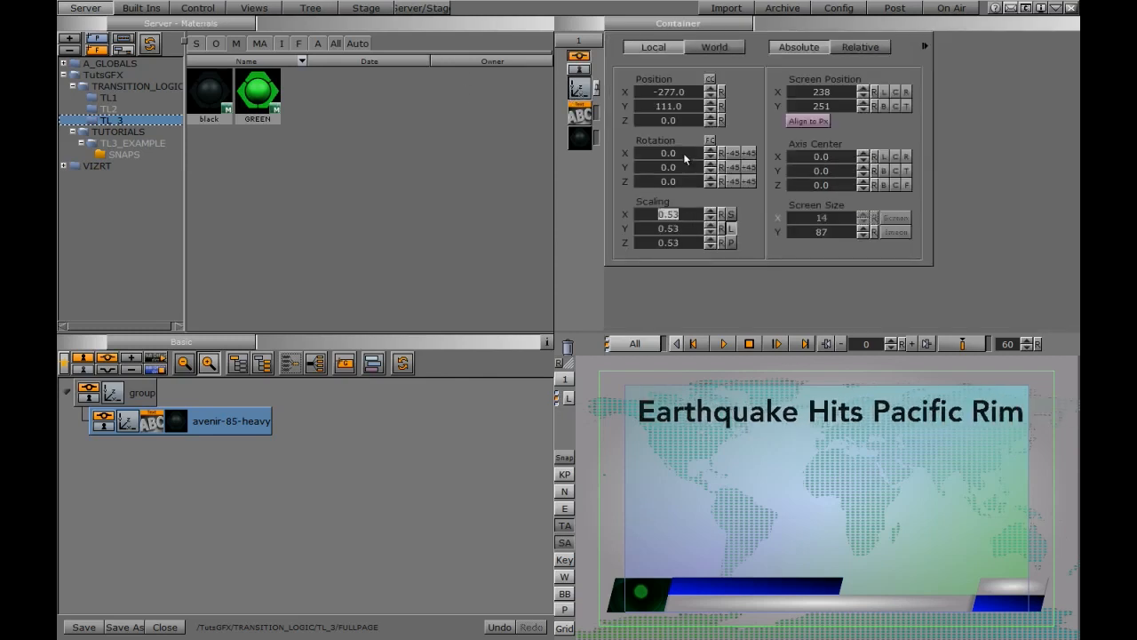
Copy the line "Earthquake Hits Pacific Rim" and repeat it below until the text has five lines.
click(580, 113)
drag(750, 48, 610, 47)
key(ctrl+c)
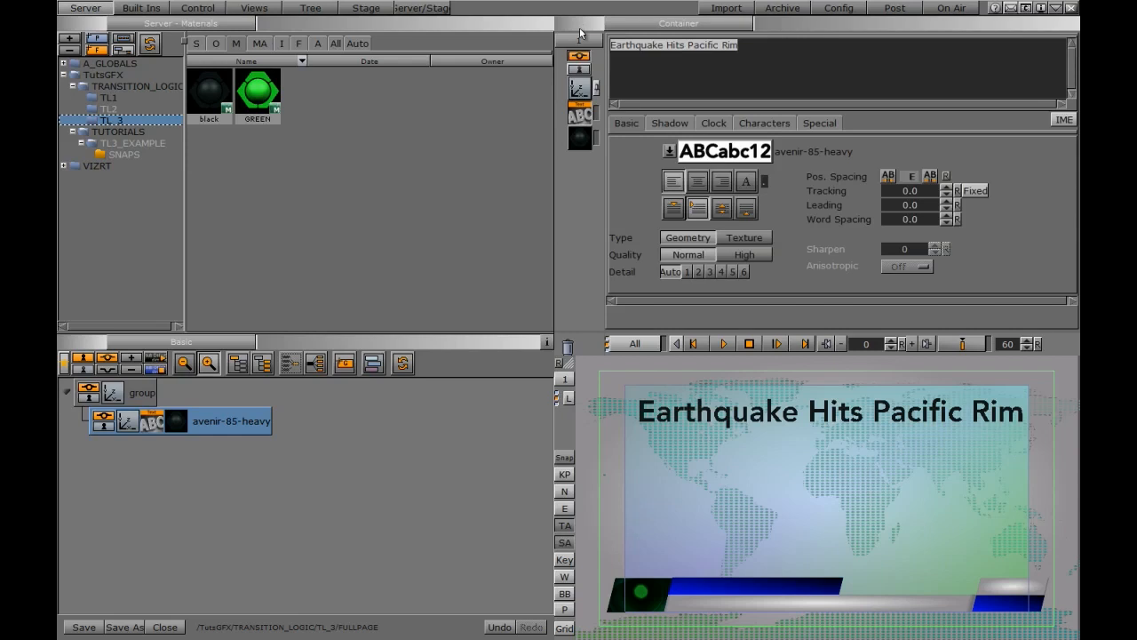
click(745, 49)
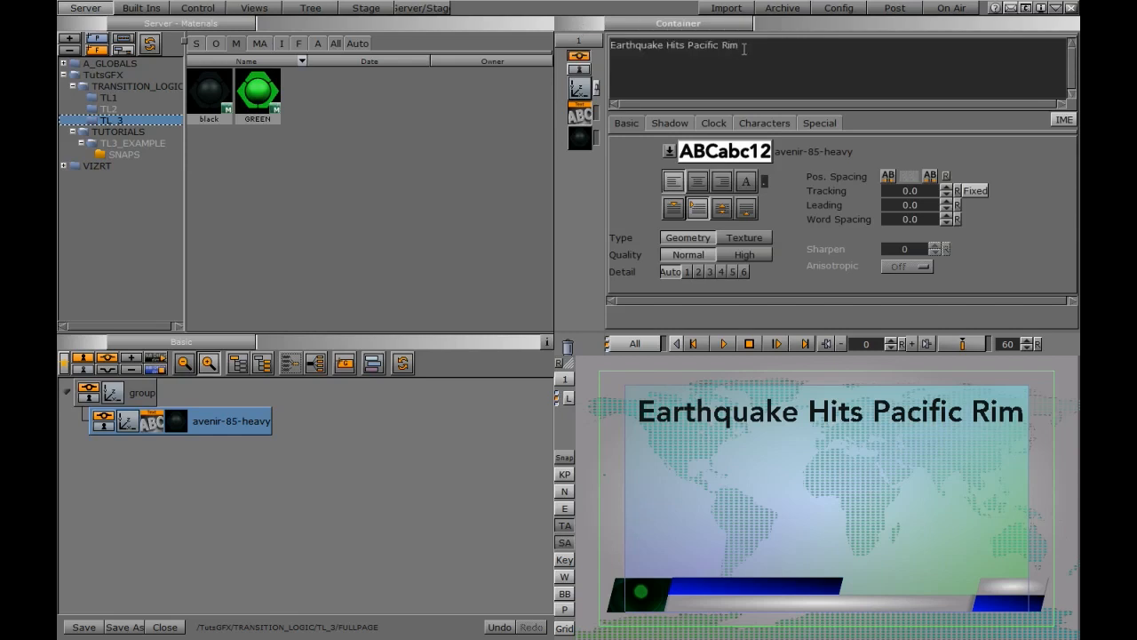
key(Return)
key(ctrl+v)
key(Return)
key(ctrl+v)
key(Return)
key(ctrl+v)
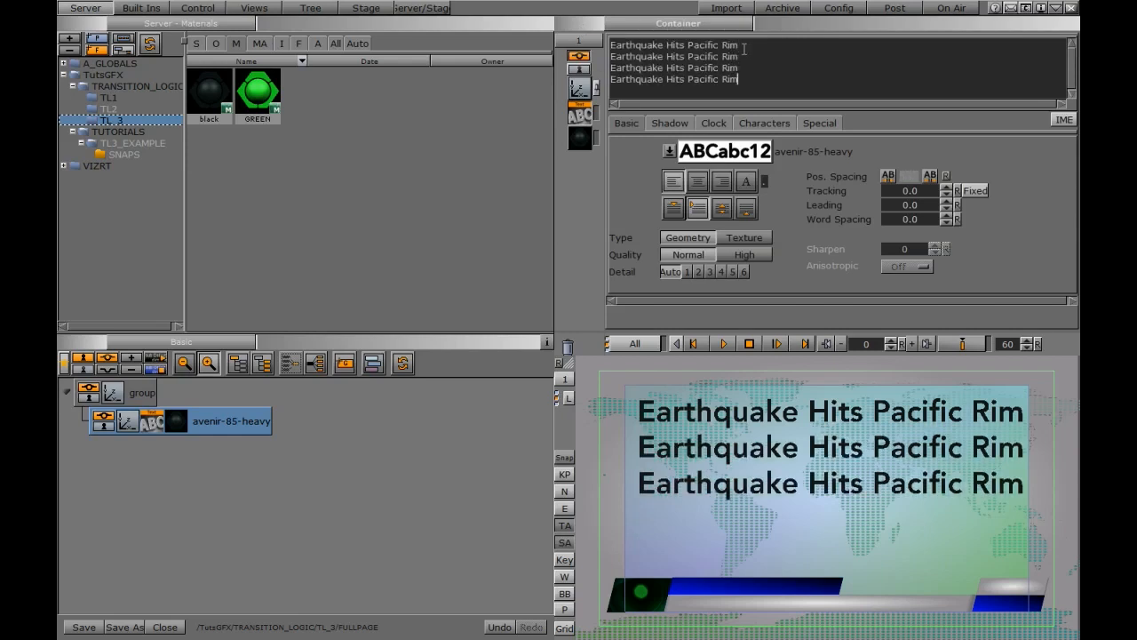
key(Return)
key(ctrl+v)
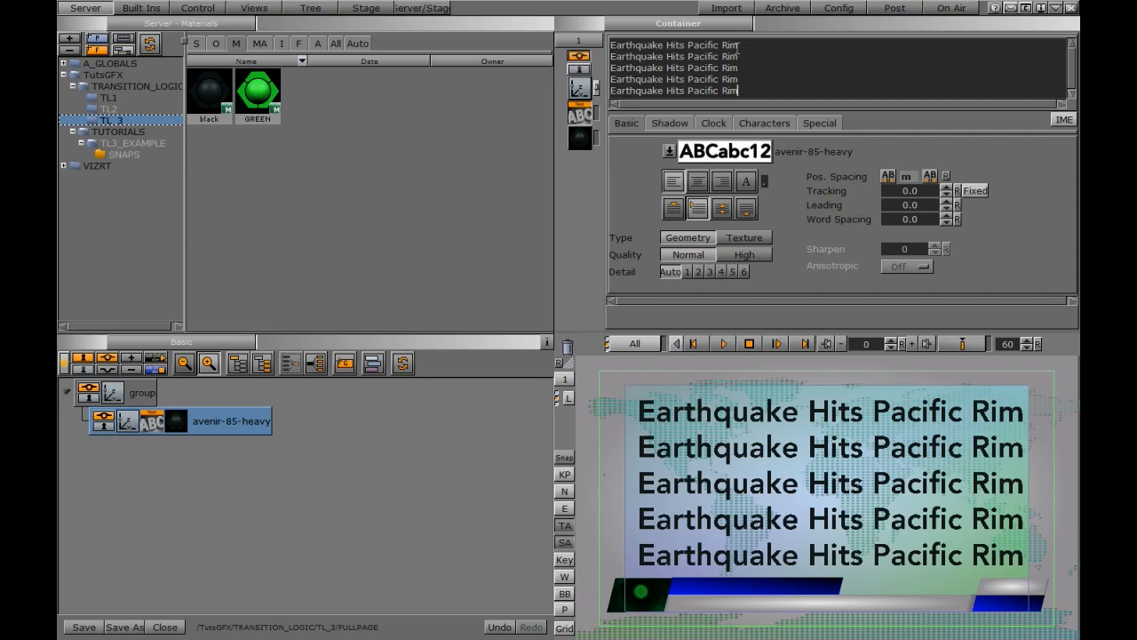
Enable the text box option, display the bounding box, and set the text box width to 1083.
click(817, 122)
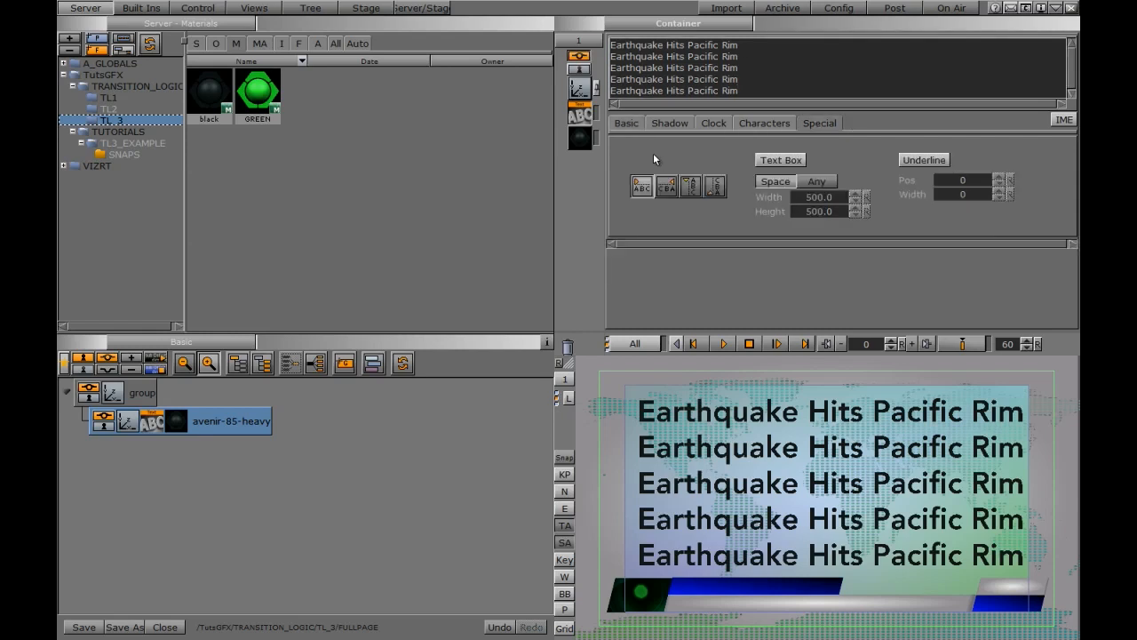
click(781, 161)
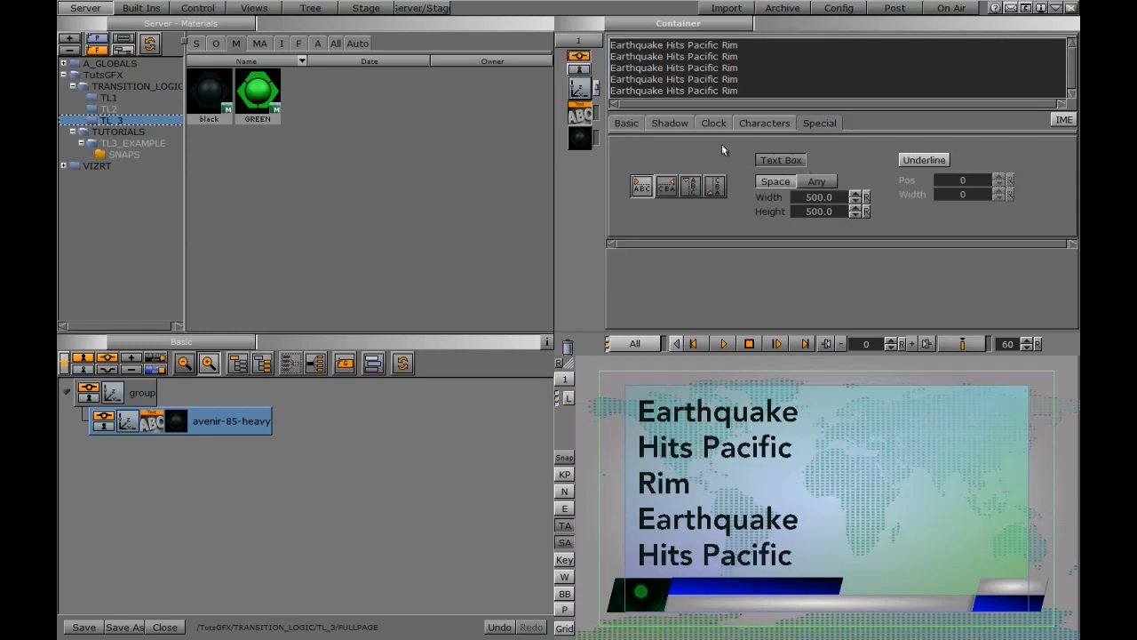
click(563, 594)
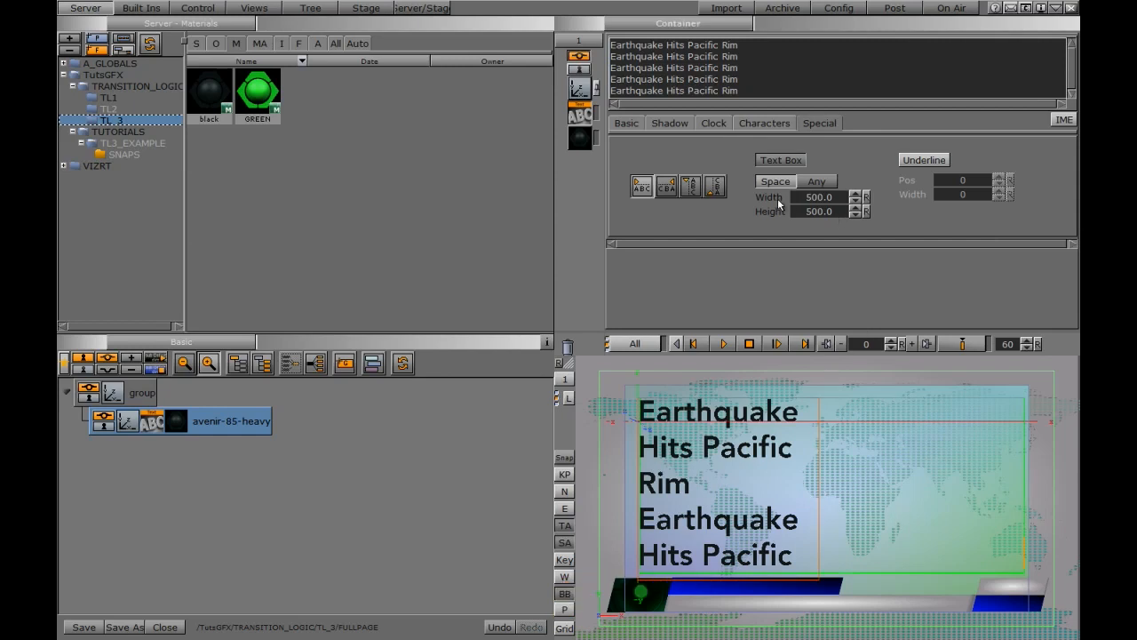
drag(806, 204, 902, 209)
drag(809, 197, 883, 201)
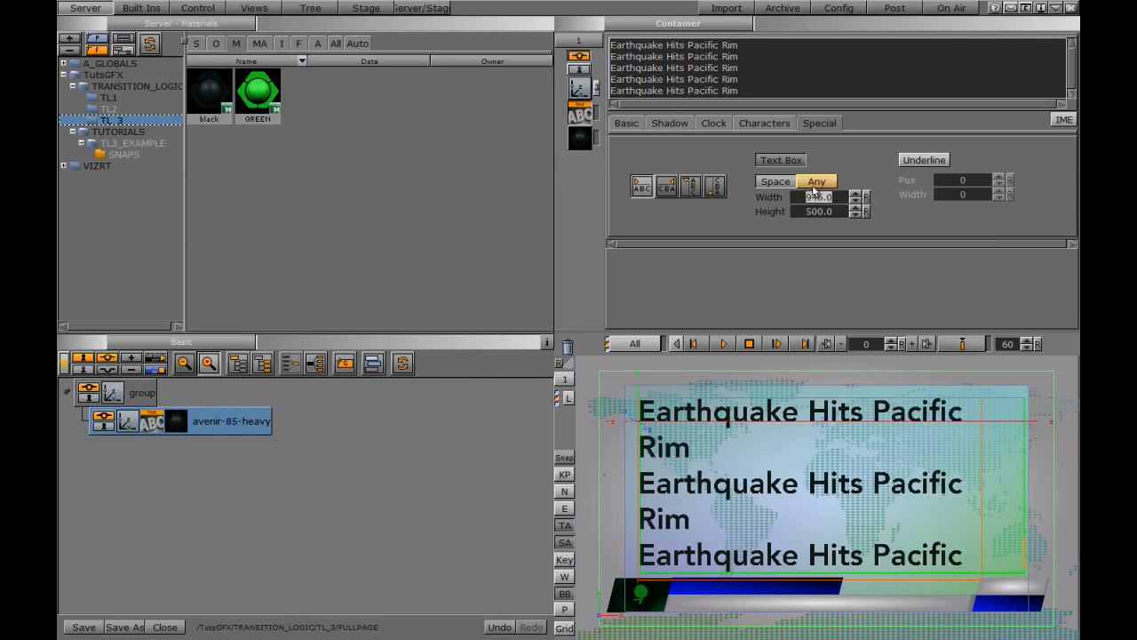
drag(806, 199, 840, 198)
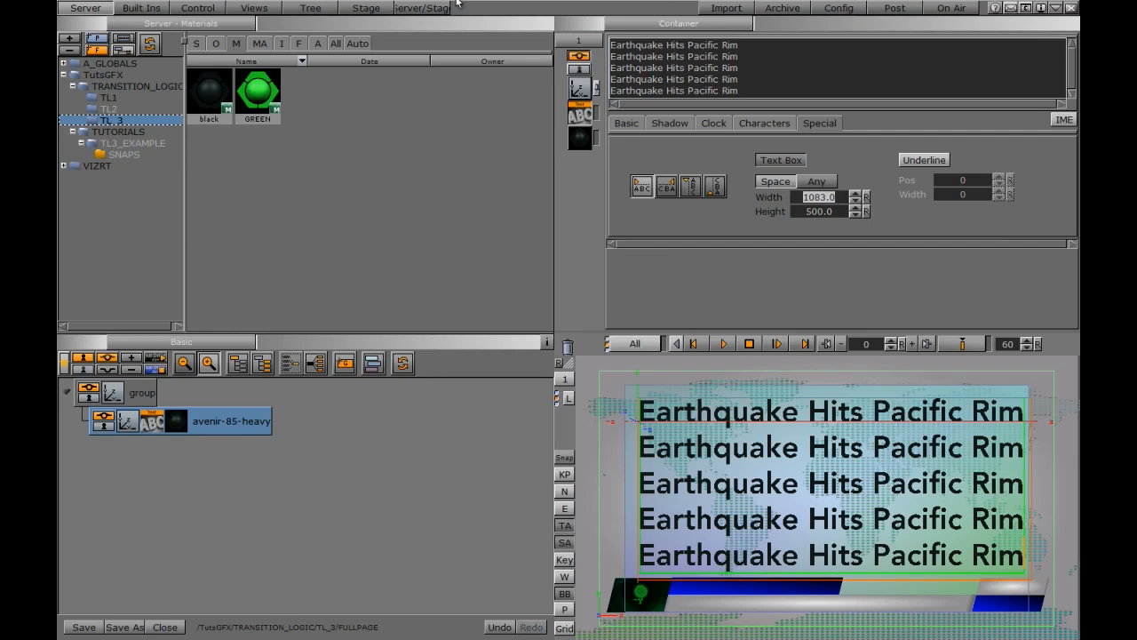
Add a Control Text plugin to the text container and set its description to "full page text".
click(142, 8)
click(133, 112)
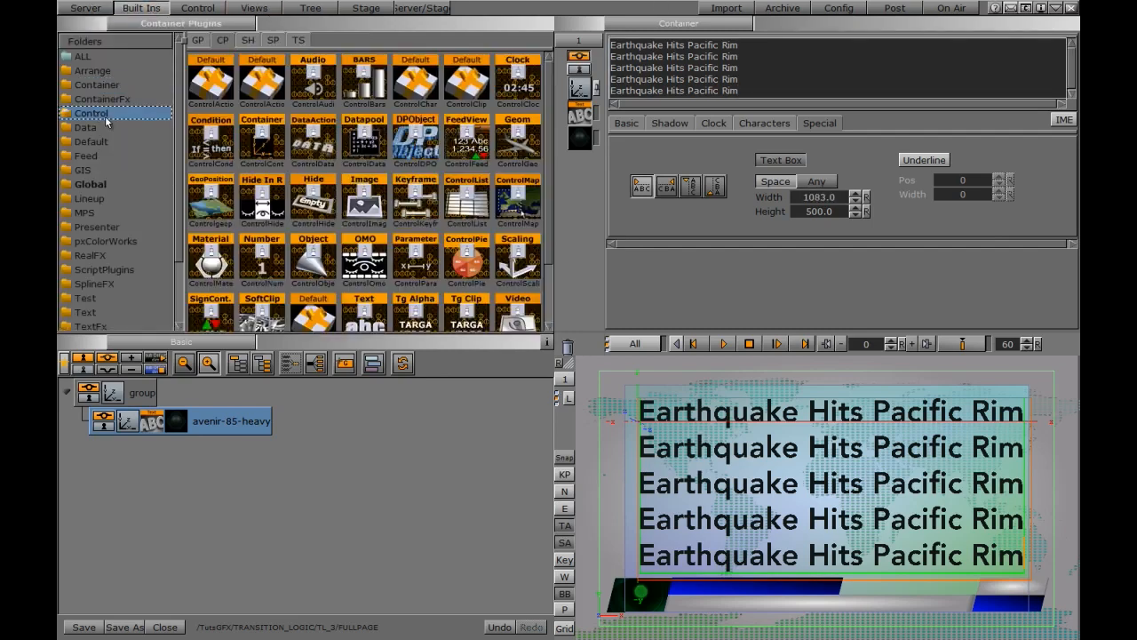
drag(367, 325, 233, 424)
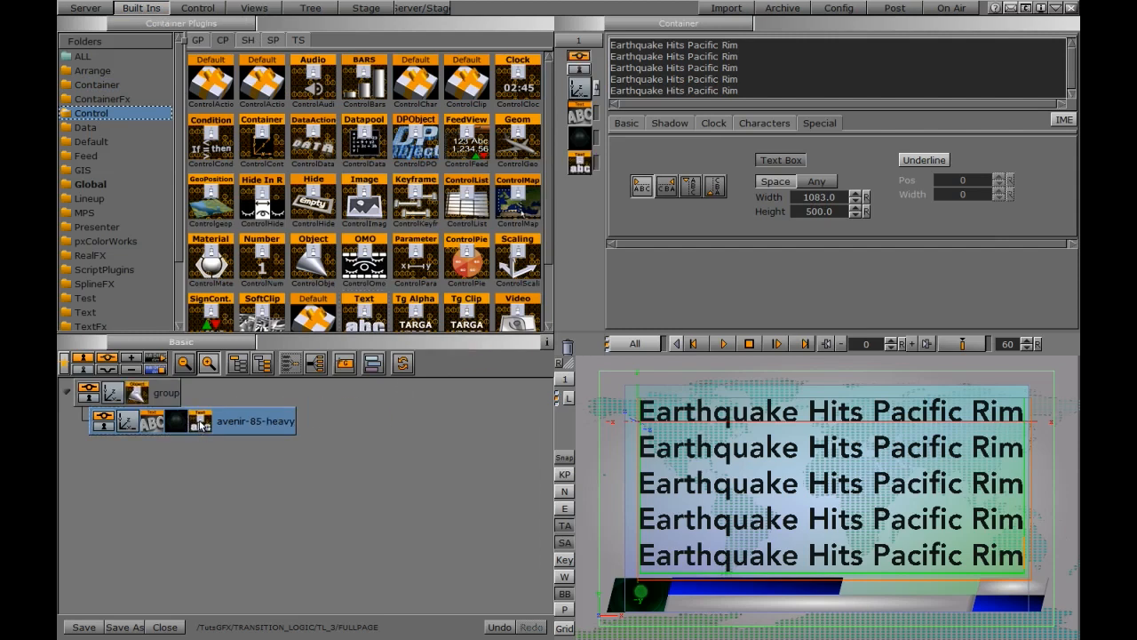
click(200, 424)
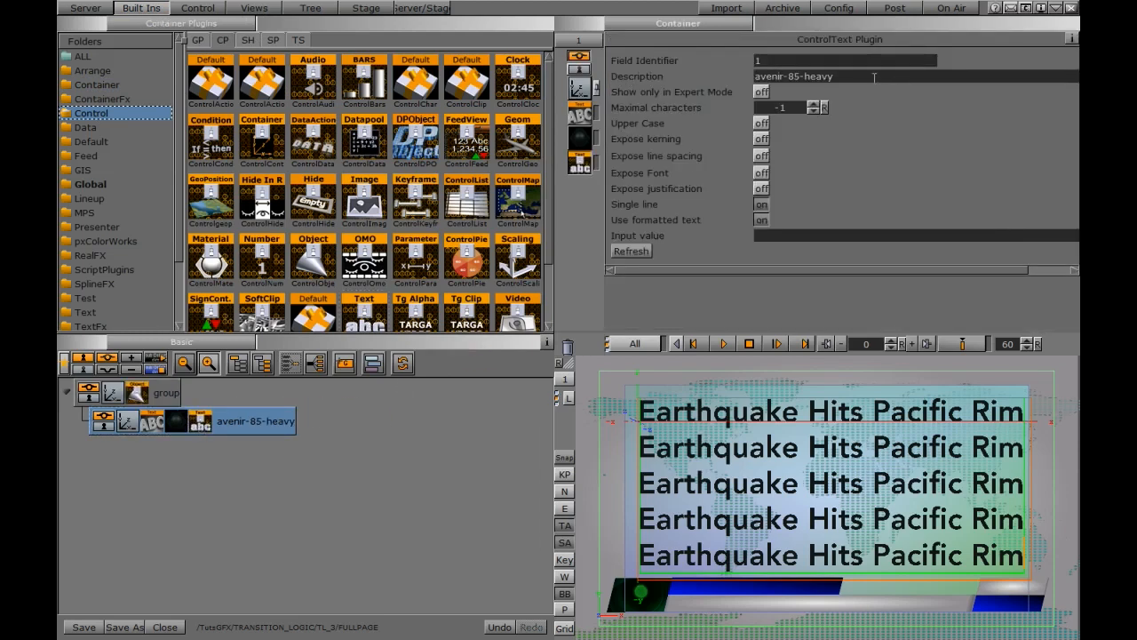
drag(874, 77, 718, 71)
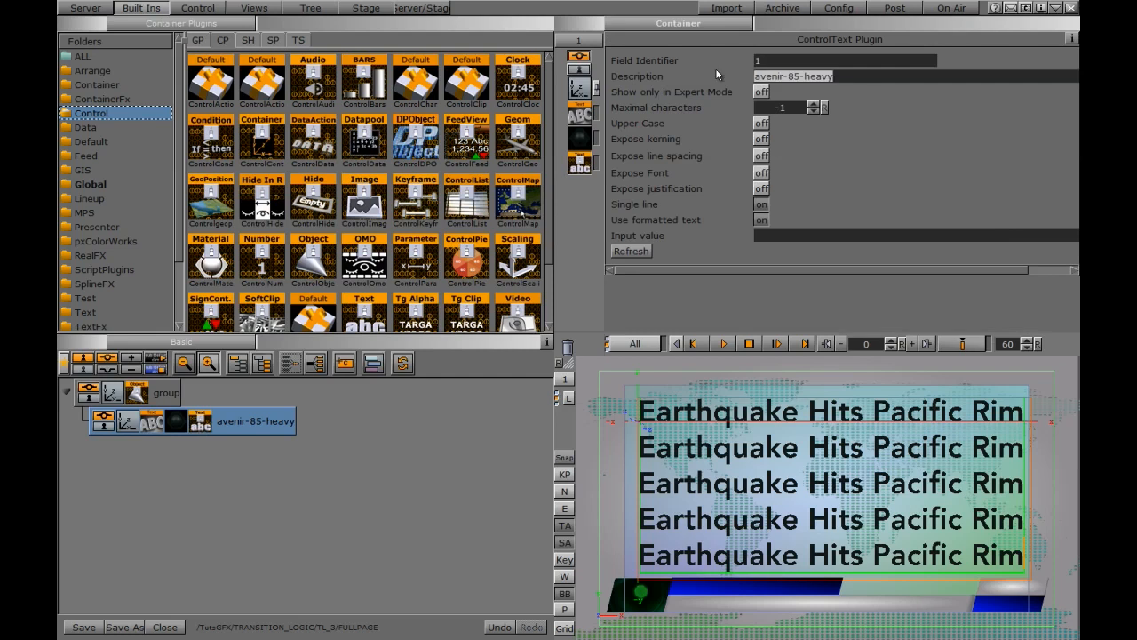
text(full pag)
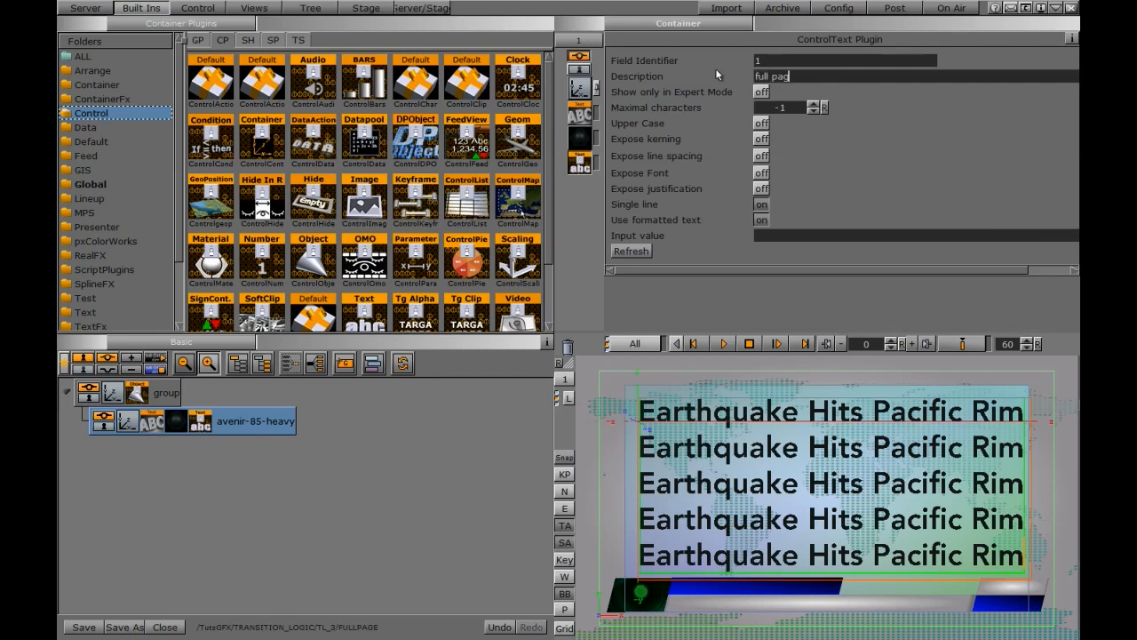
text(e text)
click(127, 422)
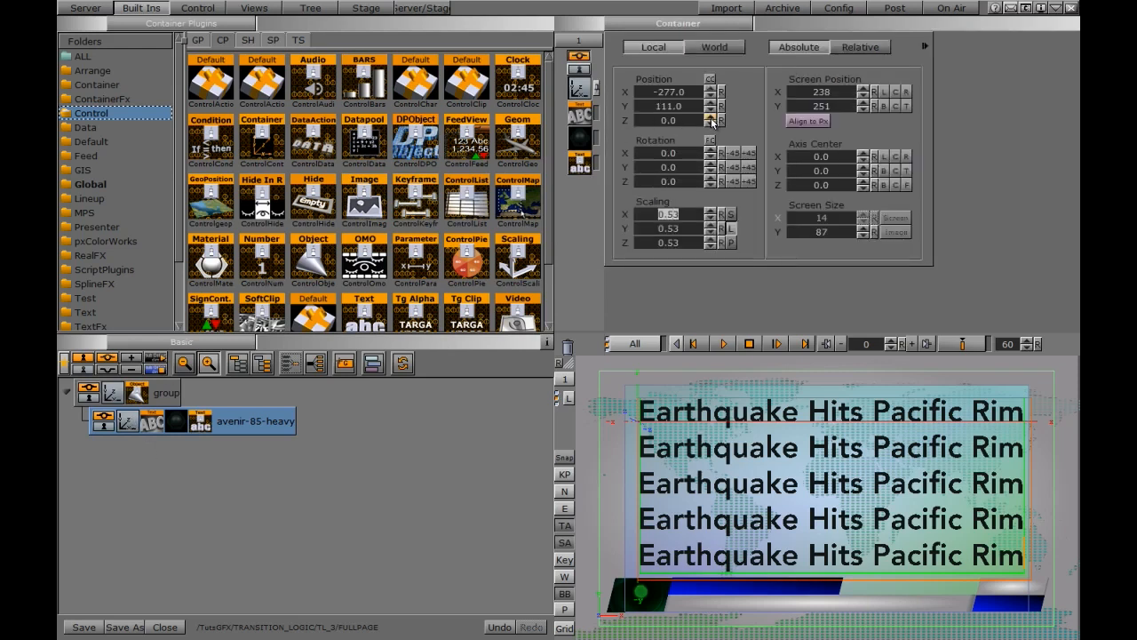
click(710, 118)
Enable transition logic in the group's Control Object plugin with layer identifier BG, state identifier A, and background scene MASTER.
click(134, 393)
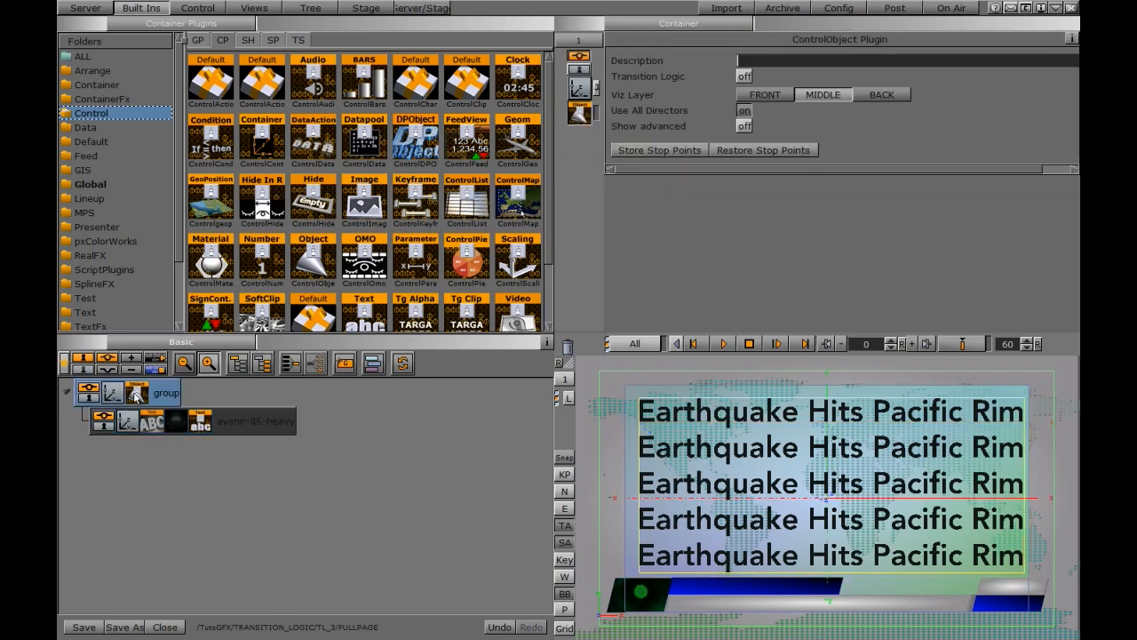
click(743, 77)
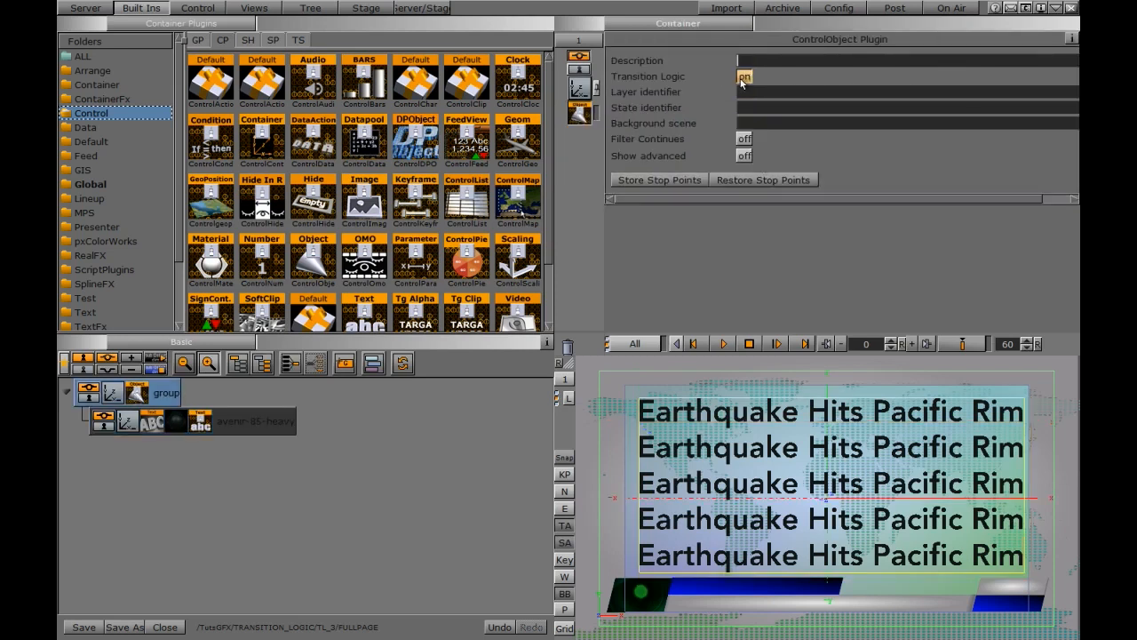
click(752, 122)
text(MASTER)
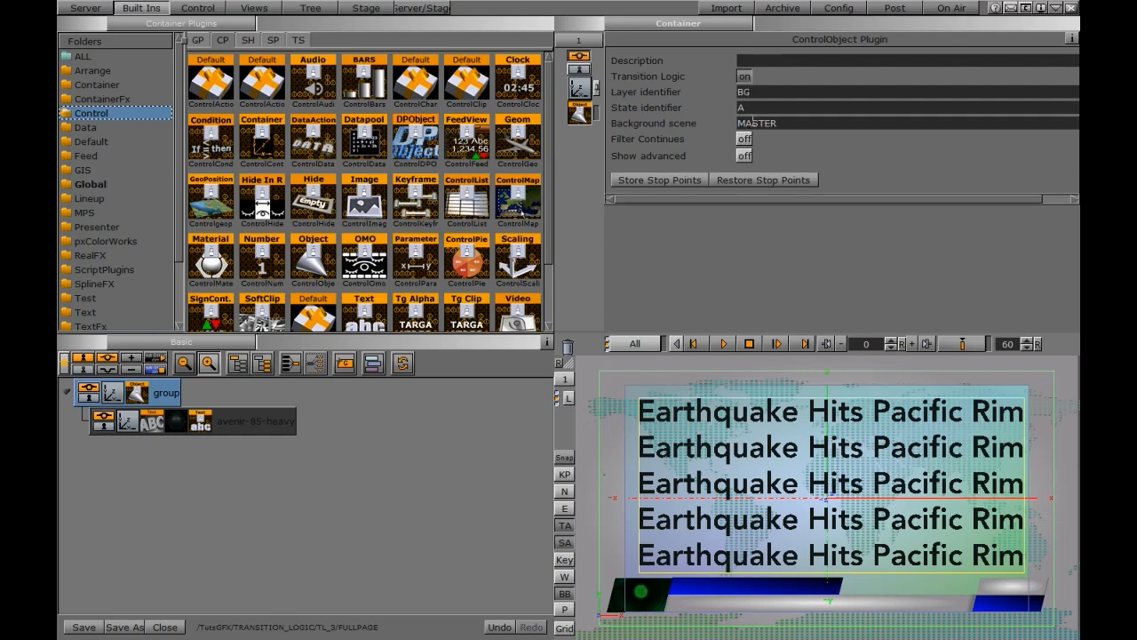
Deactivate the background image in the scene settings and set the background color to blue with B at 234.
click(631, 26)
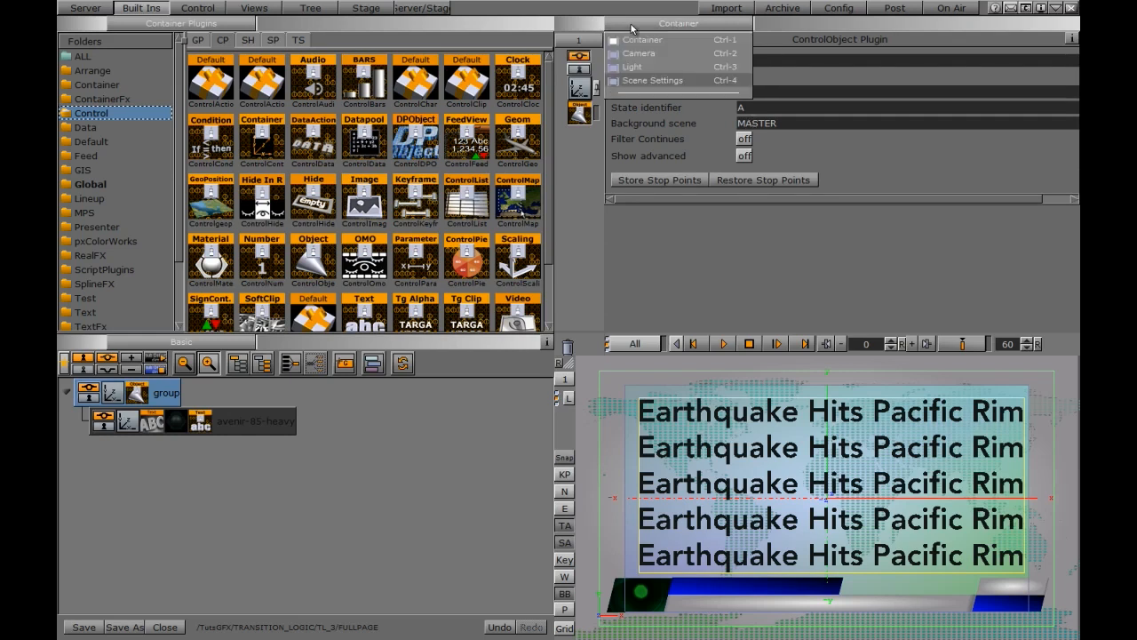
click(646, 81)
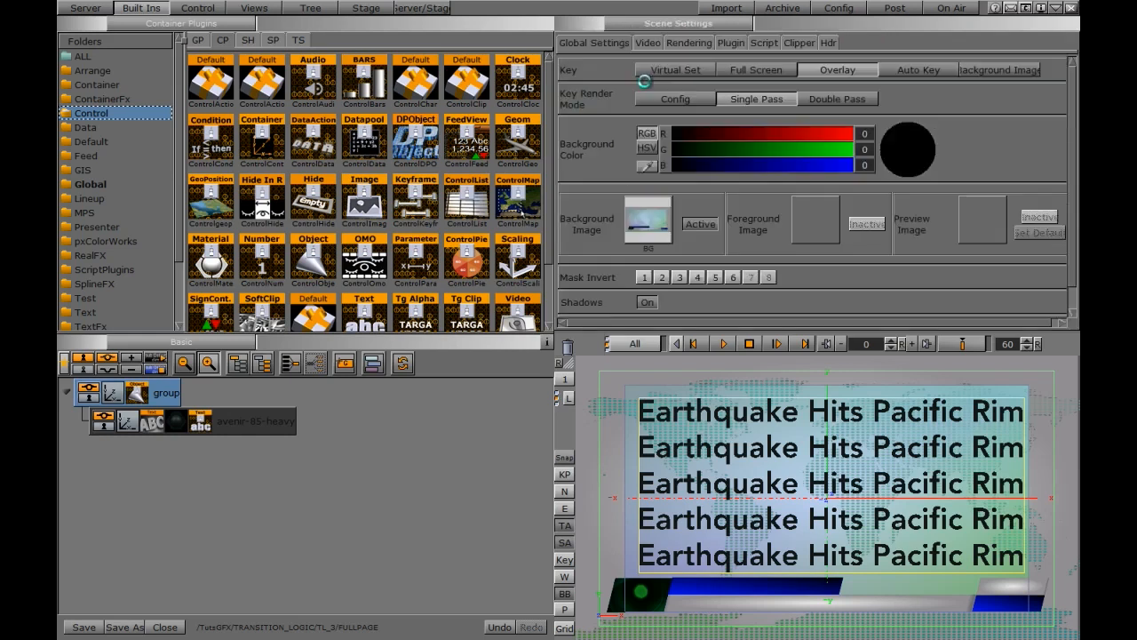
click(699, 225)
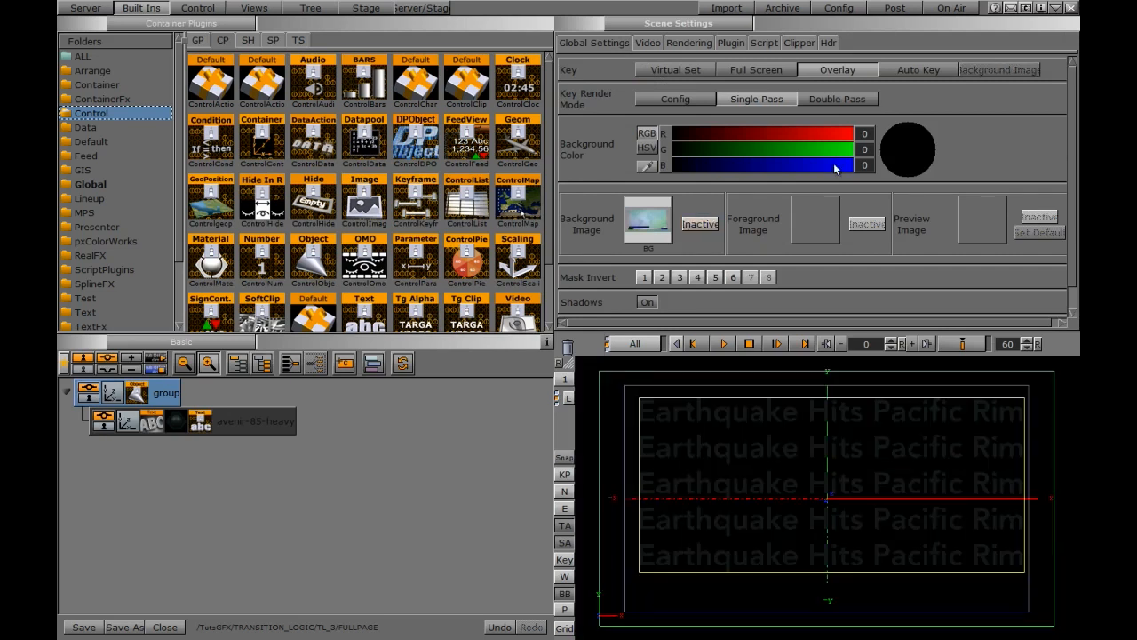
click(837, 166)
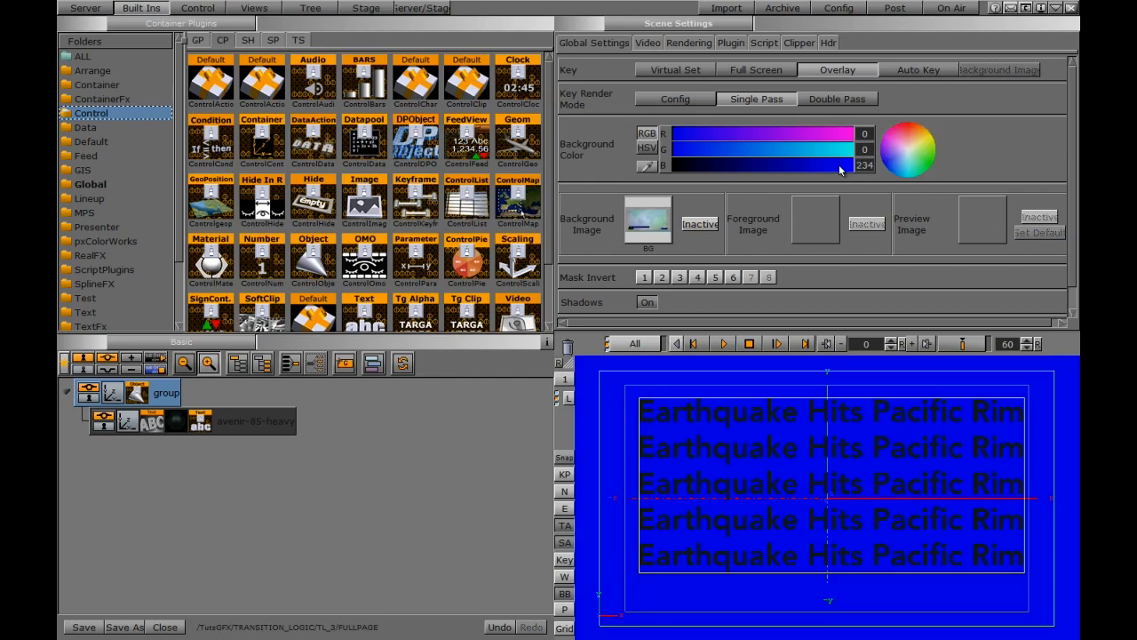
Save the FULLPAGE scene and open the MASTER scene from the TL_3 folder.
click(83, 627)
click(89, 10)
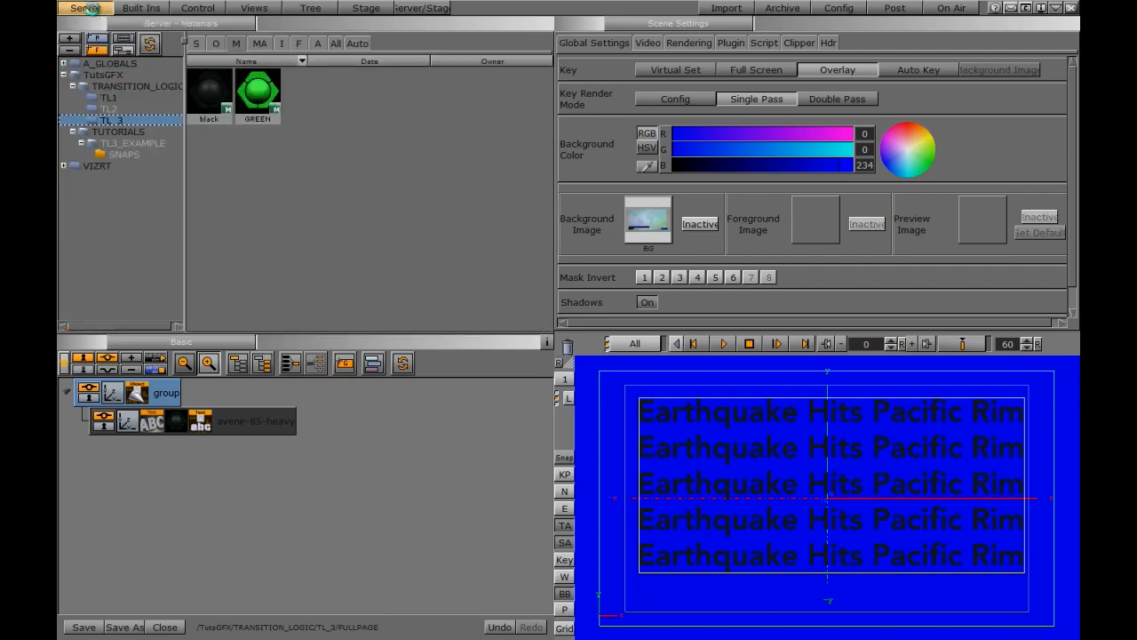
click(198, 43)
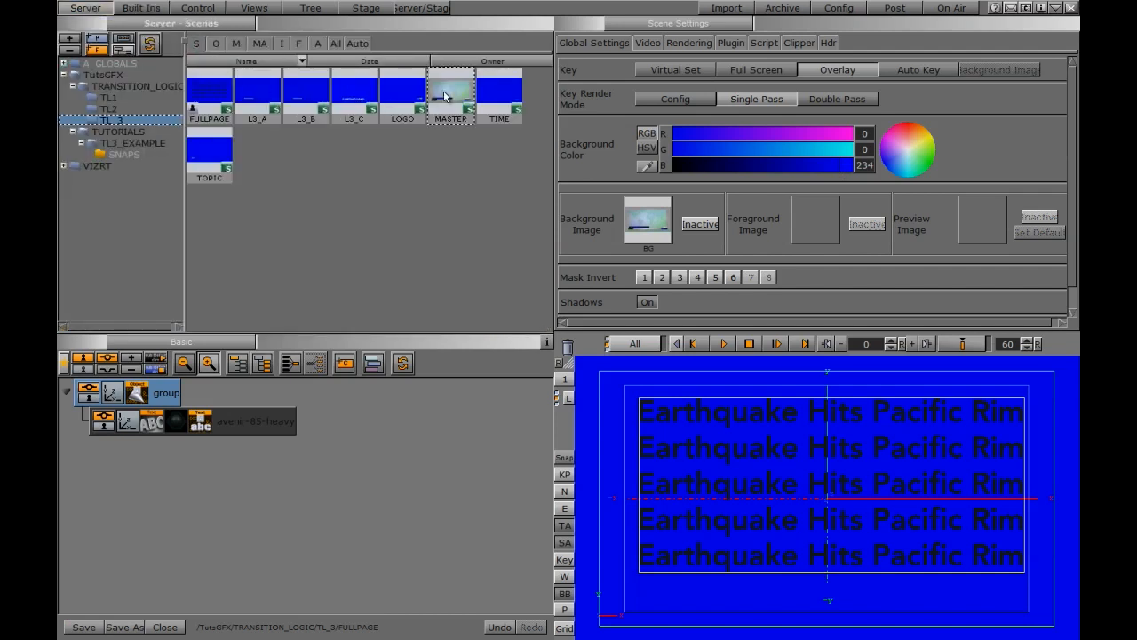
double_click(446, 96)
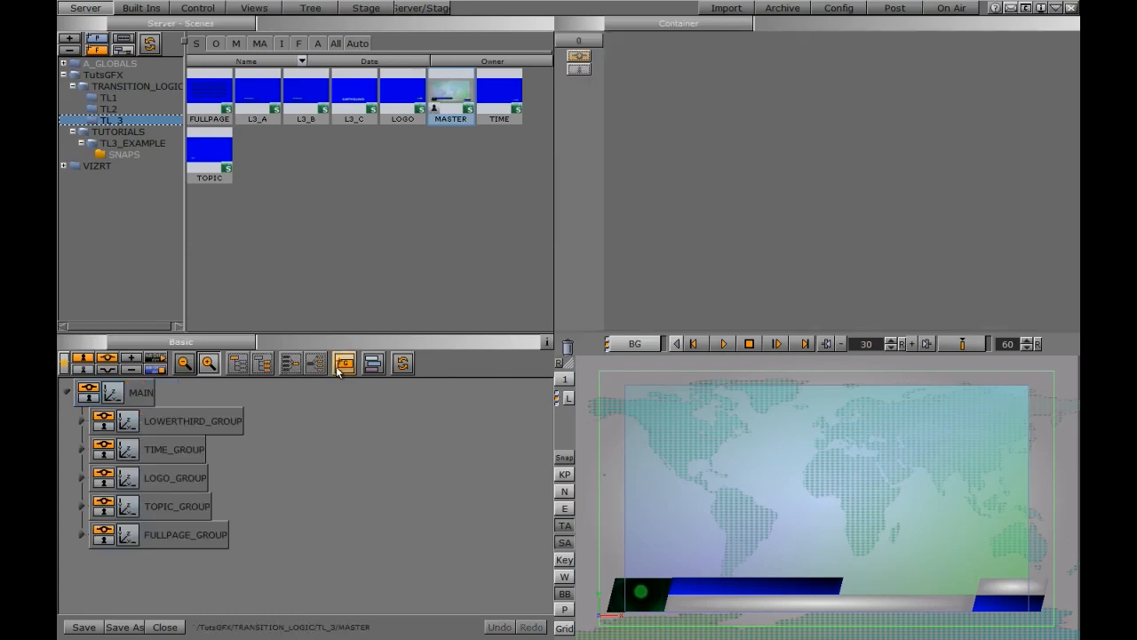
Add a group named OTS_GROUP under MAIN and give it a child group named DESIGN.
drag(345, 363, 160, 569)
double_click(157, 565)
text(o)
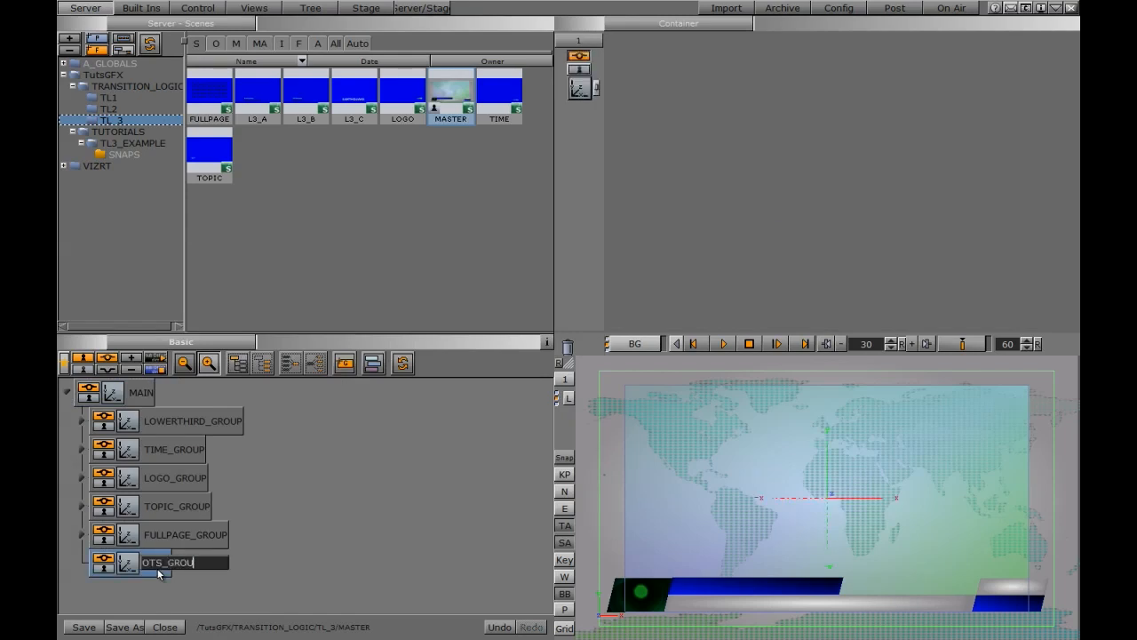
key(Return)
drag(345, 363, 189, 563)
double_click(169, 593)
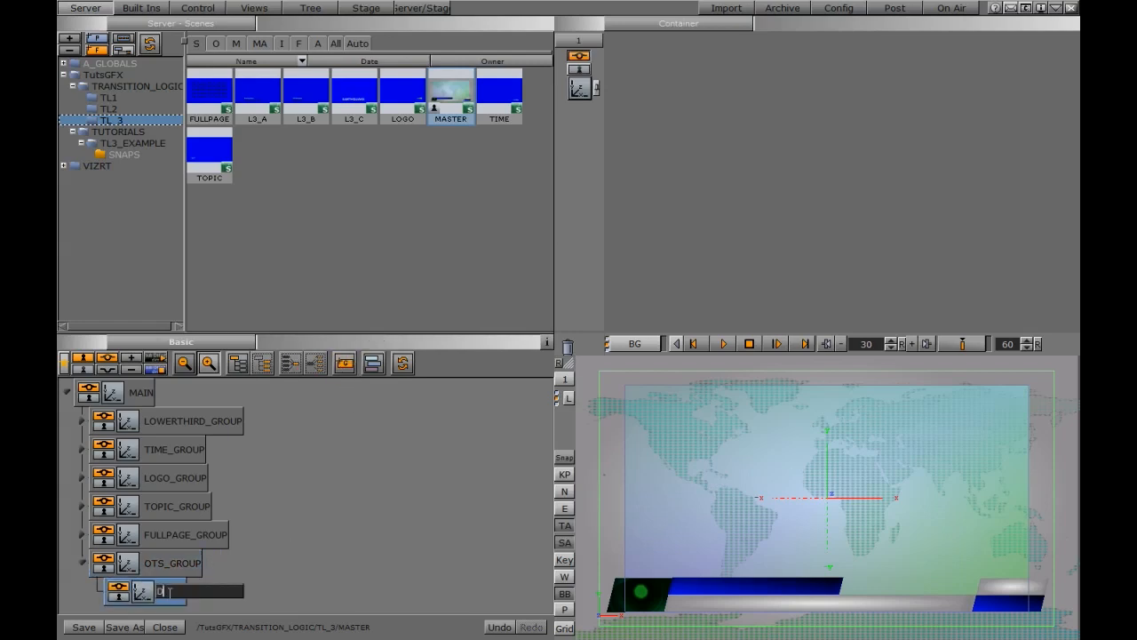
key(Return)
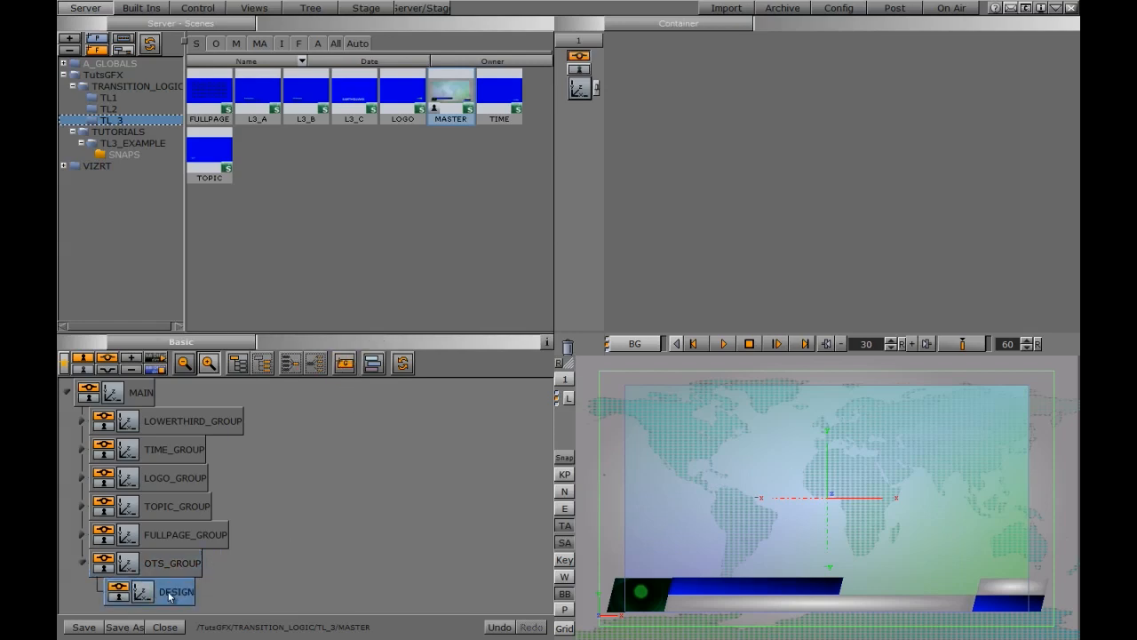
Add a rectangle to DESIGN, scaled to 2.24 and positioned at X 252, Y 52, with the BLUE image as texture.
click(142, 8)
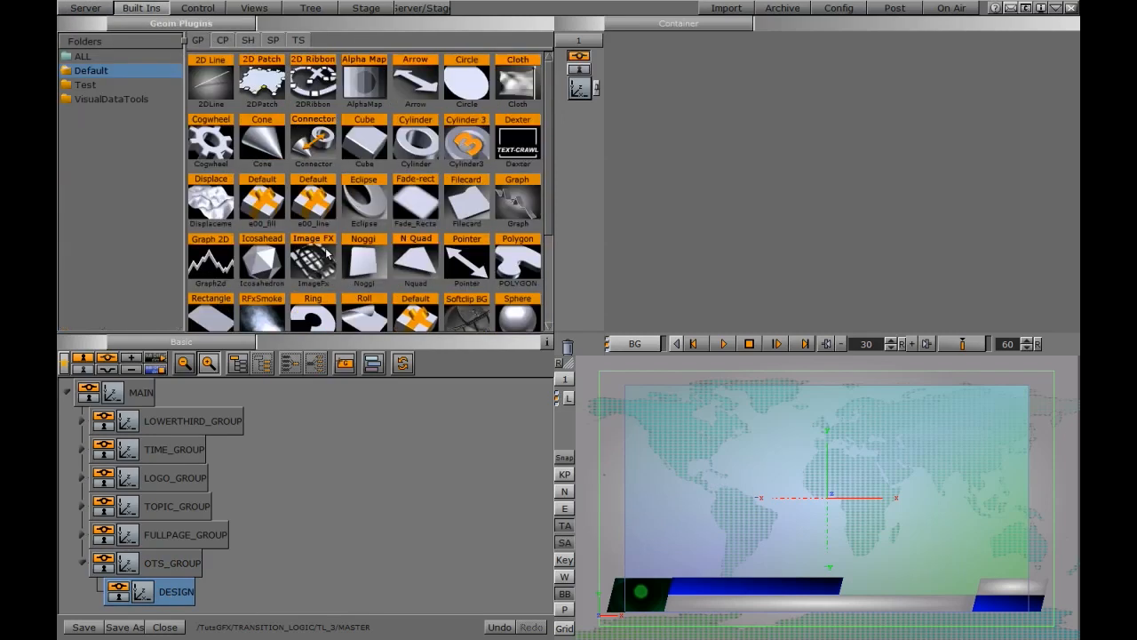
drag(204, 315, 267, 594)
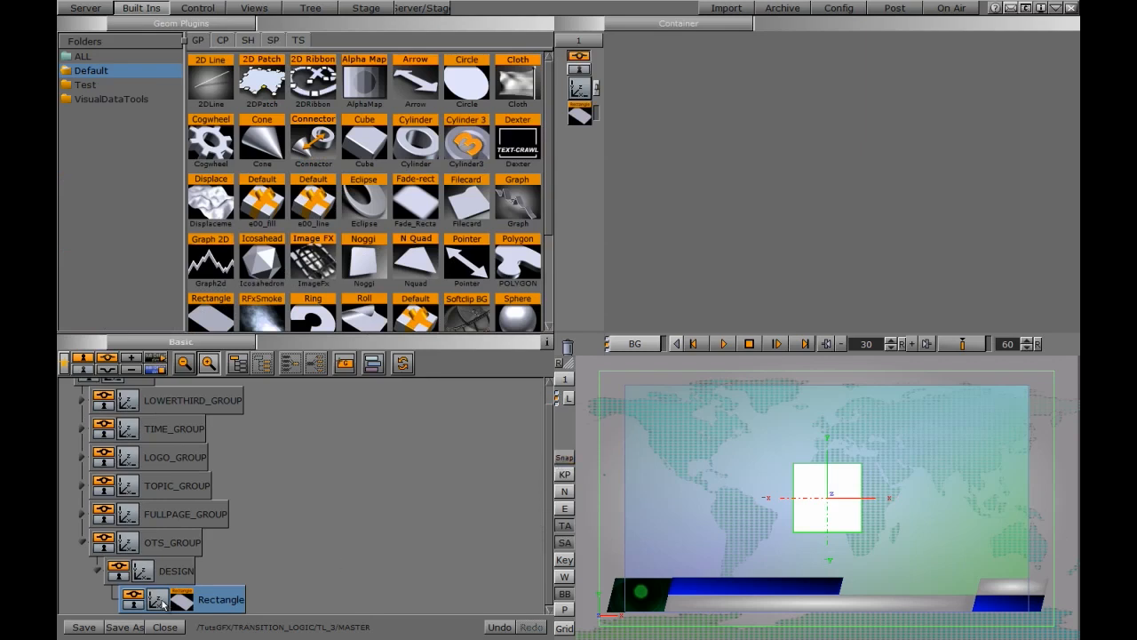
click(165, 602)
drag(659, 213, 743, 213)
drag(664, 93, 696, 106)
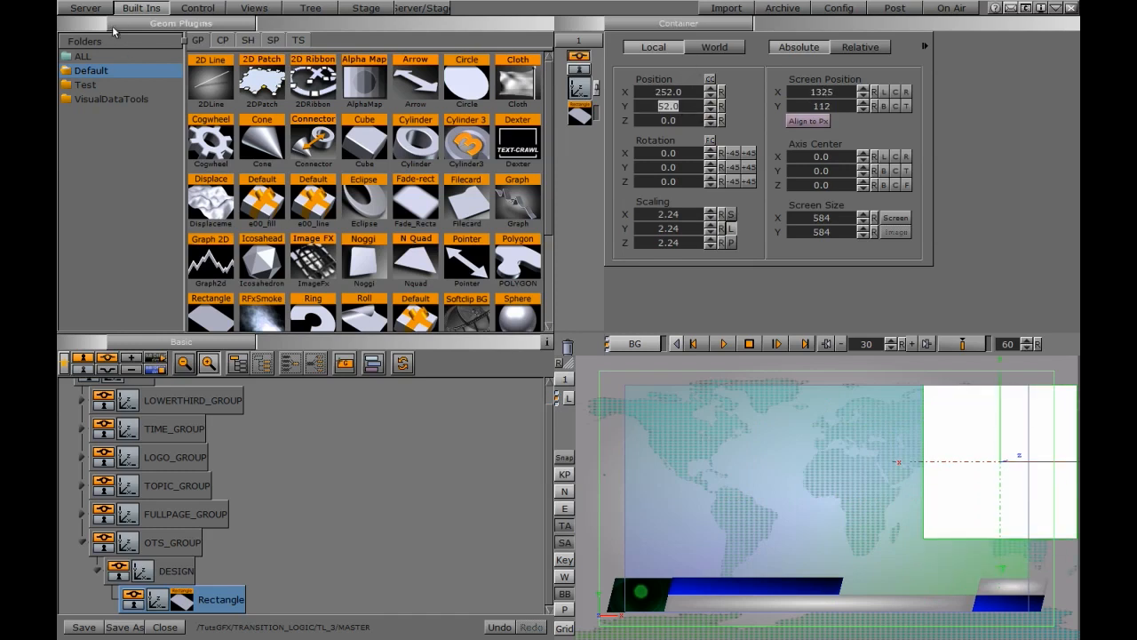
click(95, 13)
drag(315, 99, 188, 593)
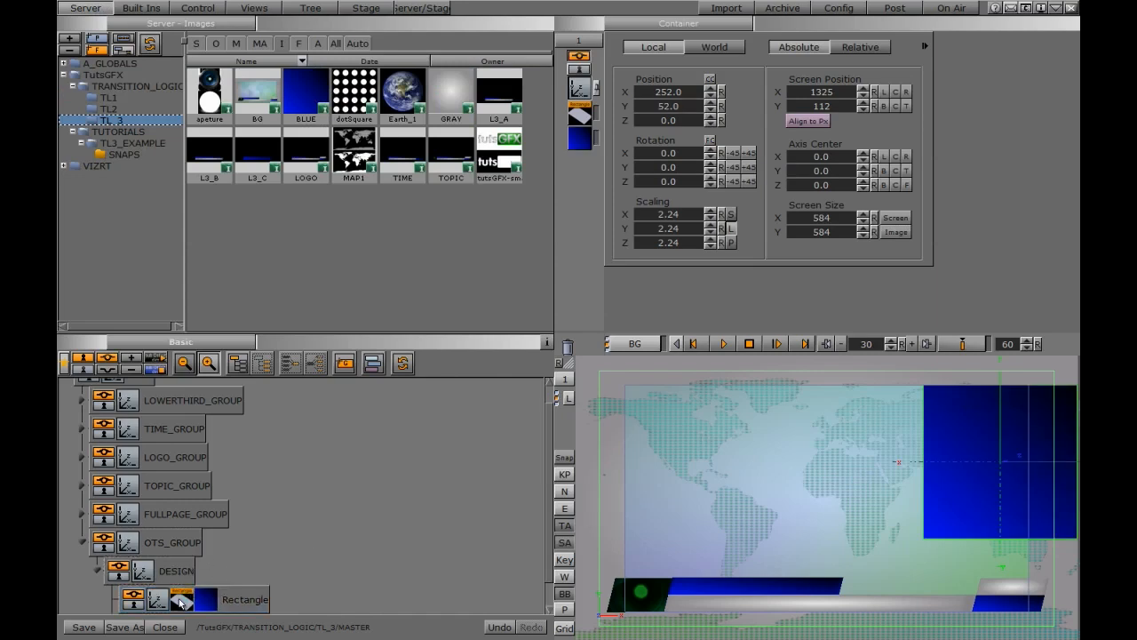
Duplicate the rectangle as a panel textured with GRAY and scaled to 2.04, and set the blue rectangle's Z position to -1.
scroll(317, 549, down, 1)
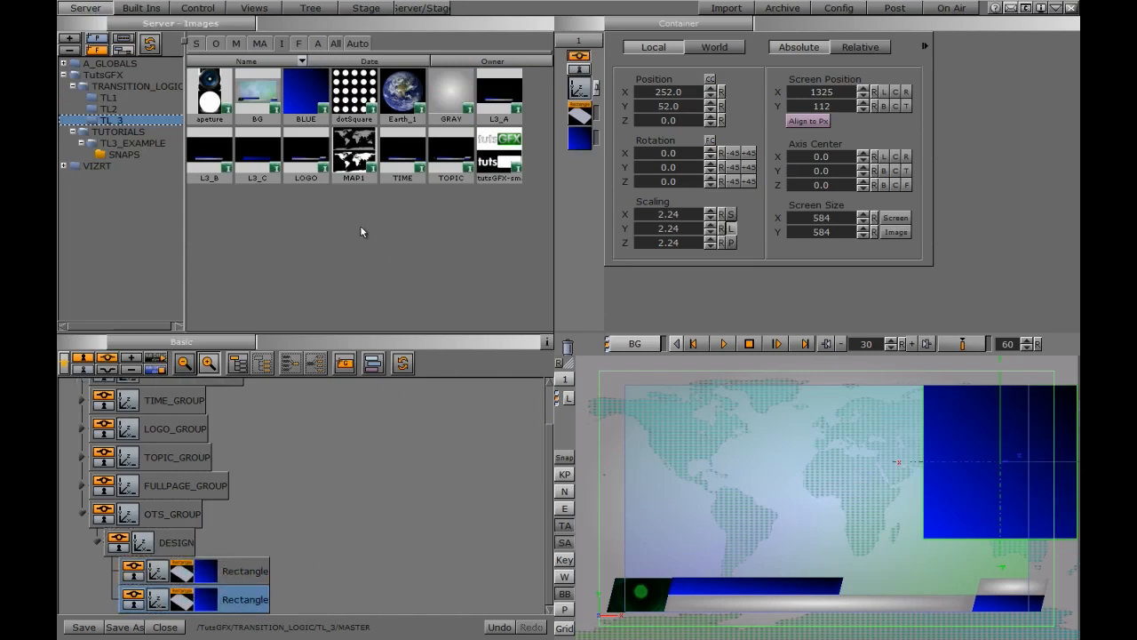
drag(444, 111, 208, 572)
drag(673, 213, 654, 213)
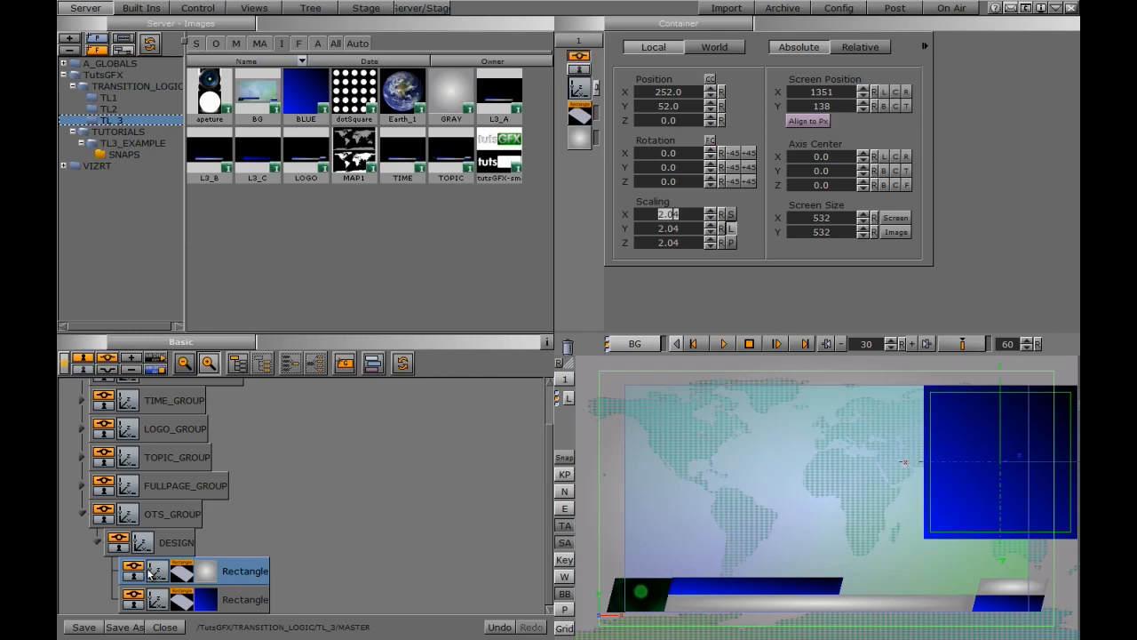
click(158, 603)
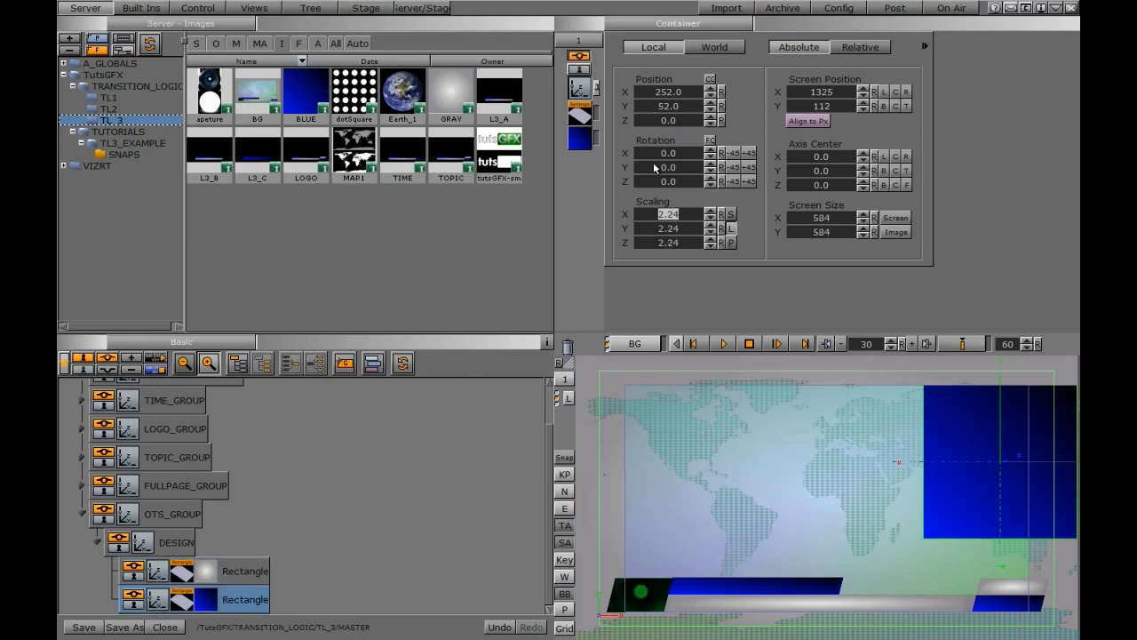
click(709, 124)
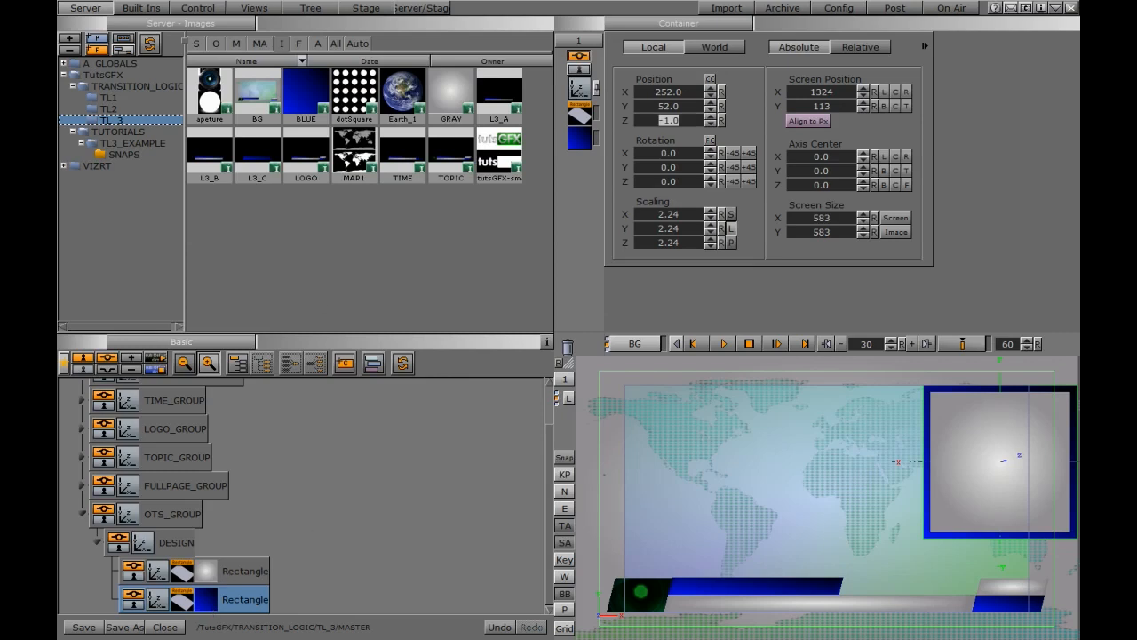
Add a Noggi geometry to the DESIGN group with a width of 250 and a height of 57.7.
click(148, 7)
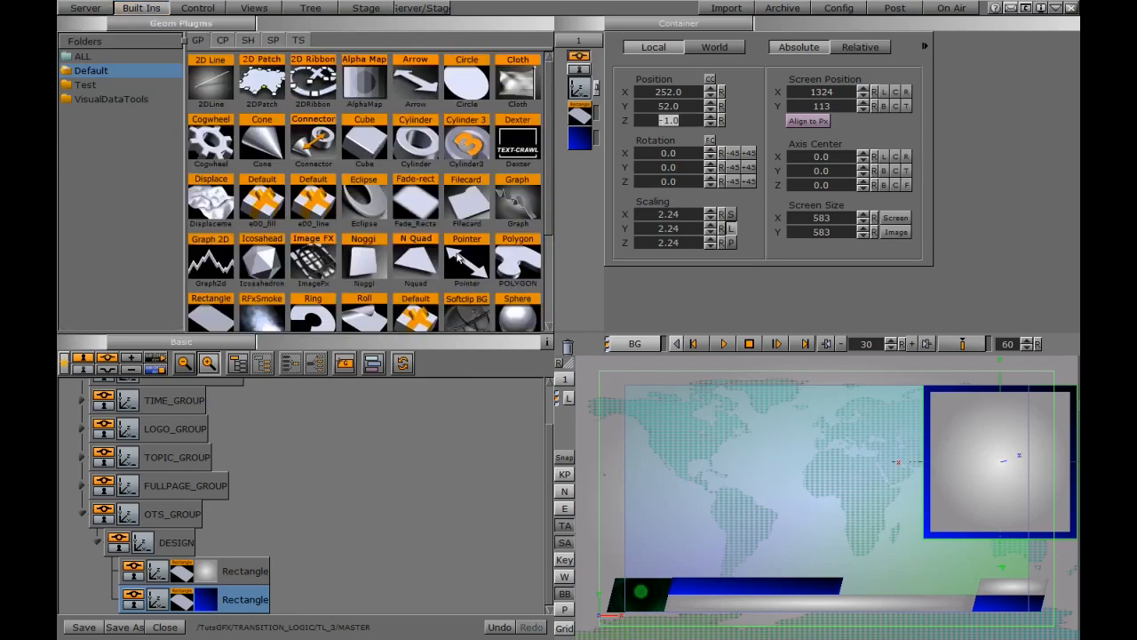
drag(378, 267, 227, 545)
click(182, 571)
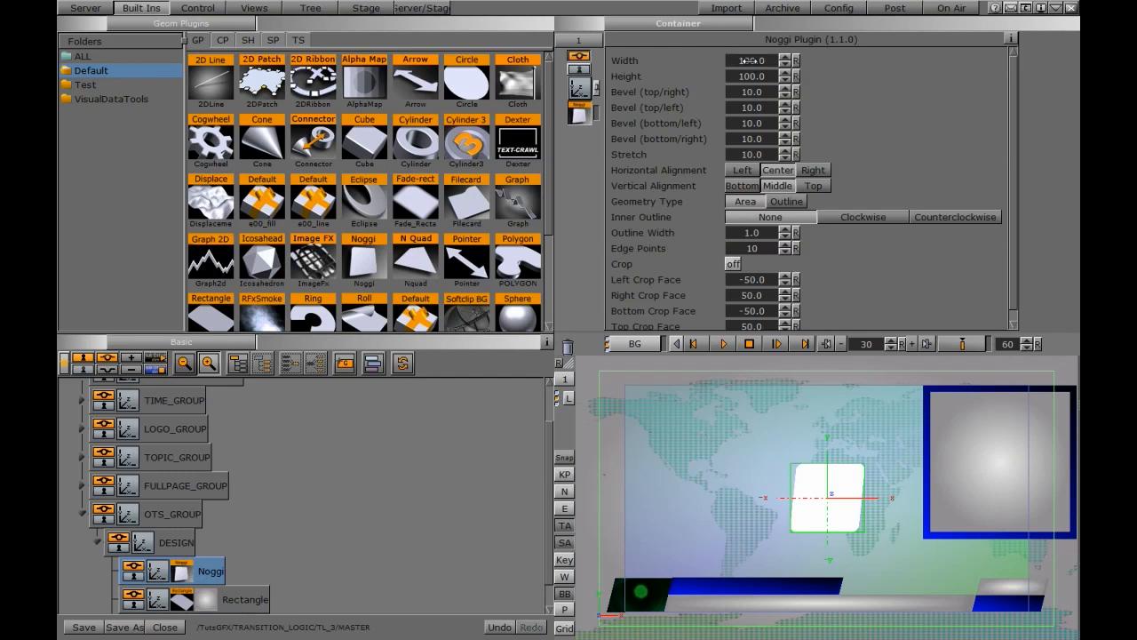
text(300)
key(Return)
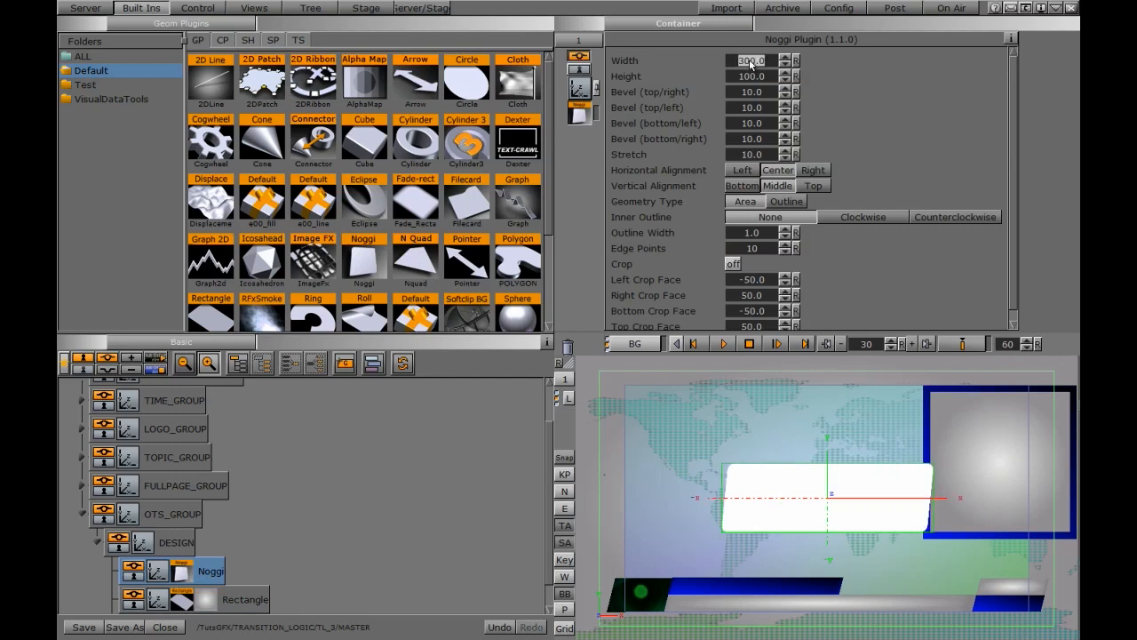
text(250)
key(Return)
click(751, 77)
text(50)
key(Return)
drag(747, 78, 629, 85)
Set the Noggi's four corner bevels to 0 and its stretch to -25.
drag(758, 109, 631, 101)
drag(749, 127, 695, 151)
click(749, 157)
key(BackSpace)
text(-25)
key(Return)
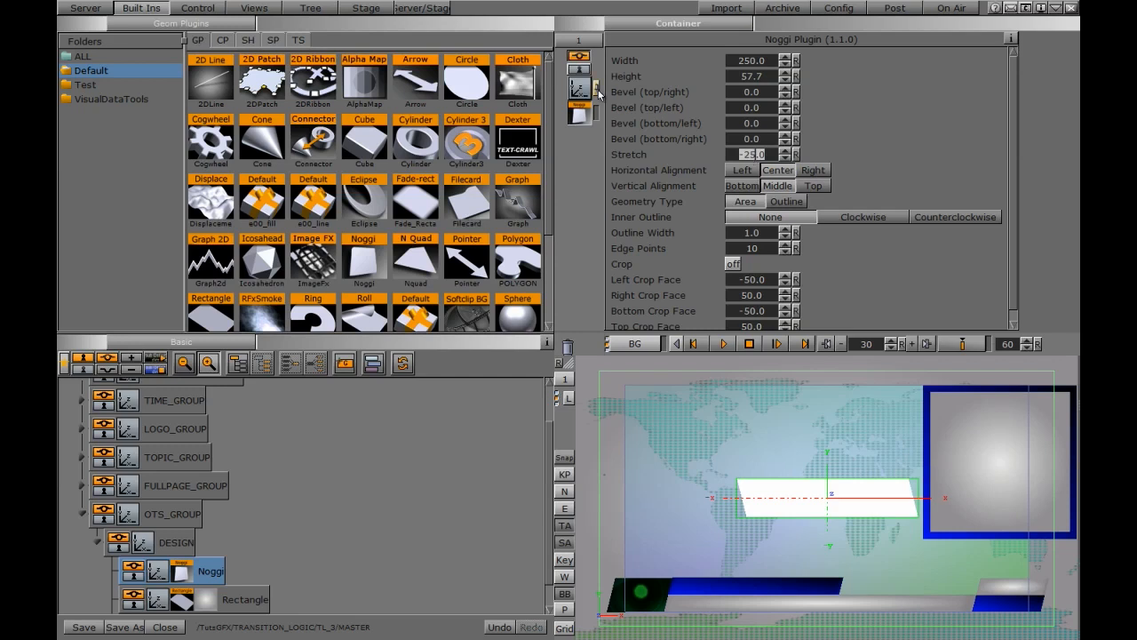
Position the Noggi at X 215, Y -81, just below the framed panel.
click(578, 87)
drag(662, 109, 593, 137)
drag(639, 93, 792, 94)
Texture the Noggi with the BLUE image and set its texture mapping to Vertex.
click(86, 8)
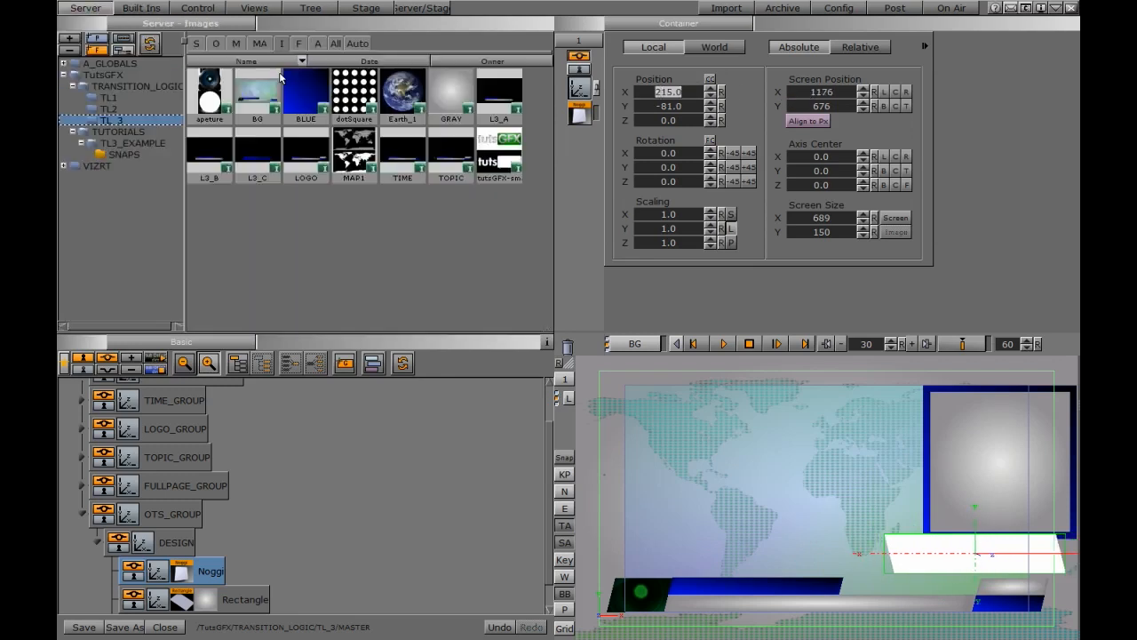
drag(302, 89, 202, 574)
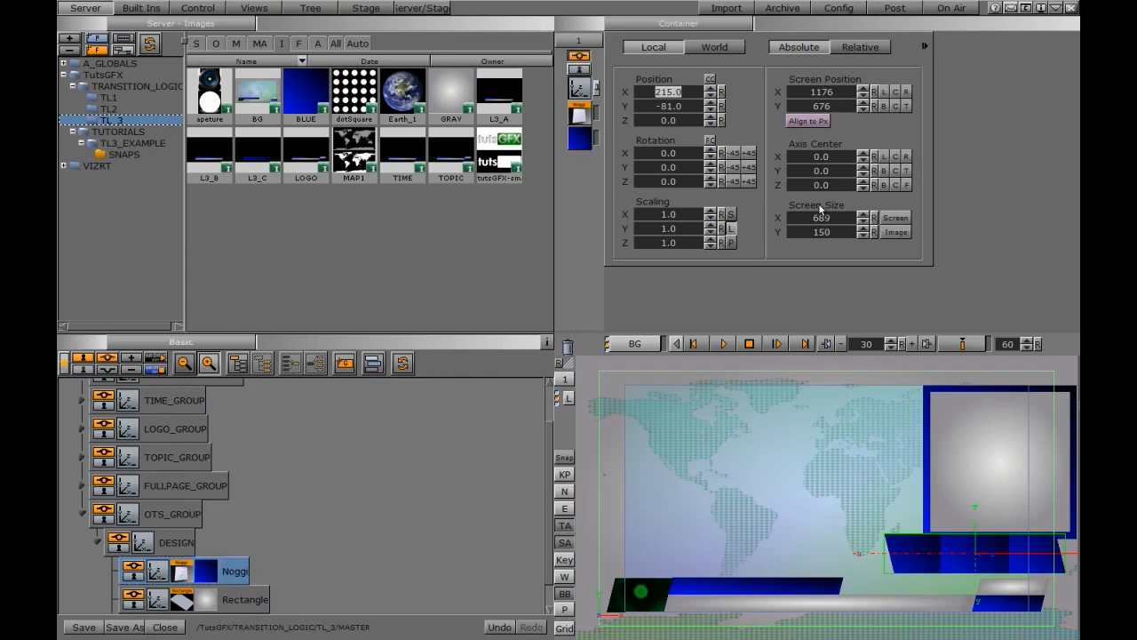
click(703, 131)
click(707, 149)
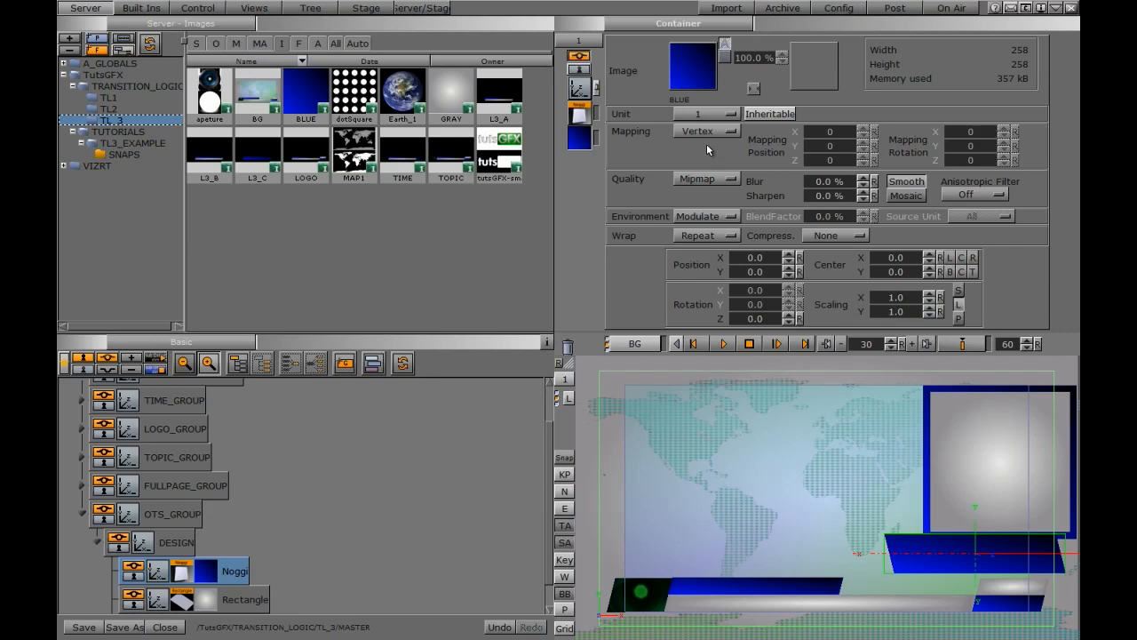
Animate the Noggi's position with a keyframe at frame 30 and one at frame 0 with X at 505.
click(157, 572)
click(859, 345)
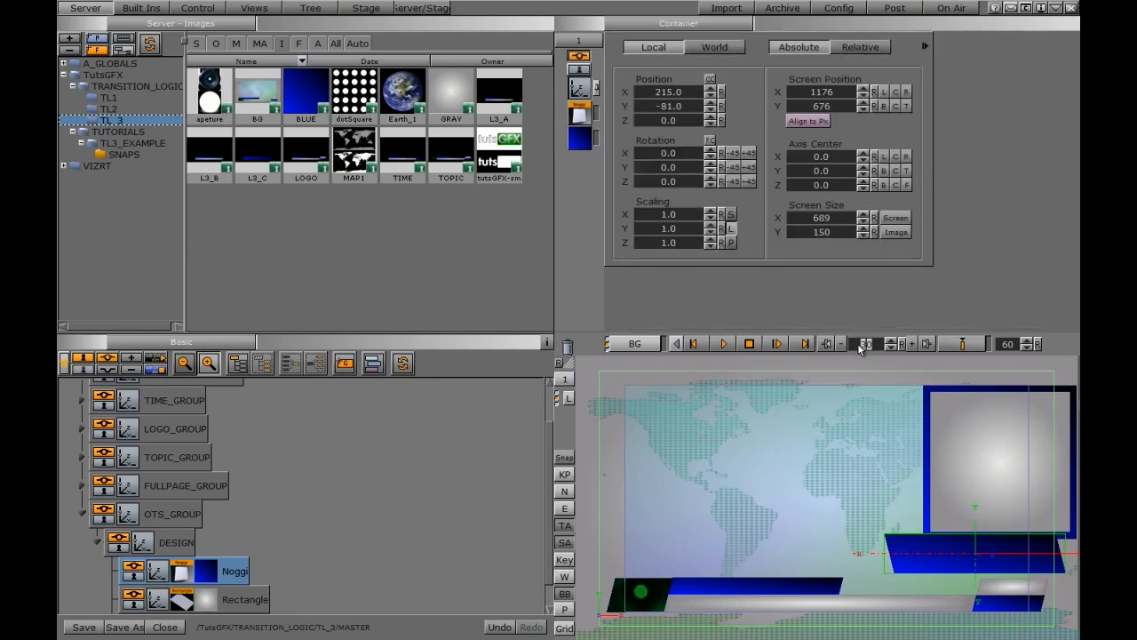
click(950, 346)
click(906, 346)
click(902, 345)
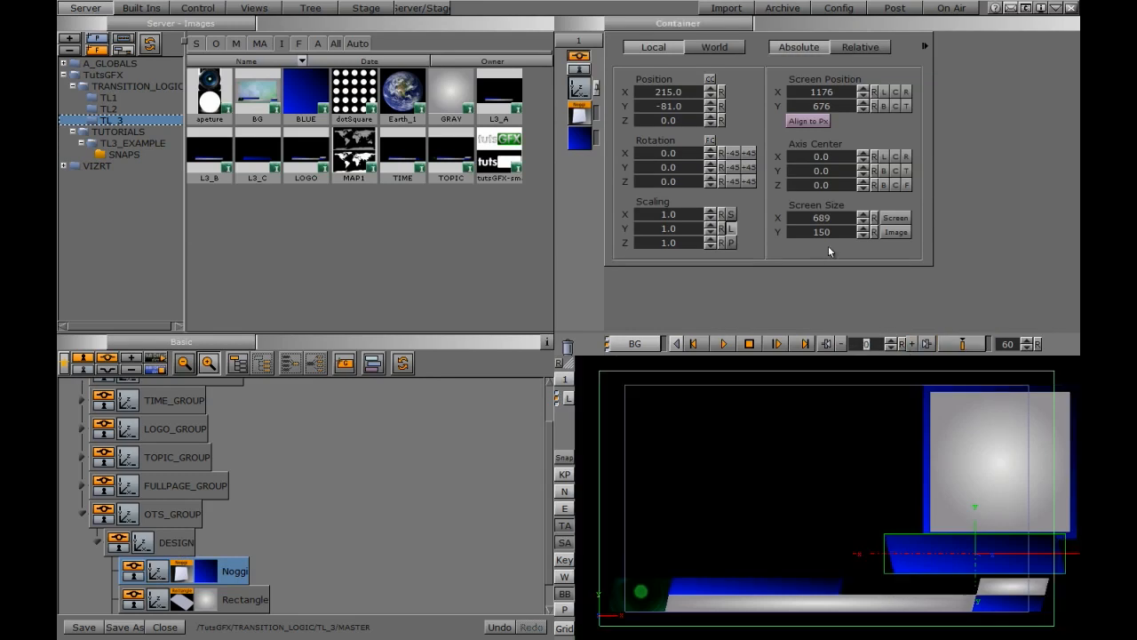
drag(651, 99, 853, 112)
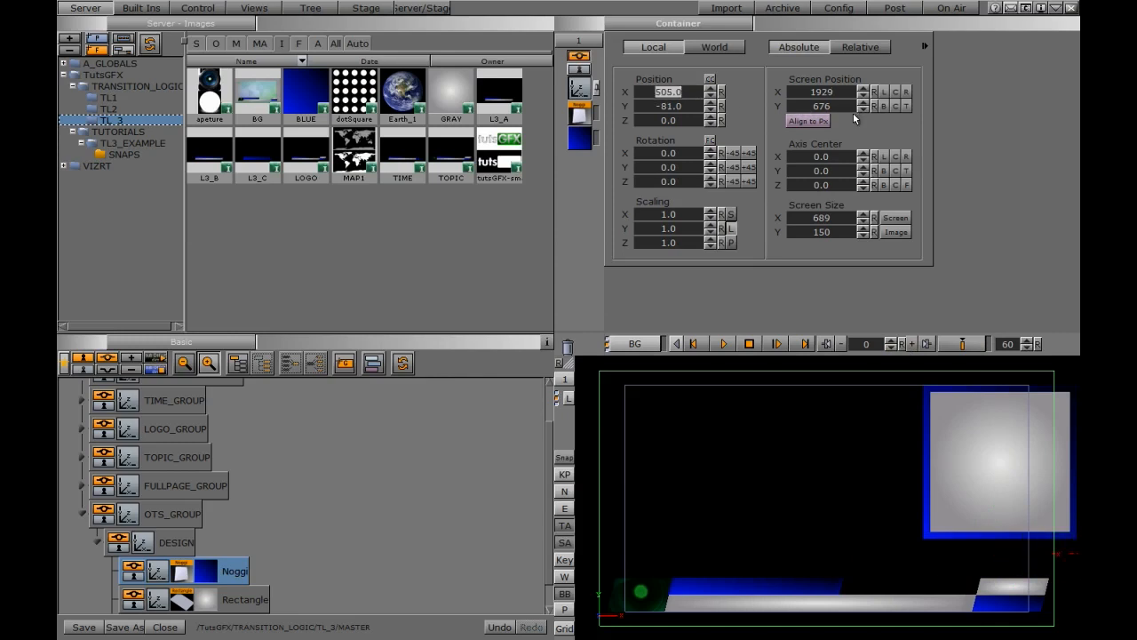
click(964, 346)
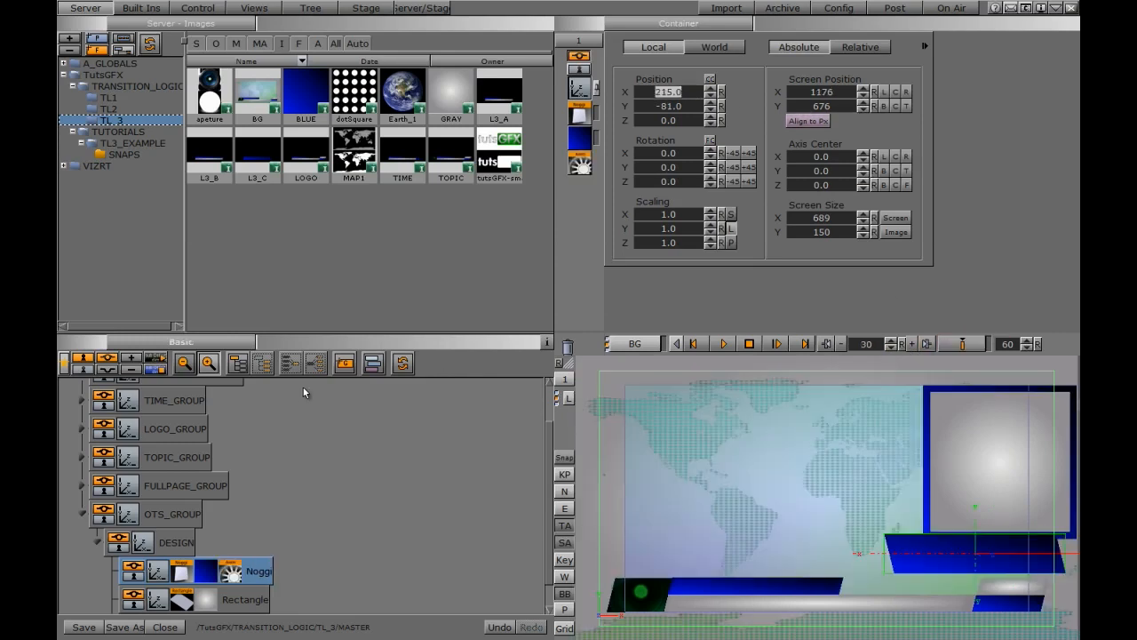
Animate the gray rectangle's position from X 479 at frame 0 to its current place at frame 30.
scroll(539, 518, down, 1)
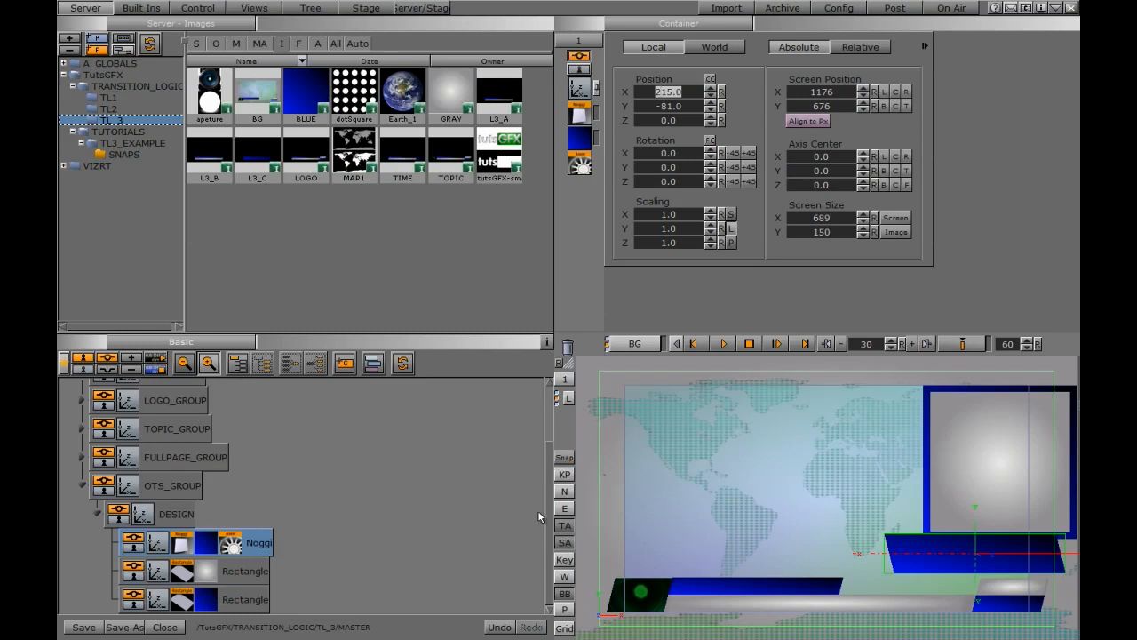
click(162, 577)
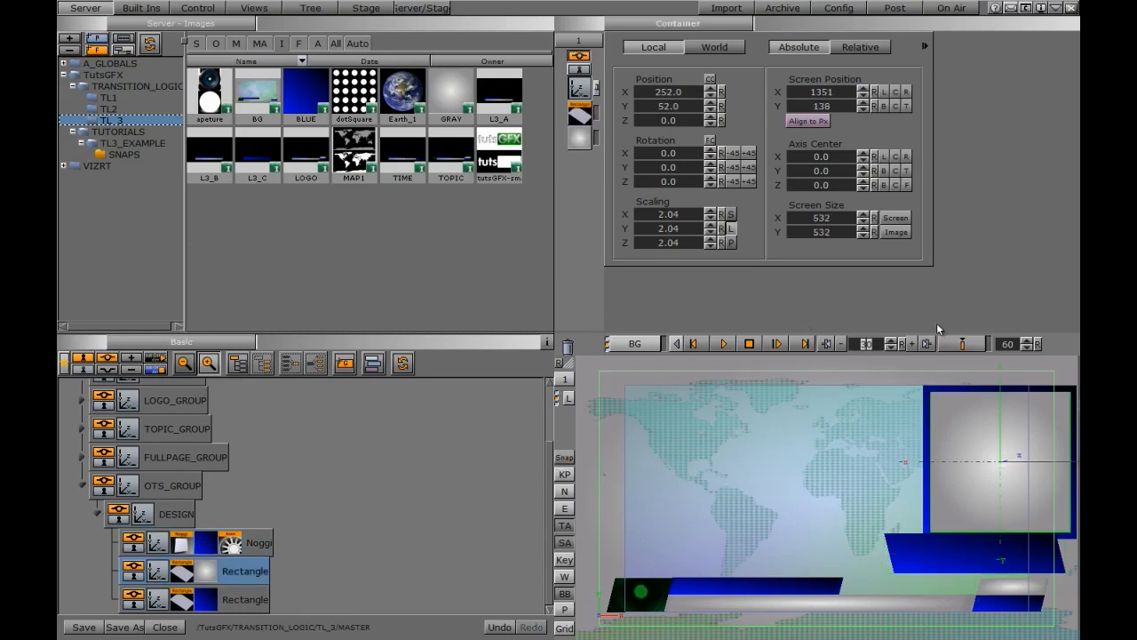
click(902, 344)
drag(636, 93, 804, 115)
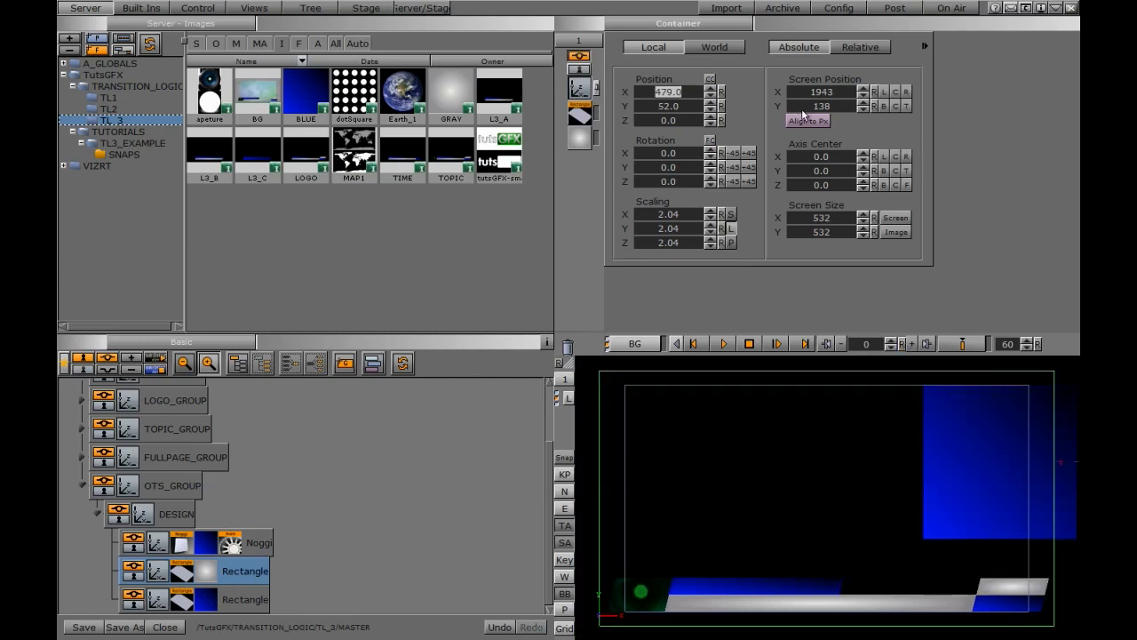
click(949, 347)
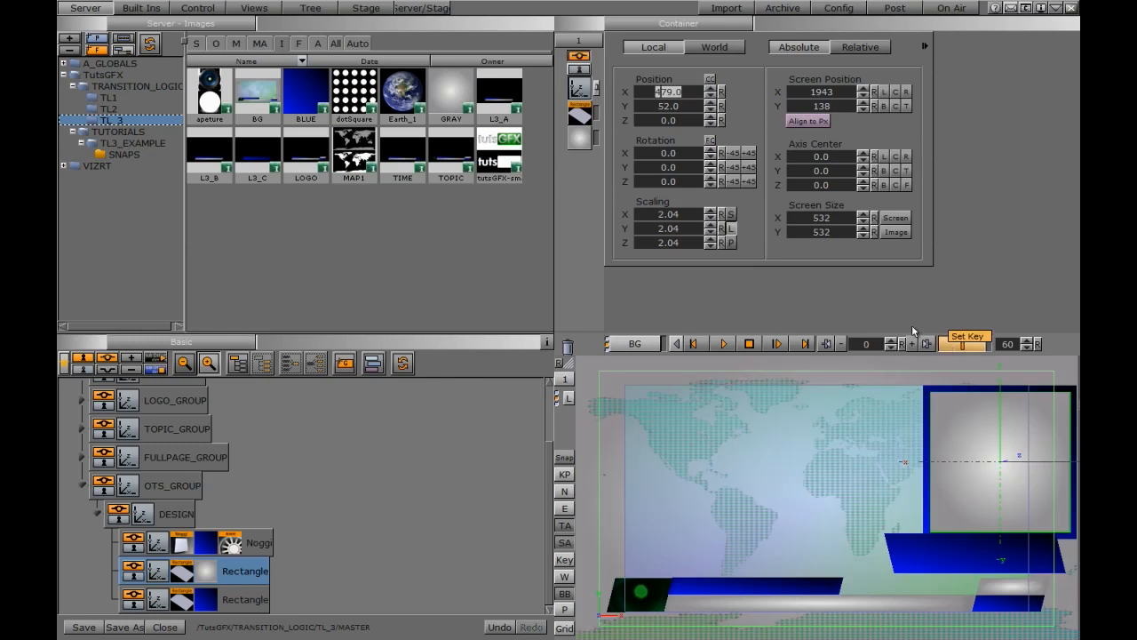
Animate the blue rectangle's X position with keyframes so it slides in from off screen by frame 30.
click(159, 602)
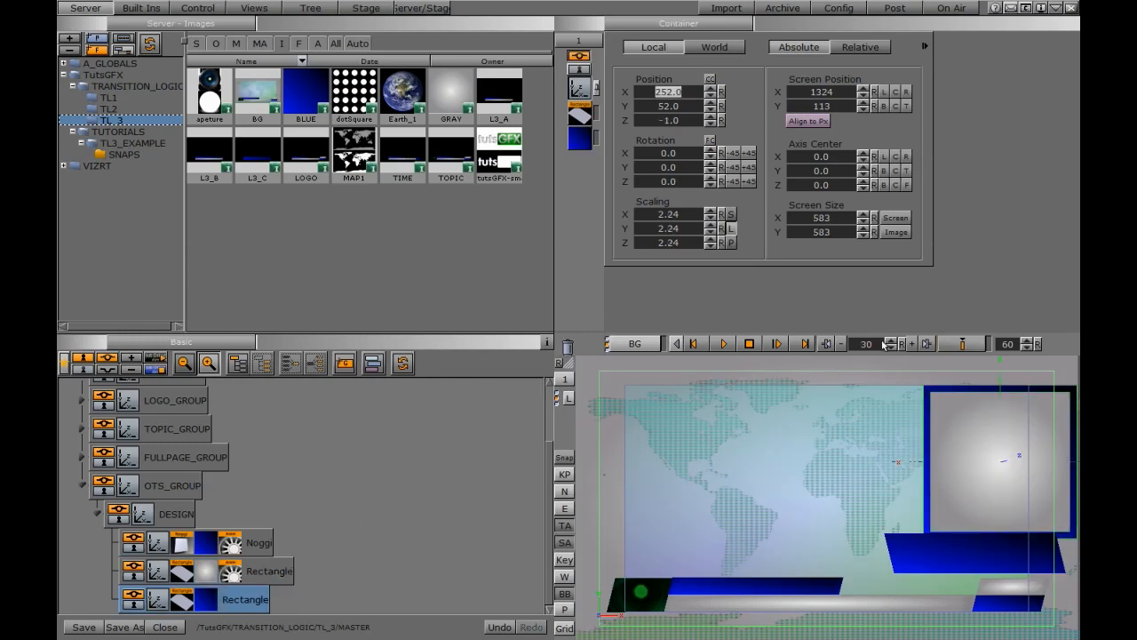
click(955, 349)
drag(645, 92, 821, 117)
click(963, 344)
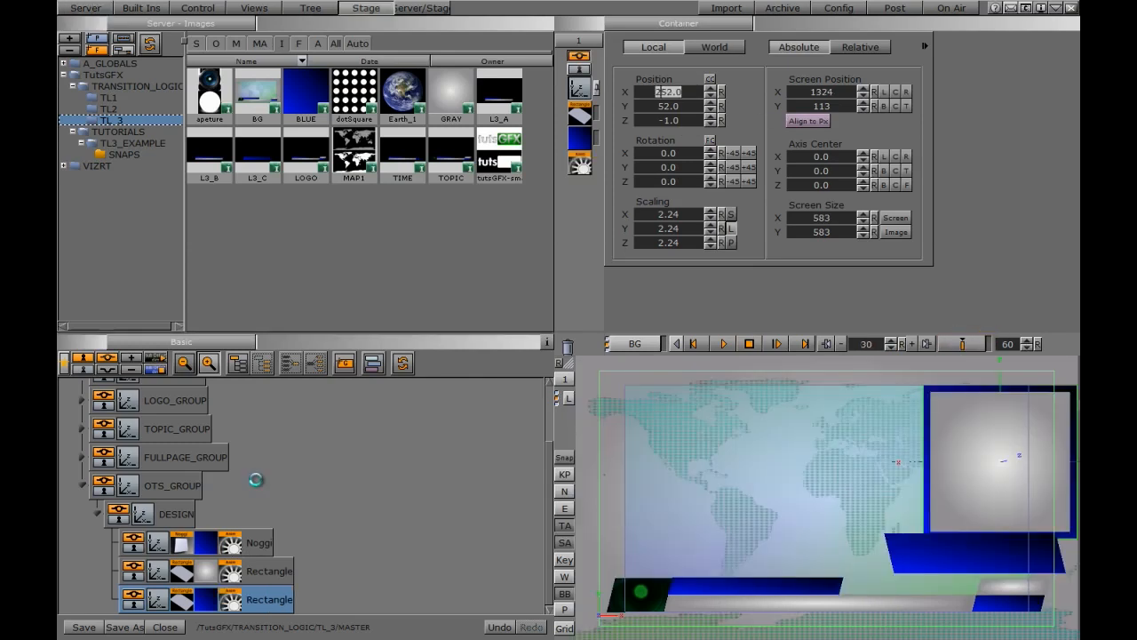
Add a new director below the FULLPAGE_GROUP directors on the stage and rename it OTS.
click(230, 546)
scroll(212, 194, down, 3)
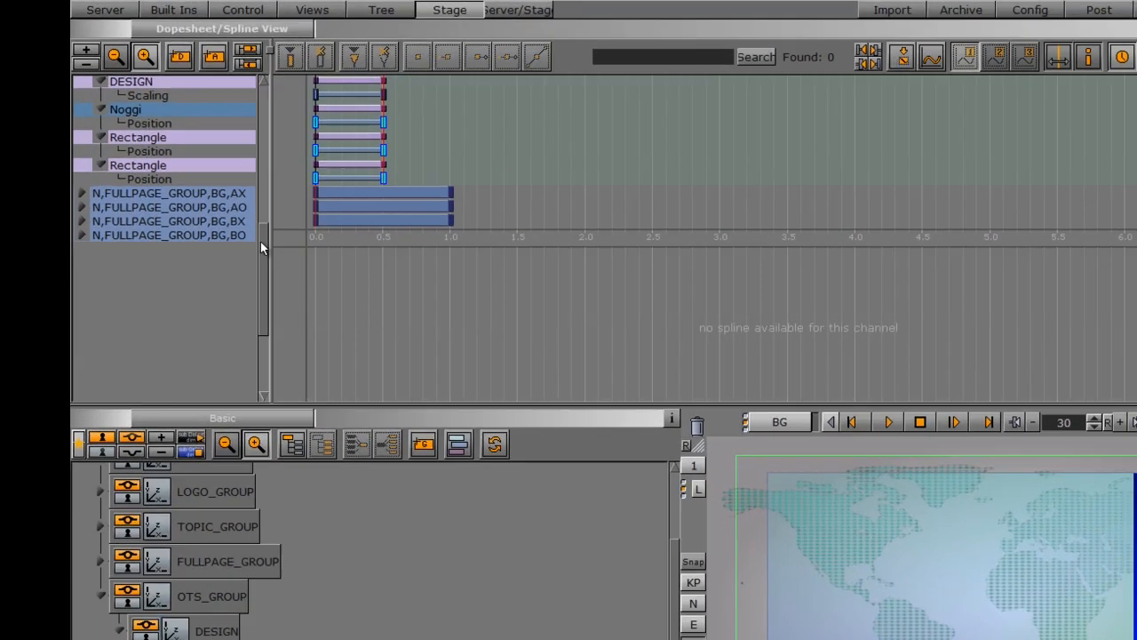
drag(260, 242, 264, 229)
drag(328, 292, 328, 288)
drag(228, 73, 152, 403)
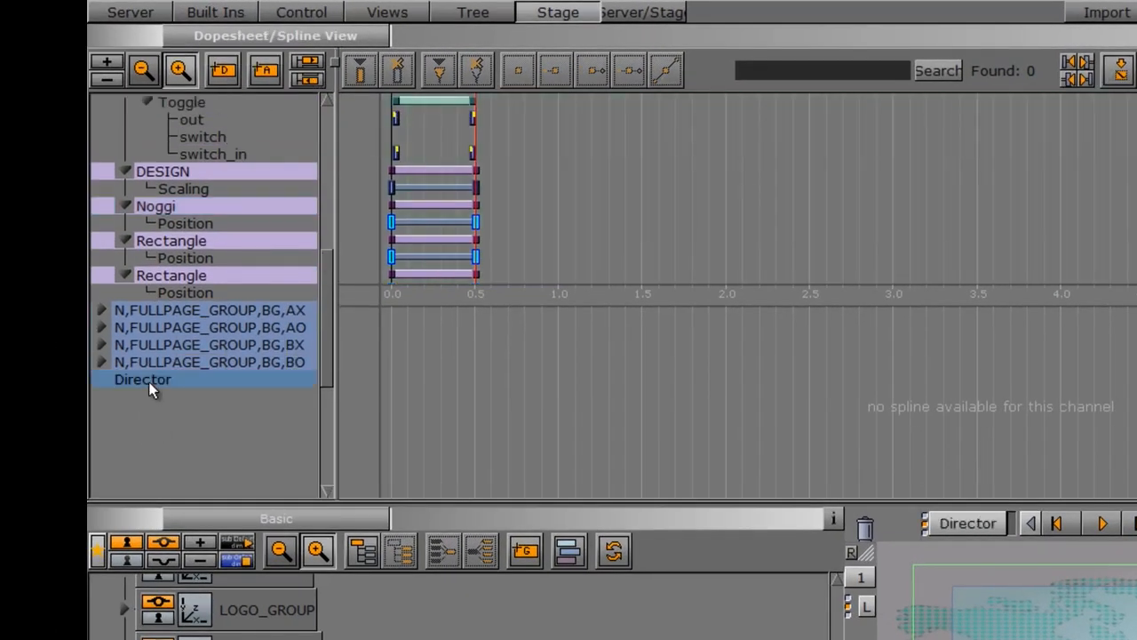
right_click(148, 380)
click(188, 395)
text(OTS)
key(Return)
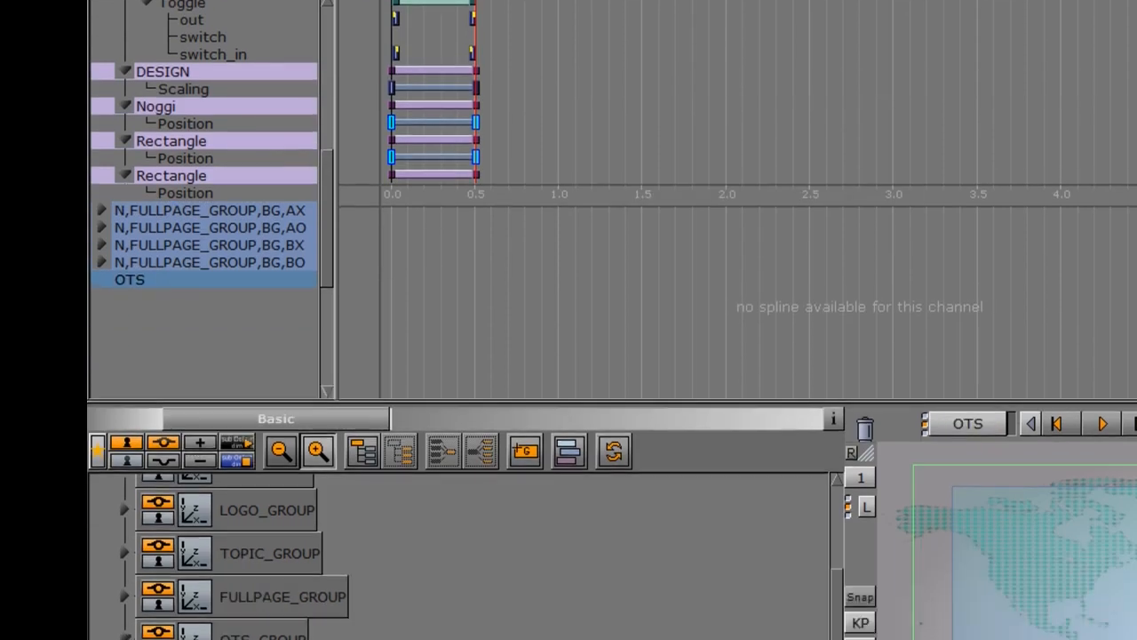
Rename the DESIGN group's Noggi to OTS_TEXT_BAR and its two rectangles to OTS_BACK1 and OTS_BACK2.
click(353, 516)
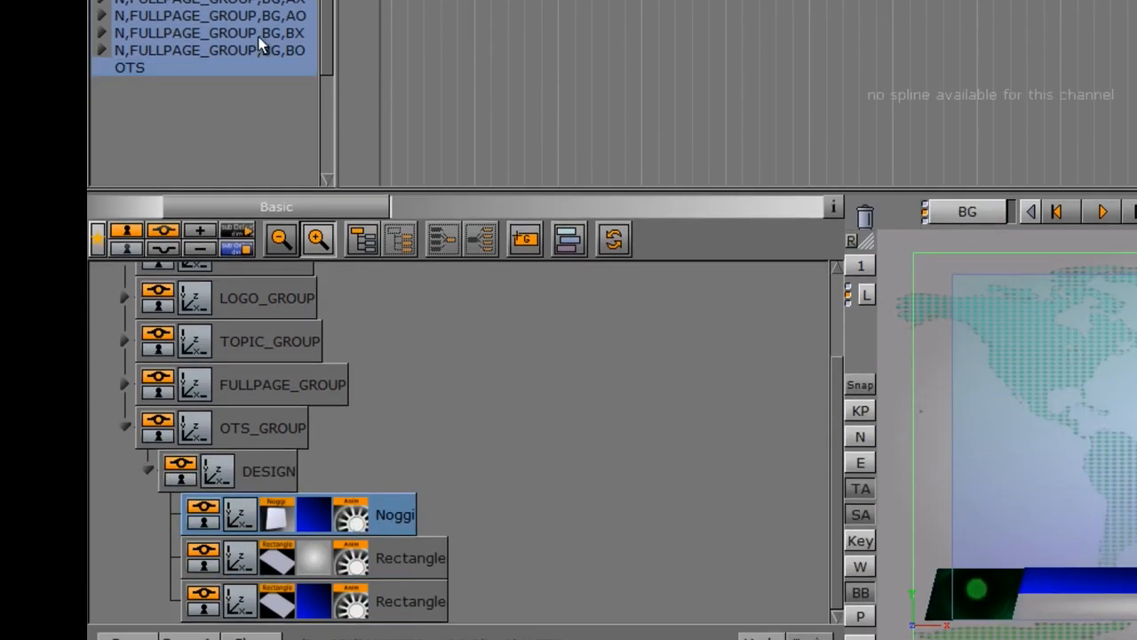
double_click(394, 517)
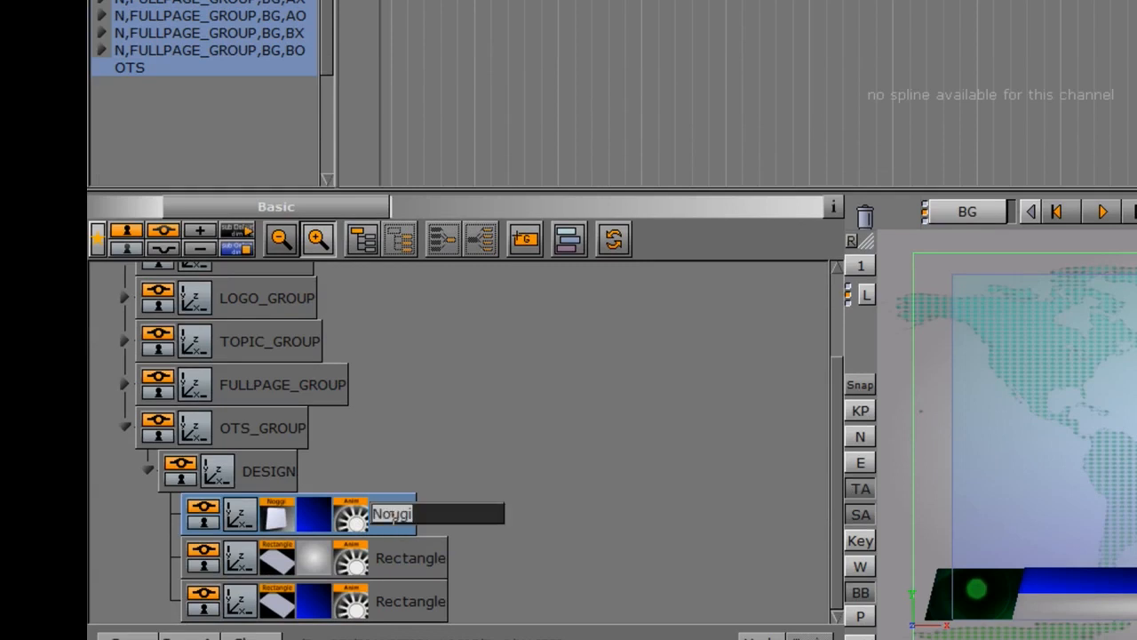
text(OTS_TEXT_BAR)
key(Tab)
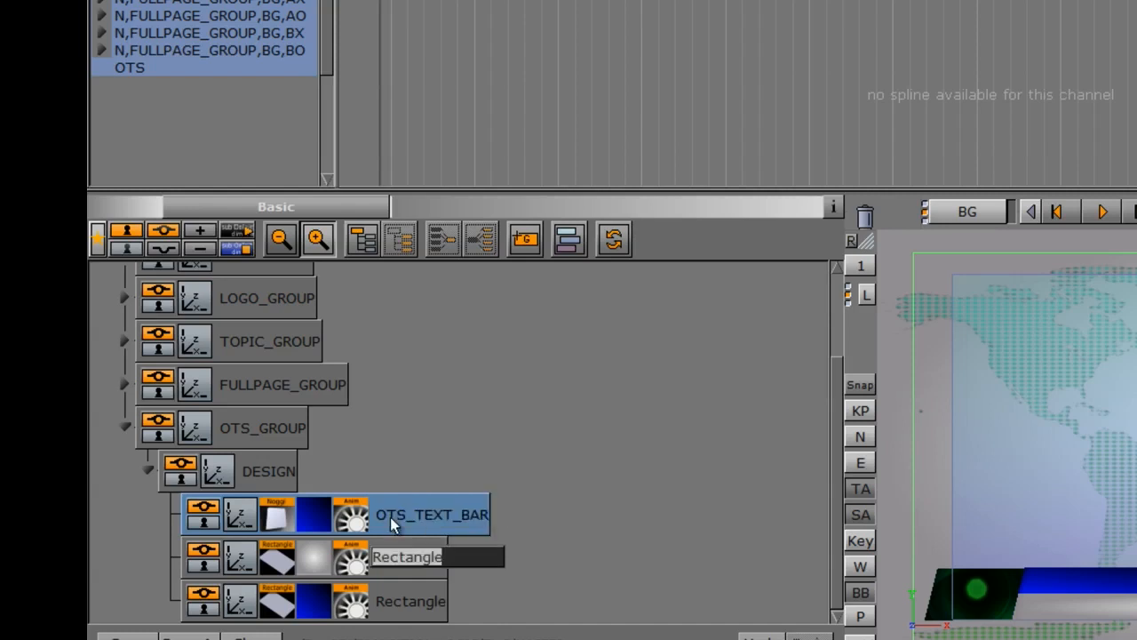
text(OTS_BACK1)
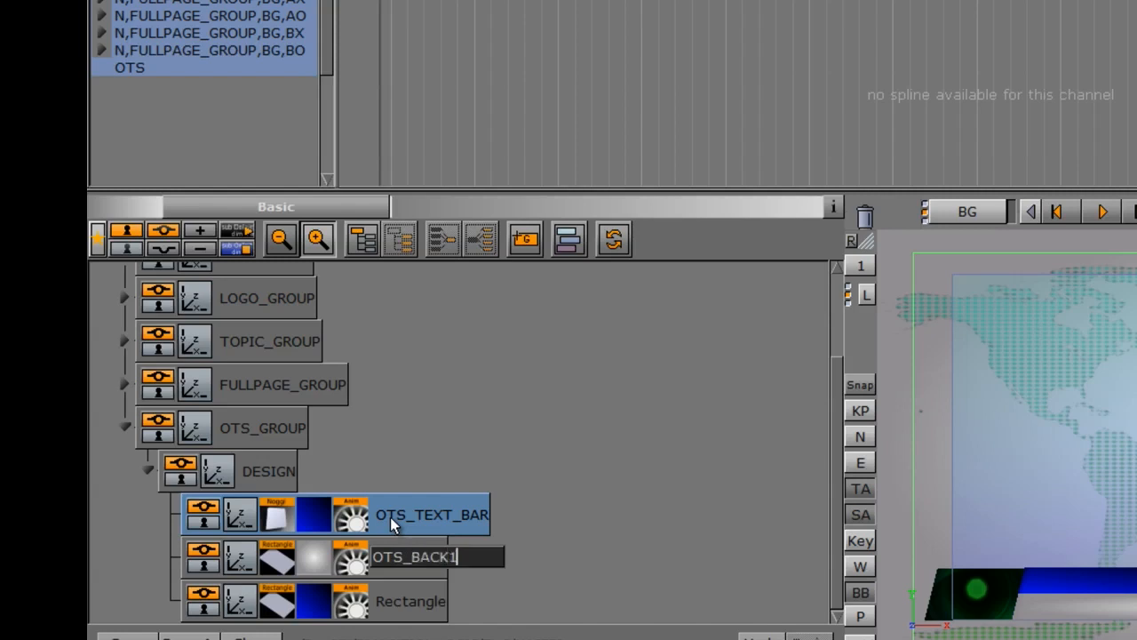
key(Tab)
text(OTS_BACK)
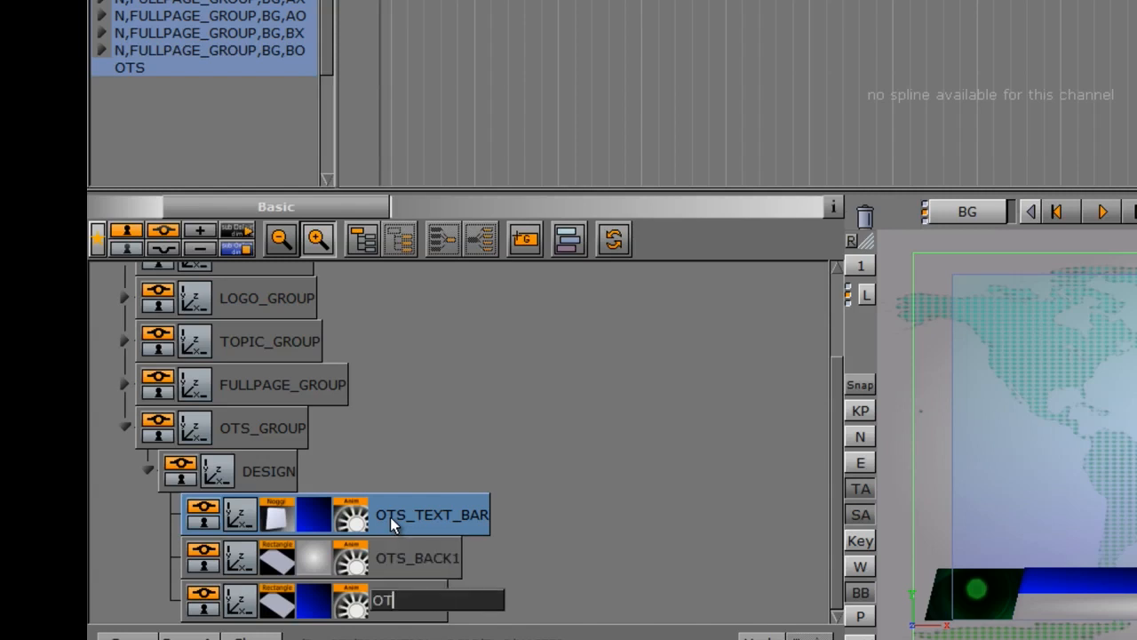
text(2)
key(Return)
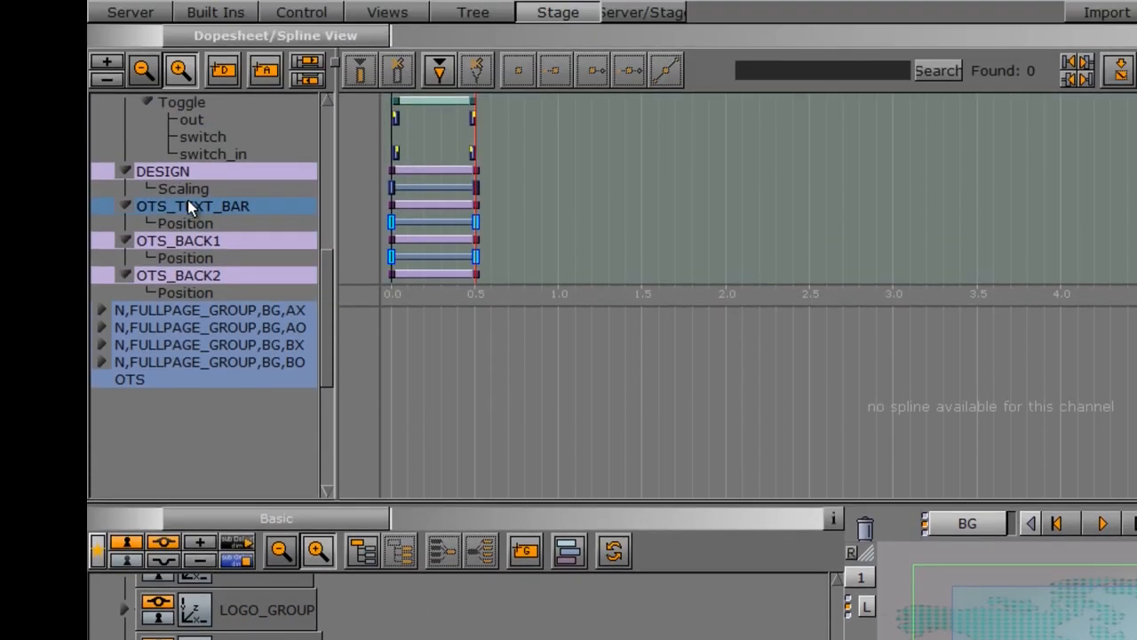
Move the OTS_TEXT_BAR, OTS_BACK1 and OTS_BACK2 animation channels into the OTS director.
drag(187, 210, 195, 380)
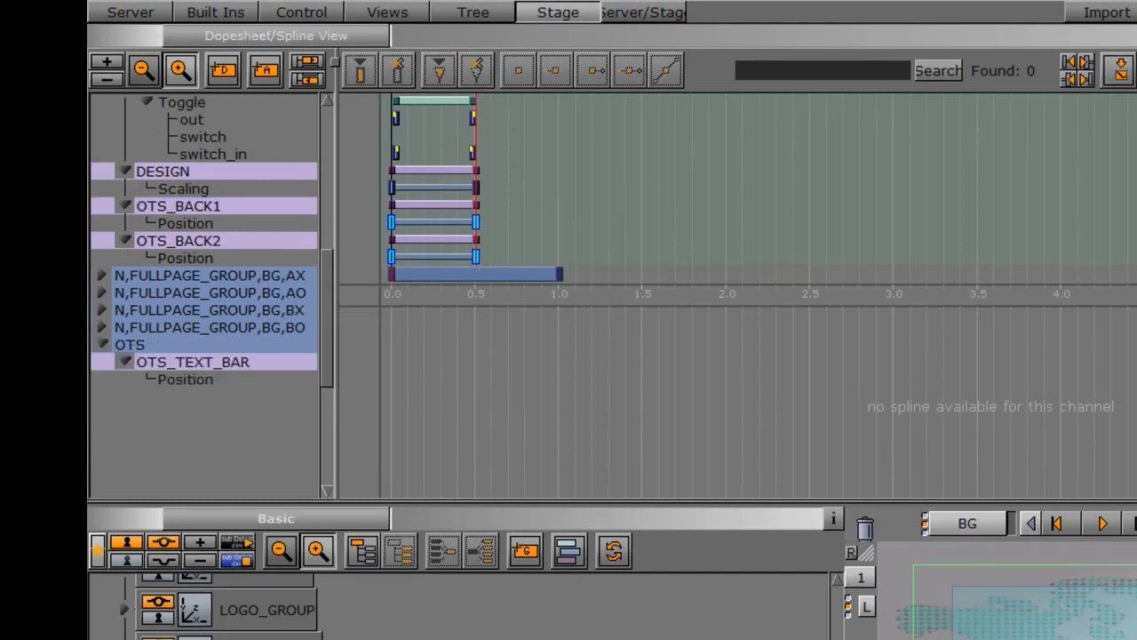
drag(210, 206, 226, 251)
drag(190, 212, 236, 344)
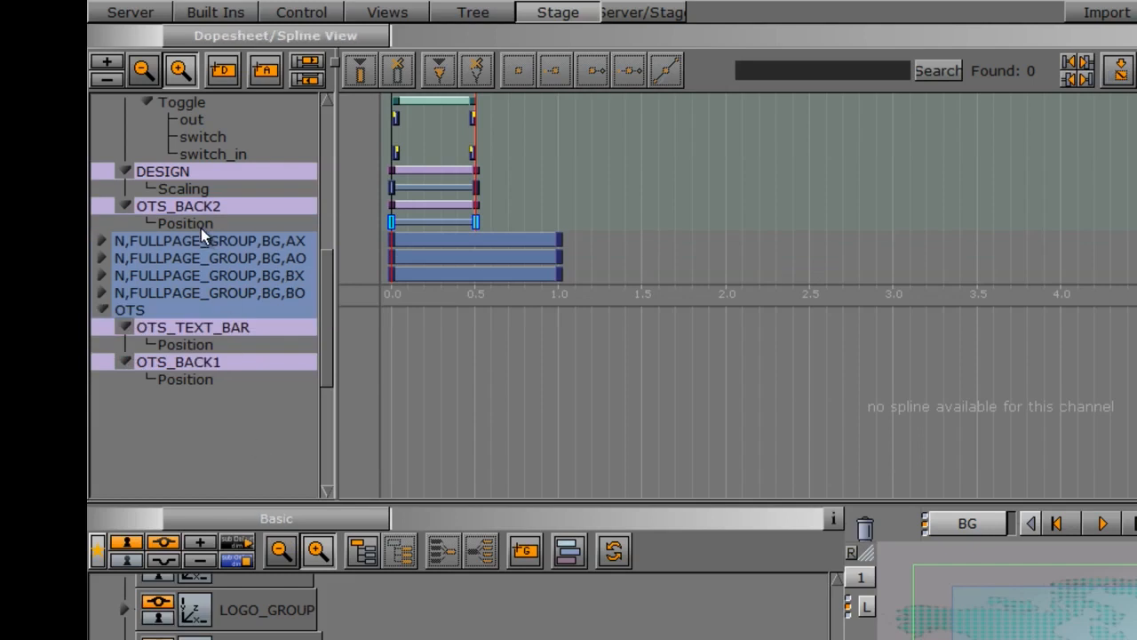
drag(211, 210, 233, 309)
Stagger the position keyframes of OTS_BACK2, OTS_BACK1 and OTS_TEXT_BAR, with the text bar ending at frame 28, and play the OTS director.
drag(324, 344, 320, 383)
mouse_move(392, 248)
mouse_down()
mouse_move(402, 249)
mouse_move(392, 248)
mouse_up()
drag(475, 249, 438, 214)
click(481, 213)
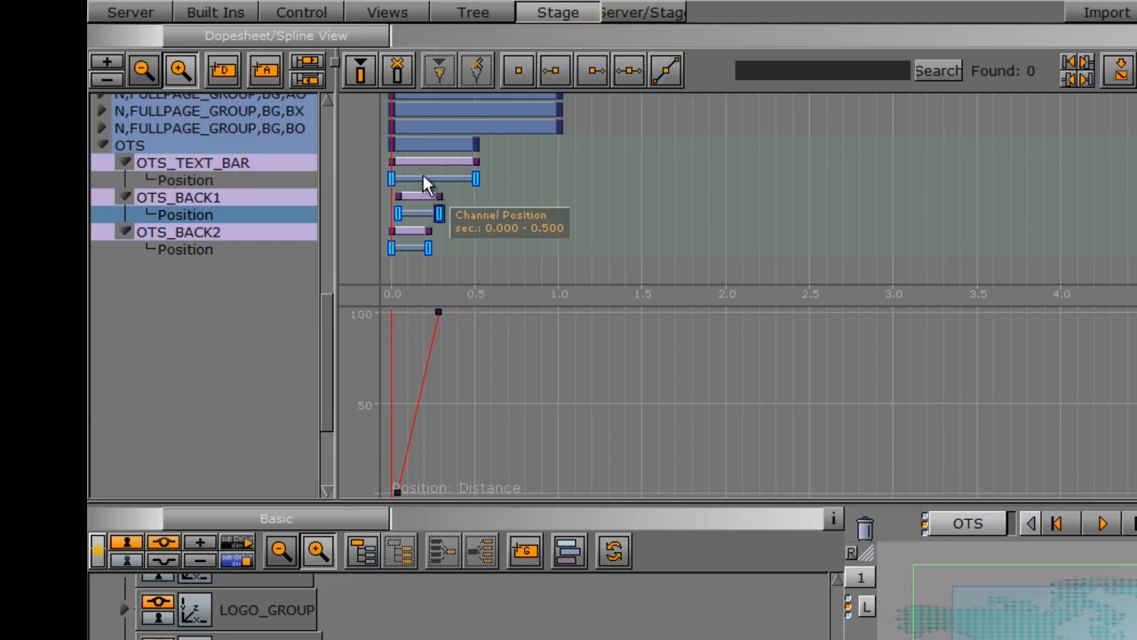
drag(392, 178, 471, 180)
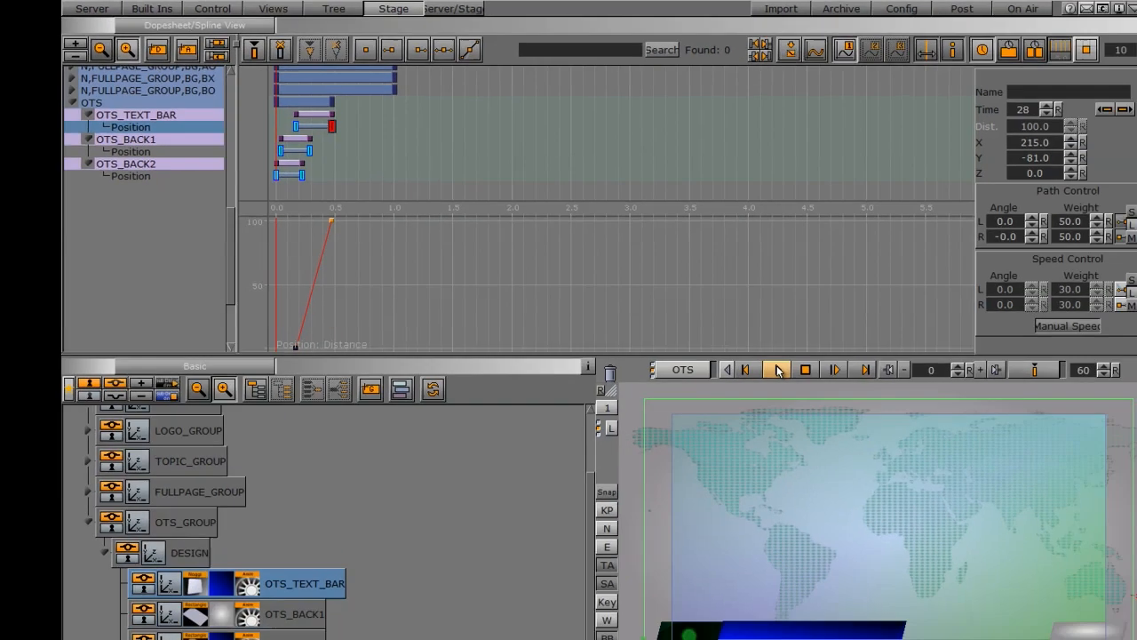
click(779, 369)
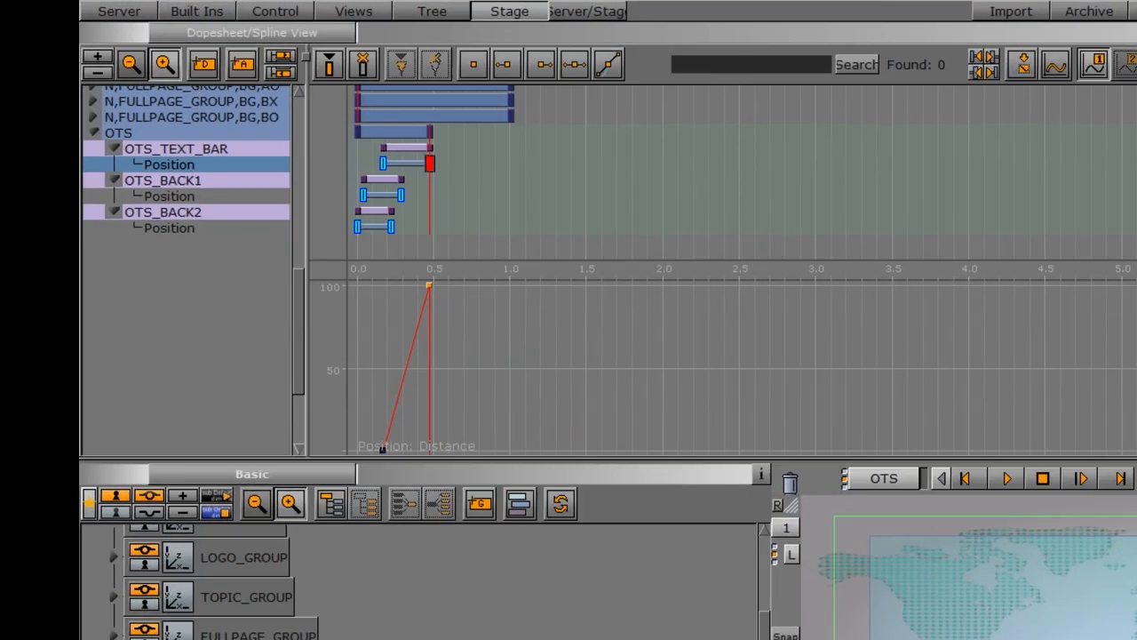
Add a stop at frame 0 of the OTS director.
click(309, 162)
mouse_move(474, 247)
mouse_down()
mouse_move(399, 237)
mouse_move(472, 245)
mouse_up()
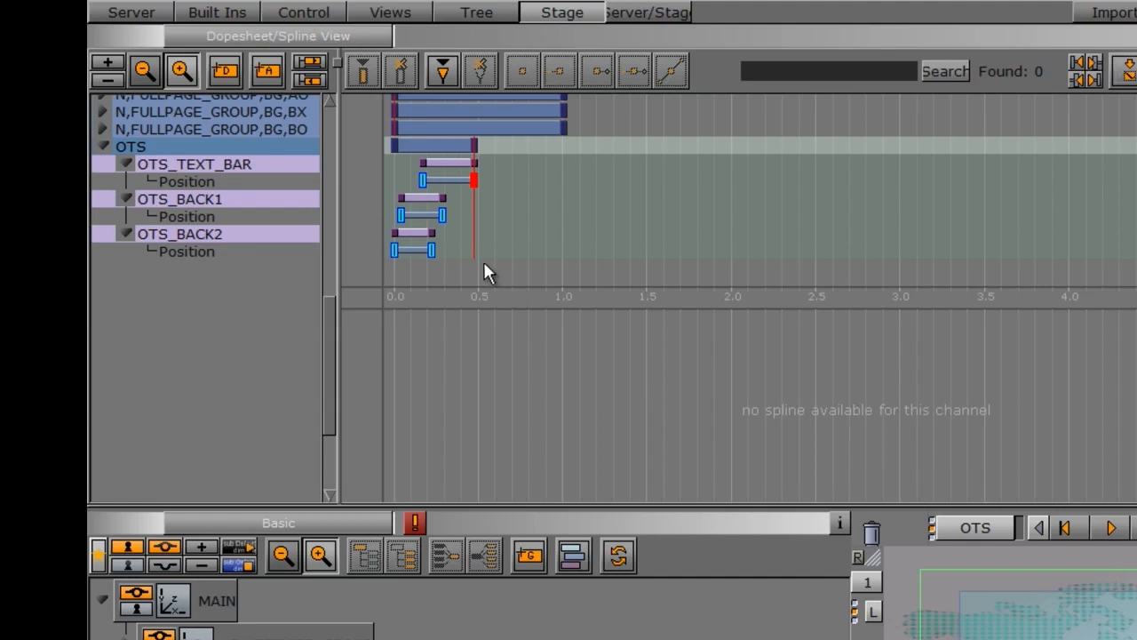
drag(478, 257, 373, 254)
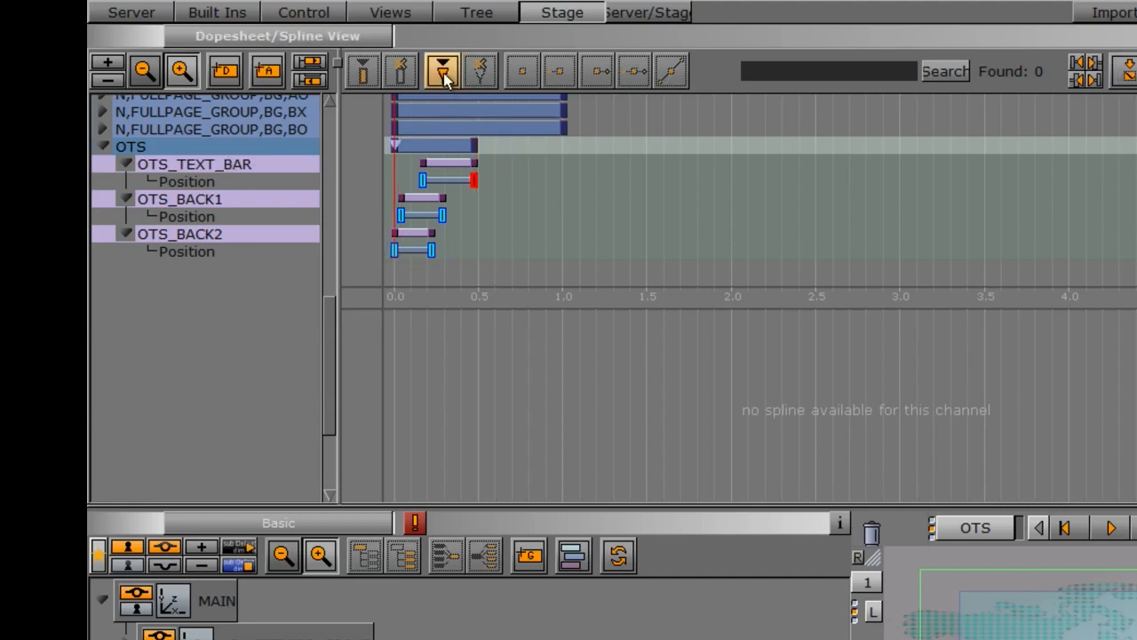
click(396, 147)
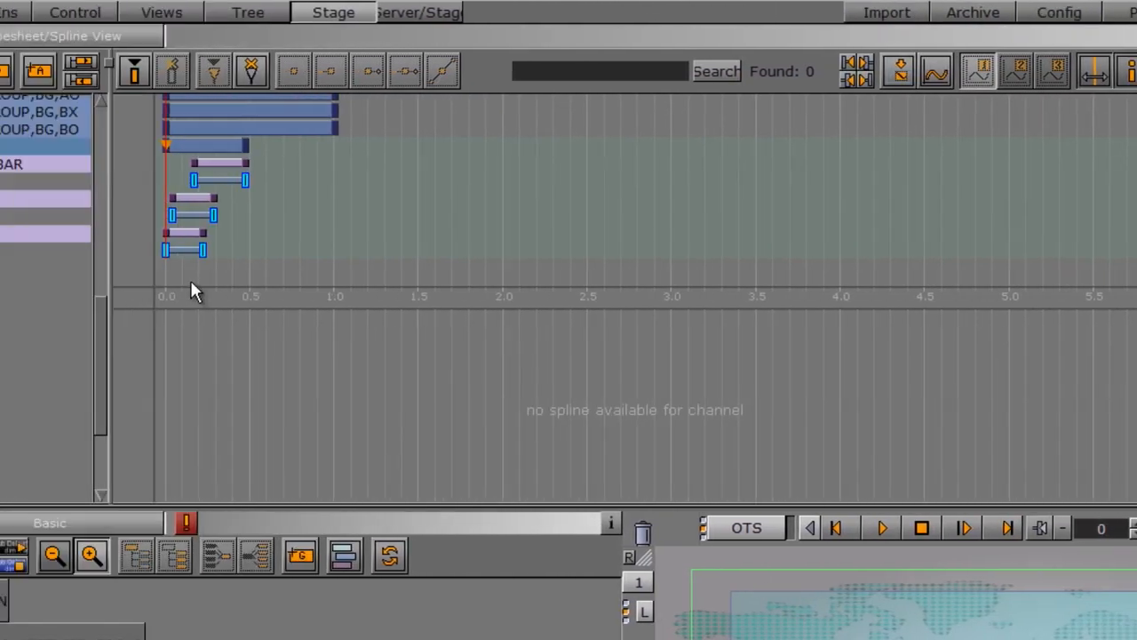
Add a second stop to the OTS director at frame 28 and name it A.
drag(396, 266, 474, 277)
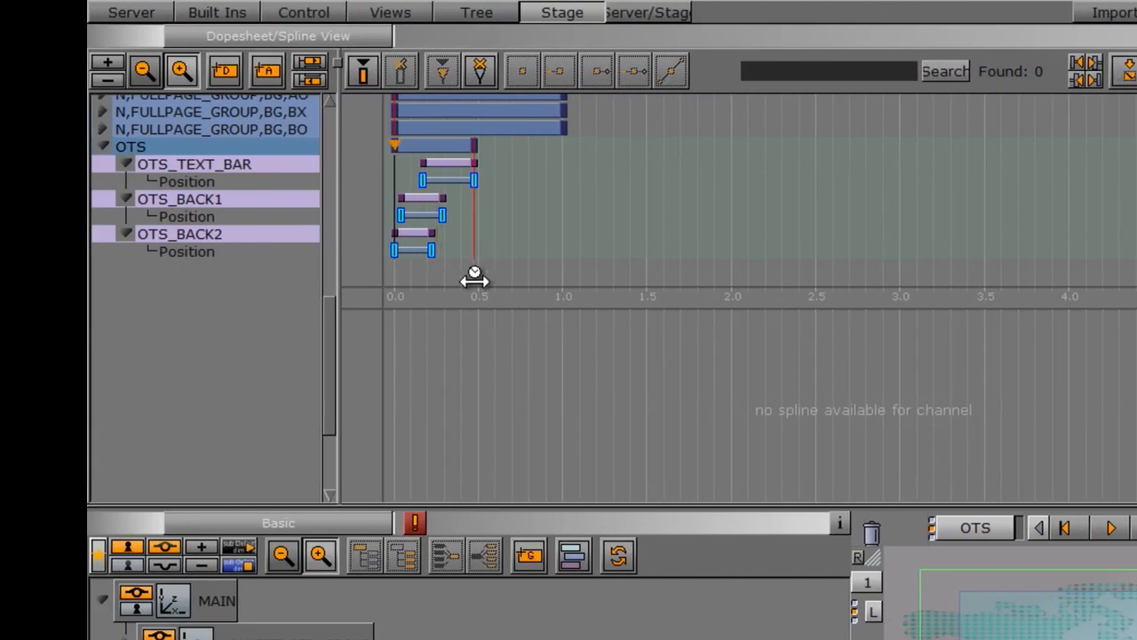
click(229, 146)
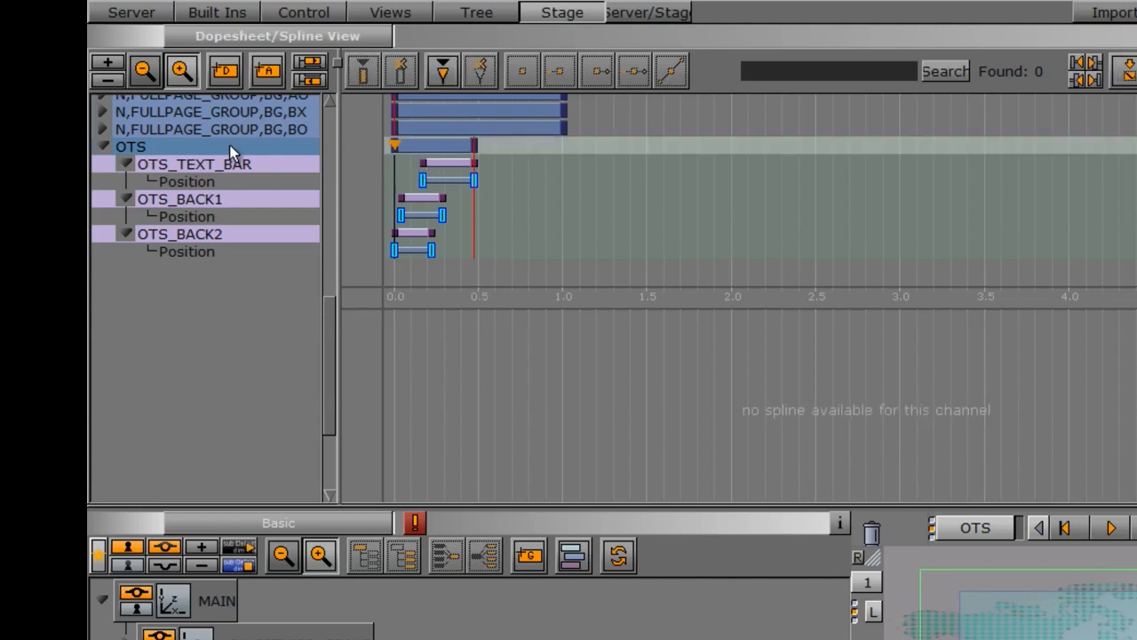
click(442, 70)
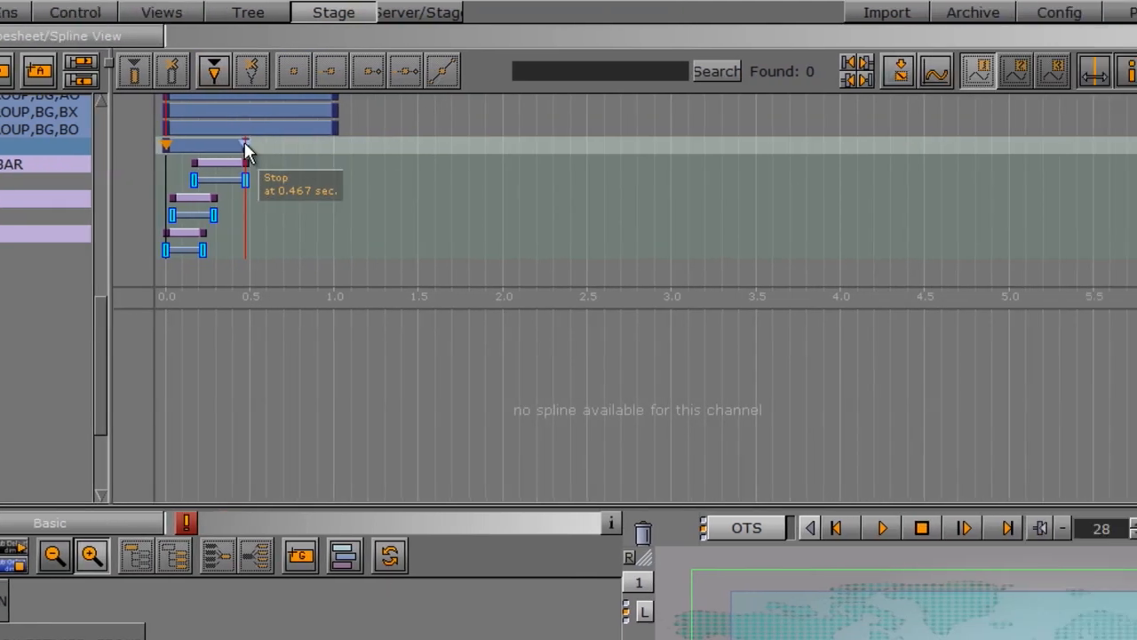
click(245, 144)
click(862, 131)
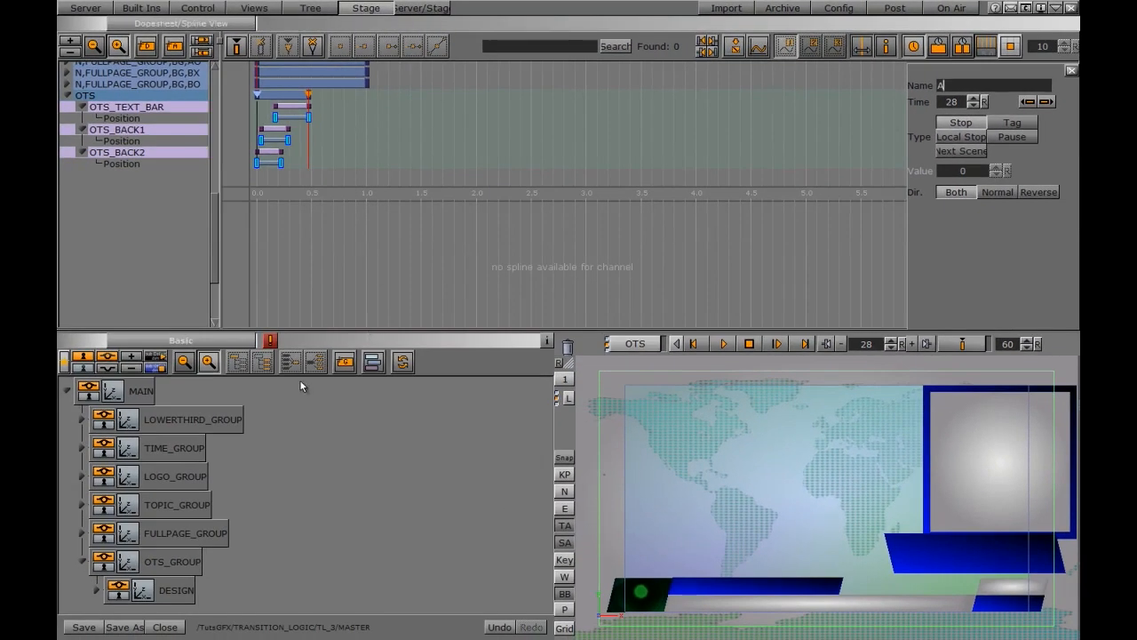
Add a new group container inside OTS_GROUP above DESIGN and rename it OTS.
drag(345, 364, 173, 594)
double_click(171, 592)
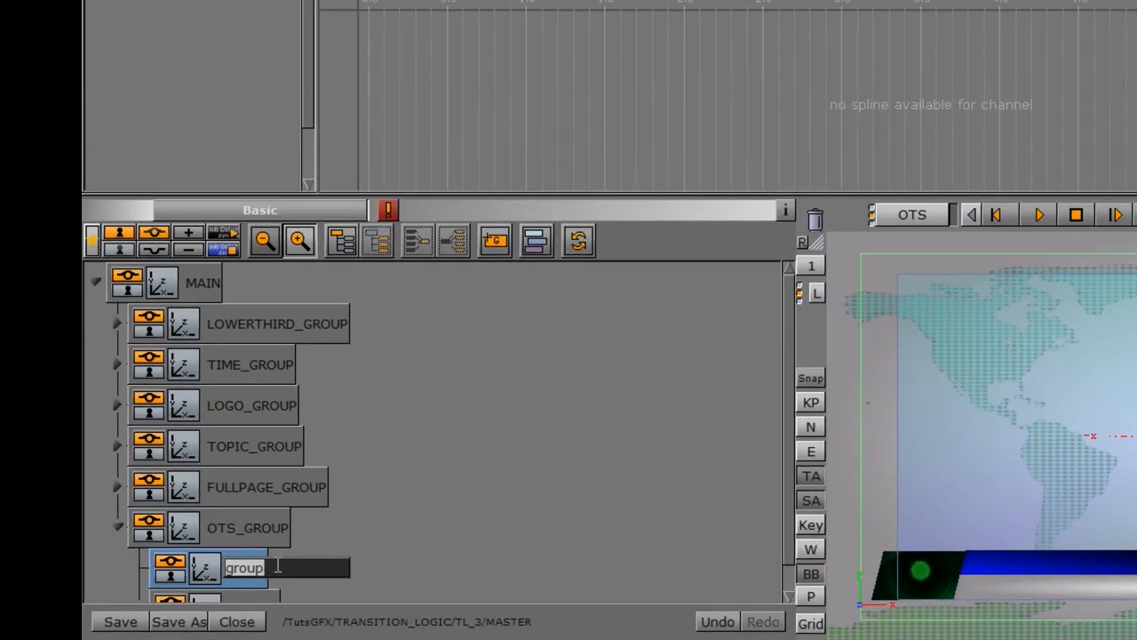
text(oOTS)
key(Return)
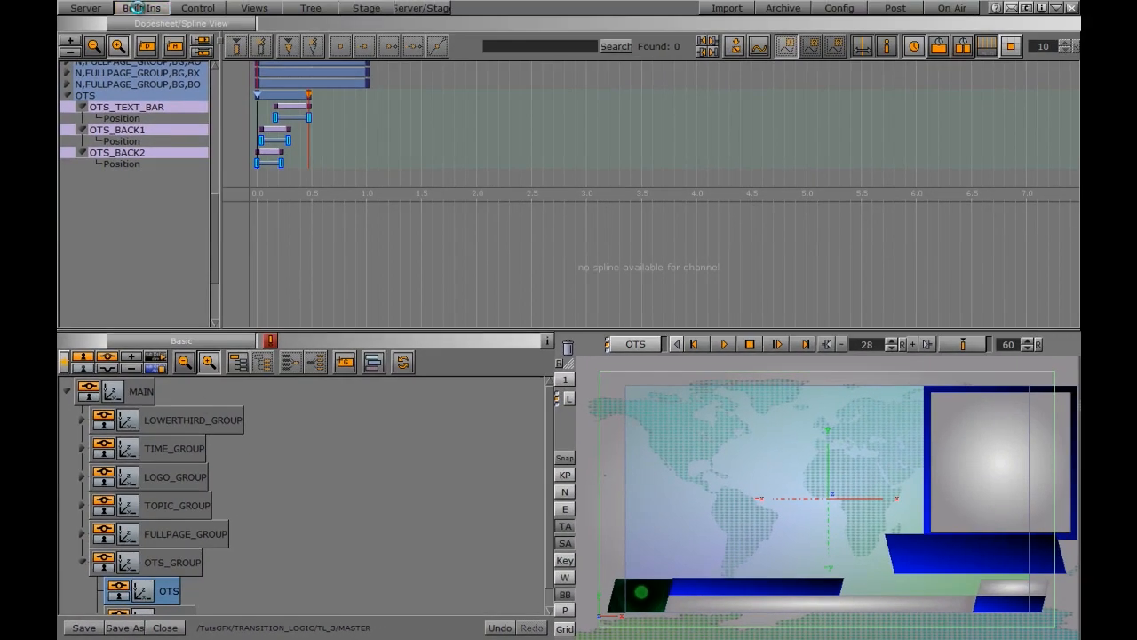
Apply the Toggle container plugin to the OTS container, create its default keyframes, and collapse OTS_GROUP.
click(139, 9)
drag(271, 127, 167, 597)
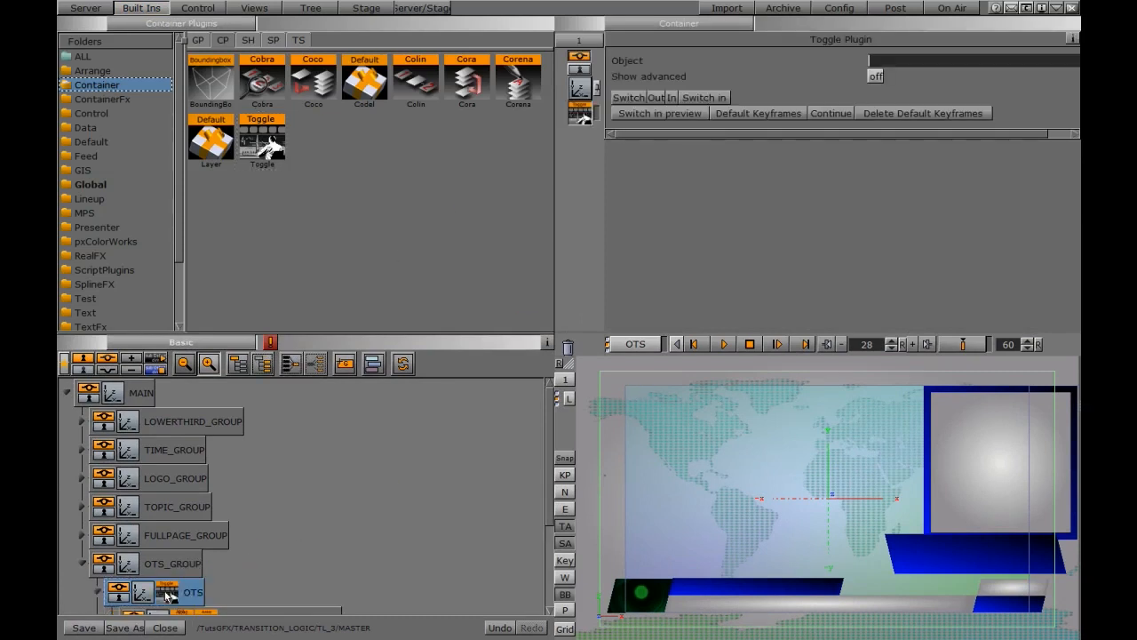
click(745, 112)
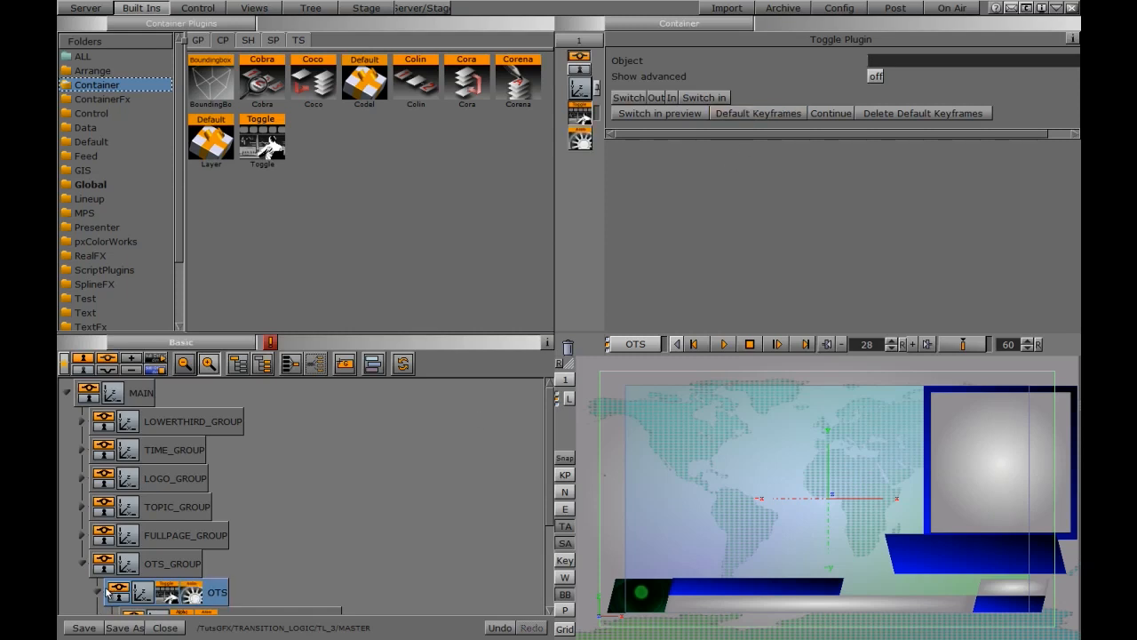
click(82, 563)
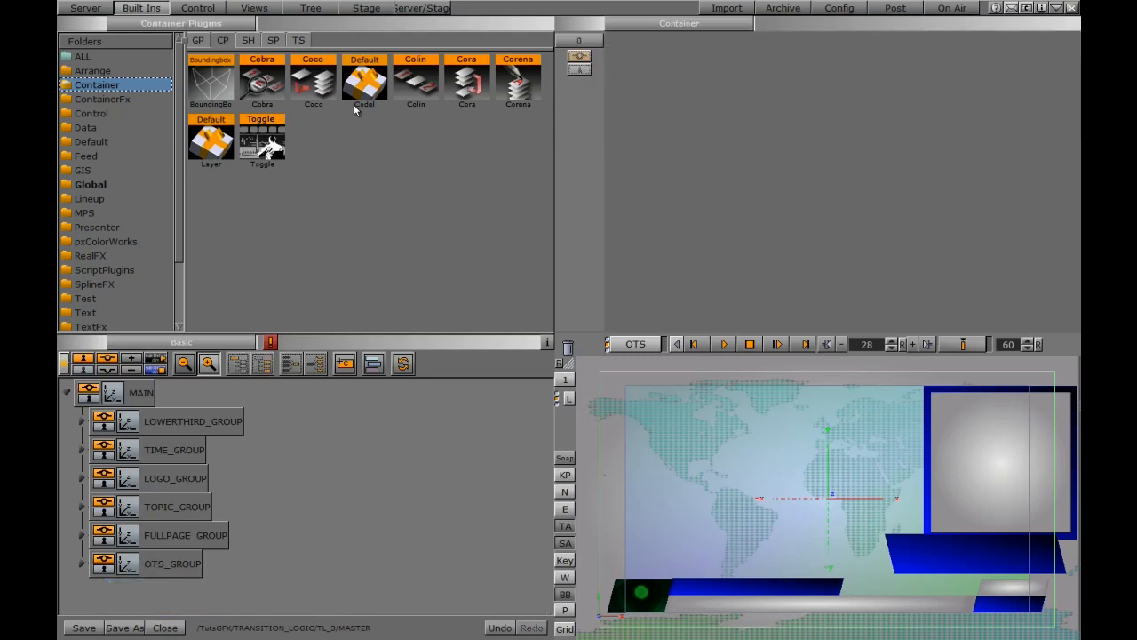
Take a 1920 x 1080 RGB snapshot named OTS into the TL_3 images and save the MASTER scene.
click(86, 8)
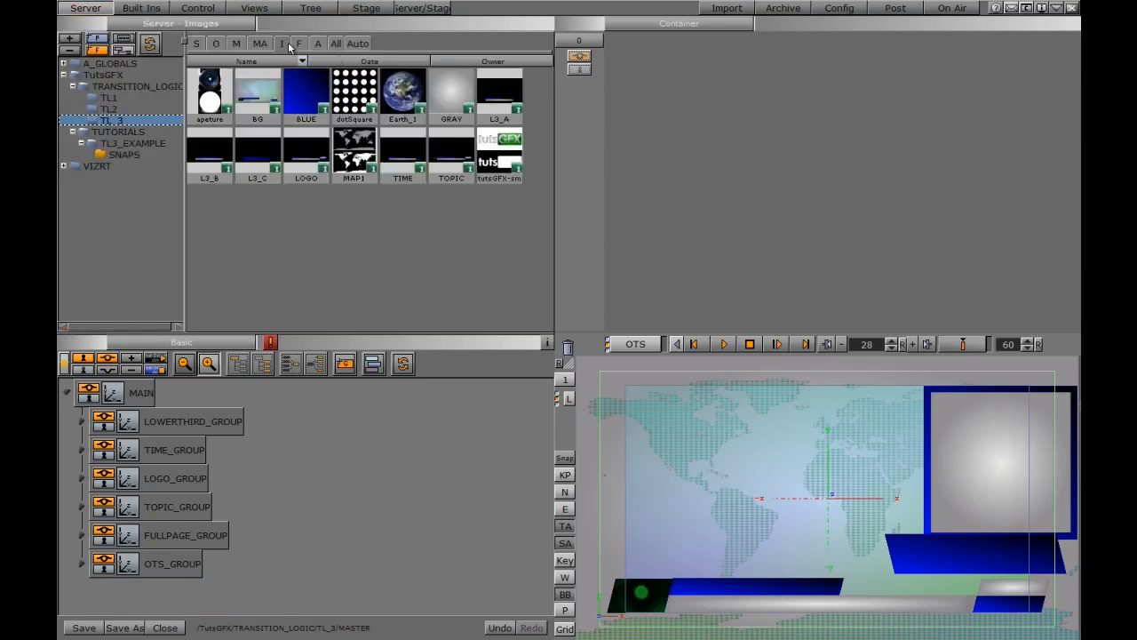
click(565, 458)
key(Return)
click(566, 459)
text(OTS)
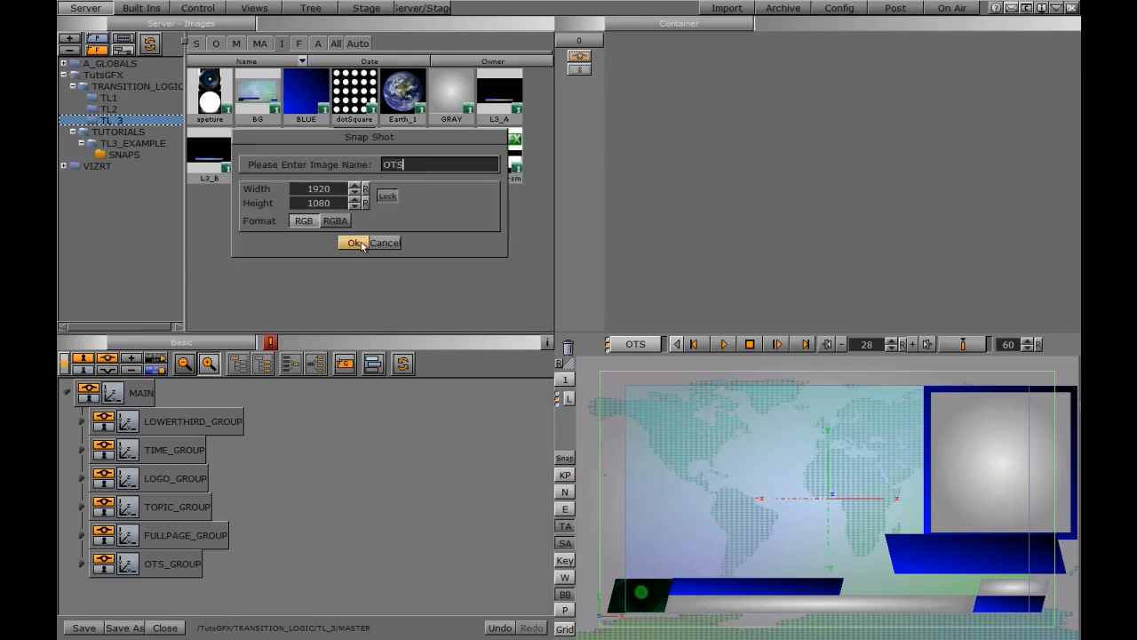
click(358, 243)
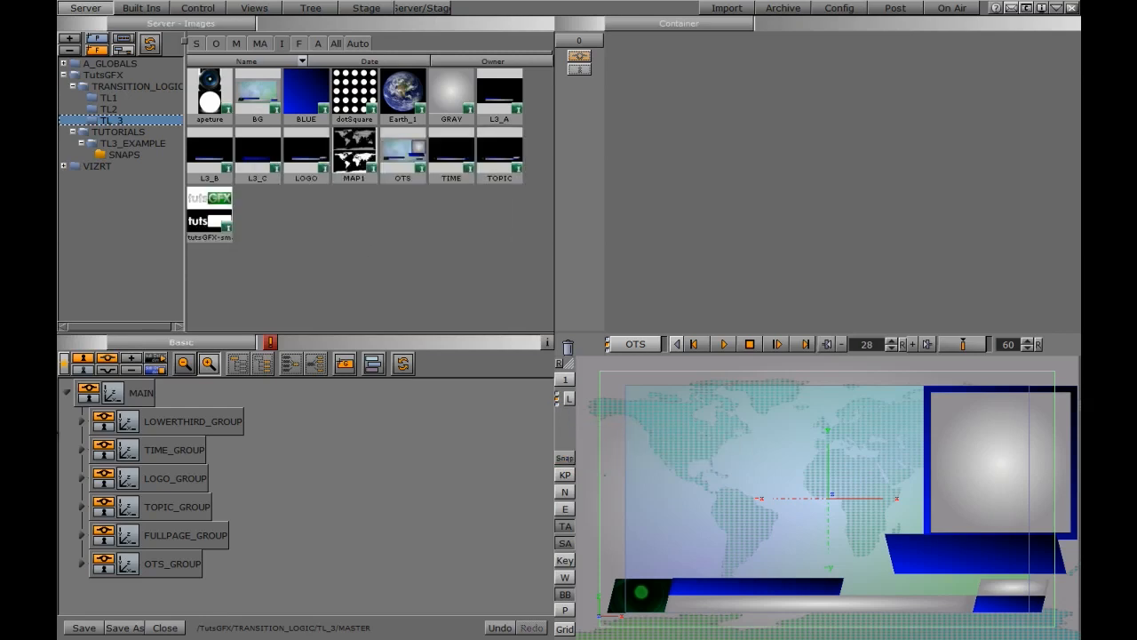
click(83, 629)
Create a new scene named OTS in the TL_3 folder and open it.
click(194, 43)
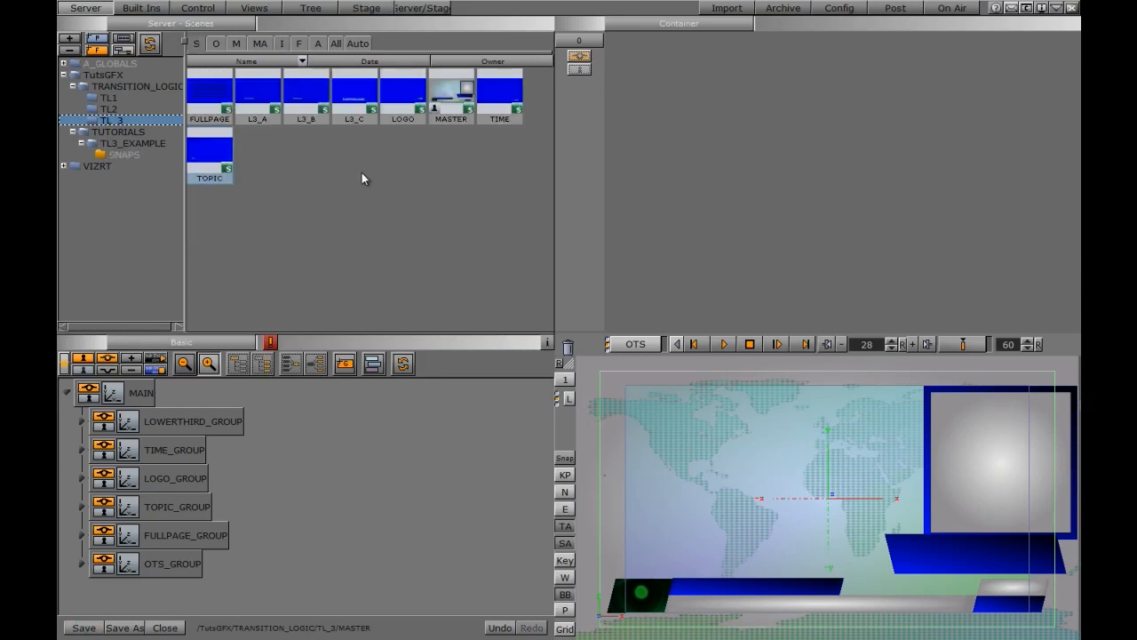
right_click(360, 171)
click(391, 245)
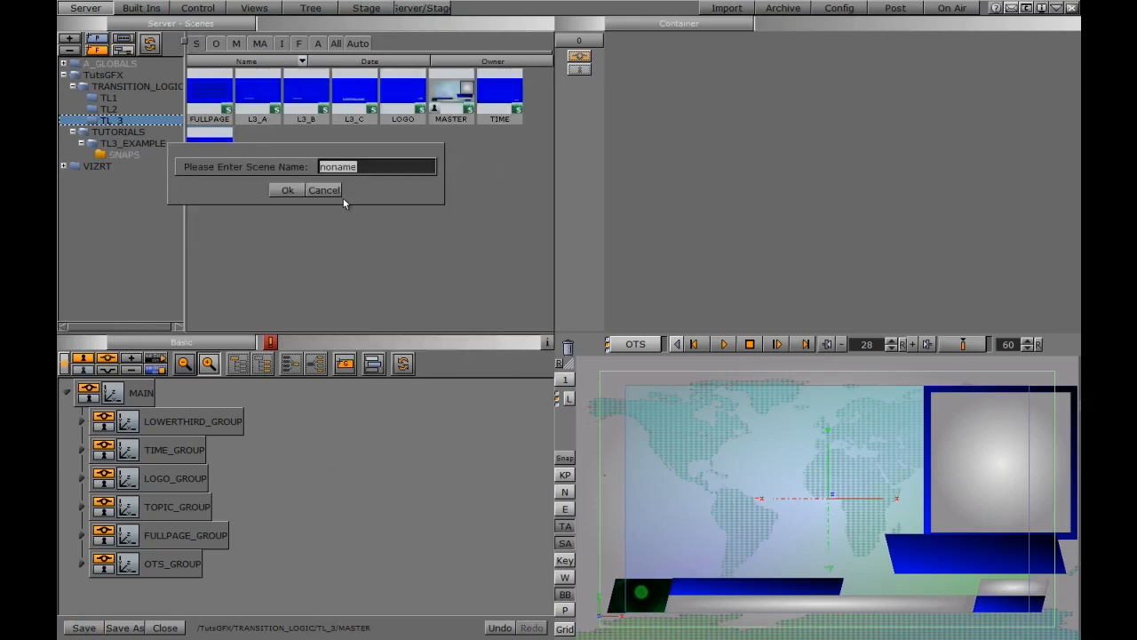
text(OTS)
key(Return)
double_click(498, 103)
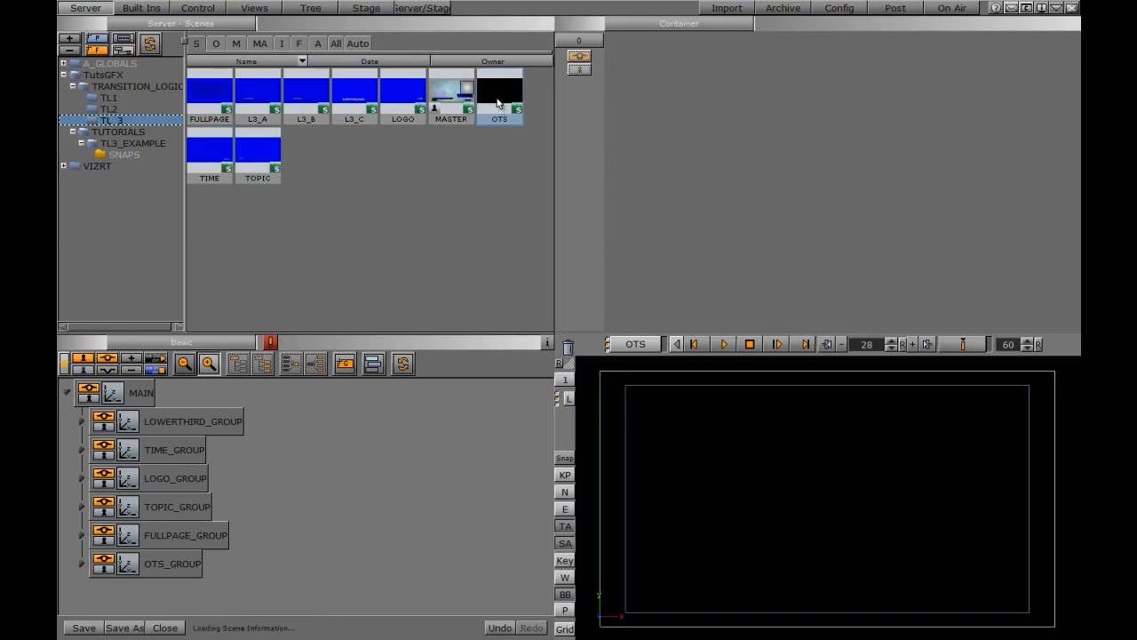
Set the OTS snapshot as the new scene's background image in the scene settings.
click(658, 28)
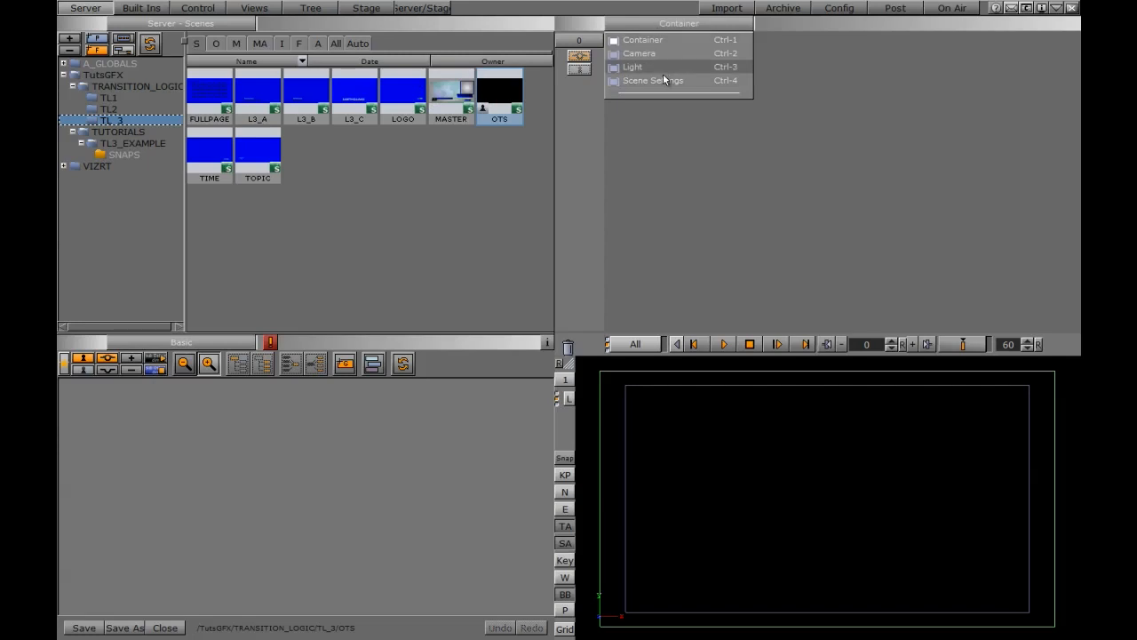
click(666, 79)
click(284, 43)
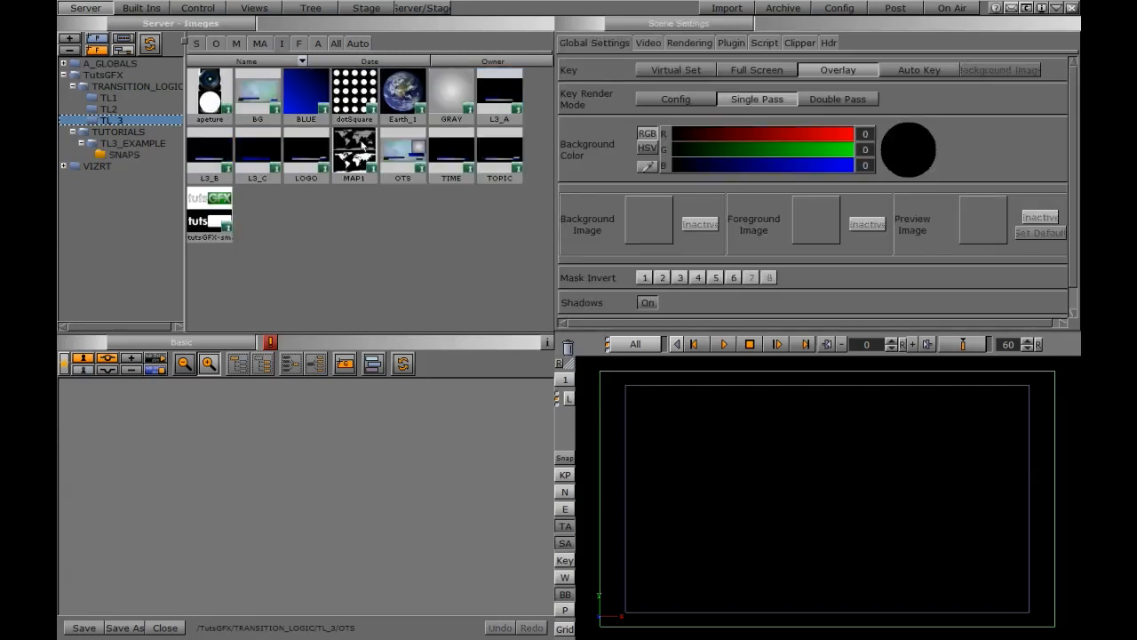
drag(389, 159, 651, 222)
Add a group container to the OTS scene and place a Rectangle geometry inside it.
drag(156, 360, 244, 461)
click(141, 8)
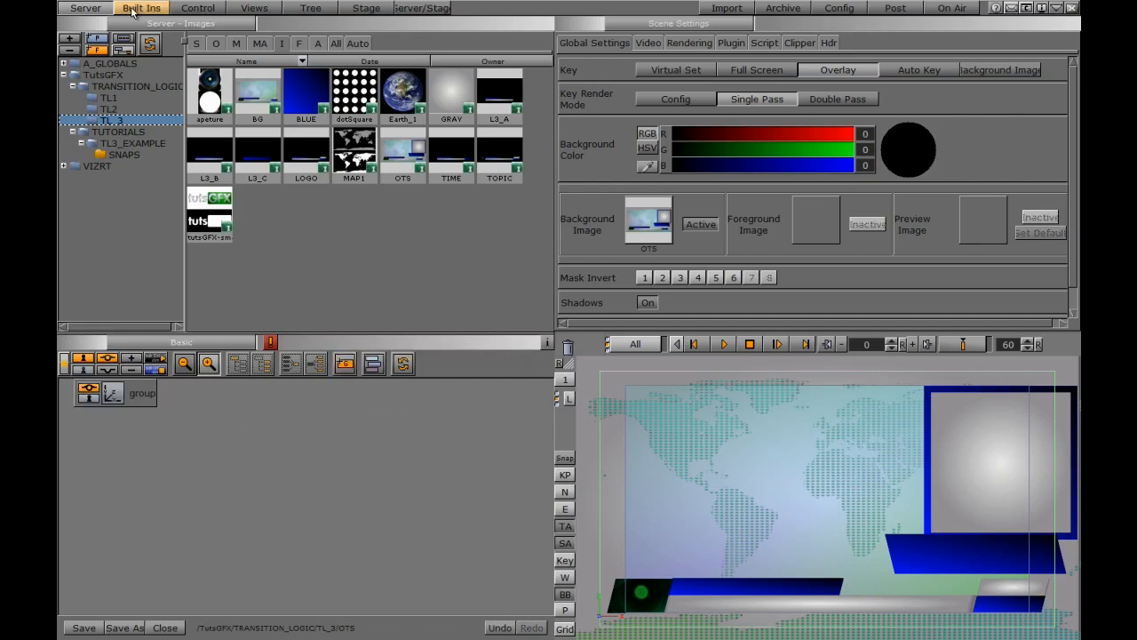
click(199, 41)
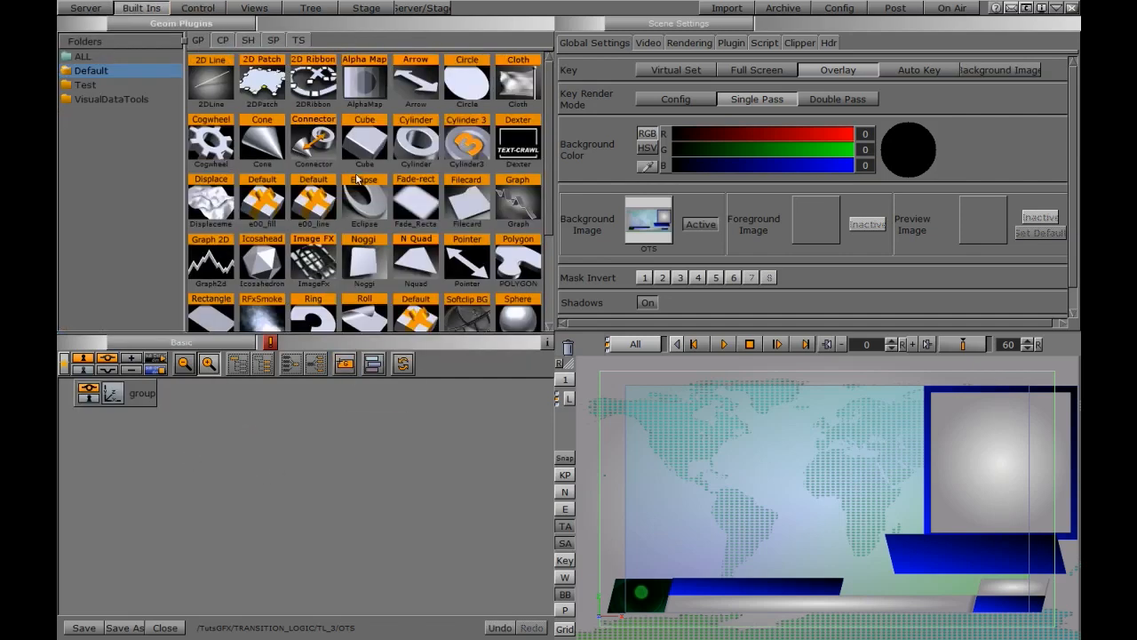
drag(206, 318, 187, 401)
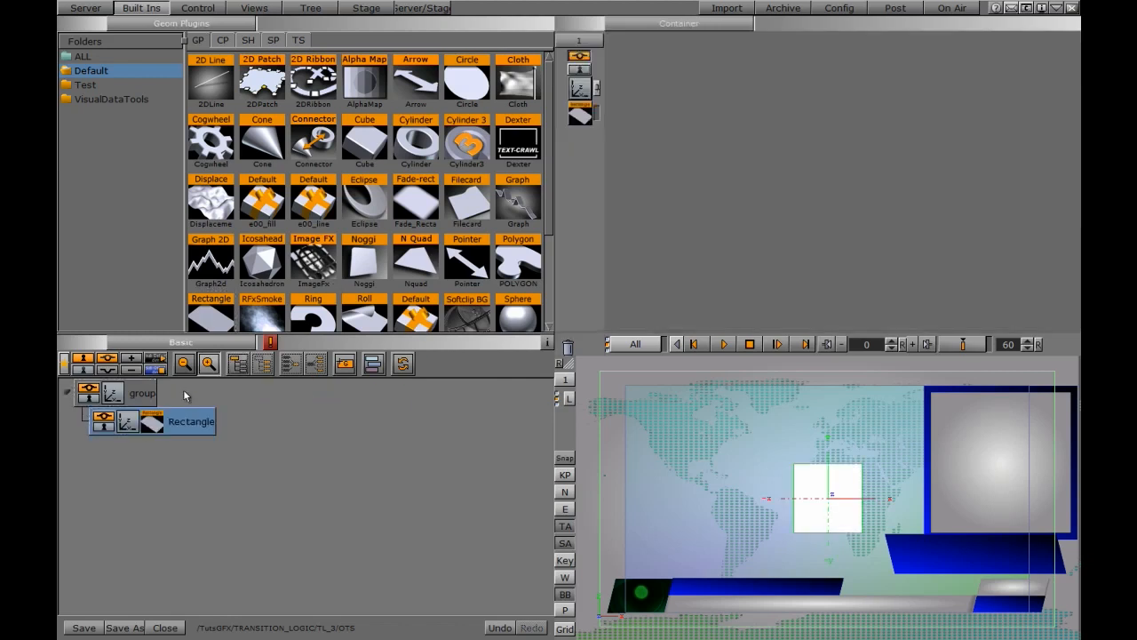
Position the Rectangle over the picture frame at X 198, Y 54, Z 1 and scale it uniformly to 1.86.
click(127, 430)
drag(701, 92, 756, 92)
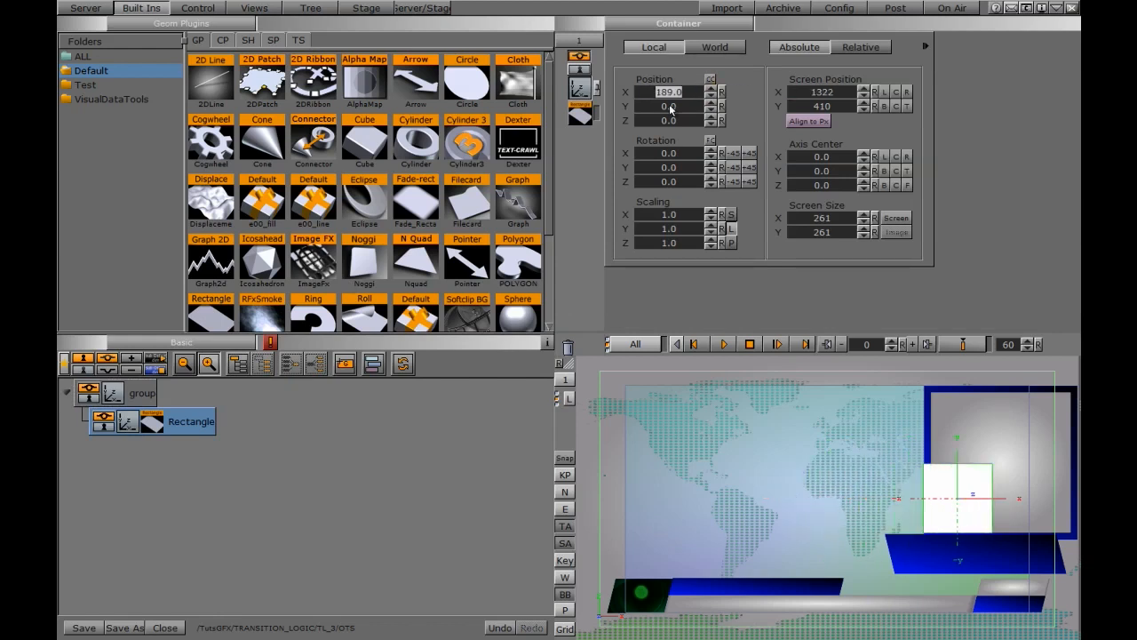
drag(669, 106, 668, 215)
drag(655, 106, 666, 106)
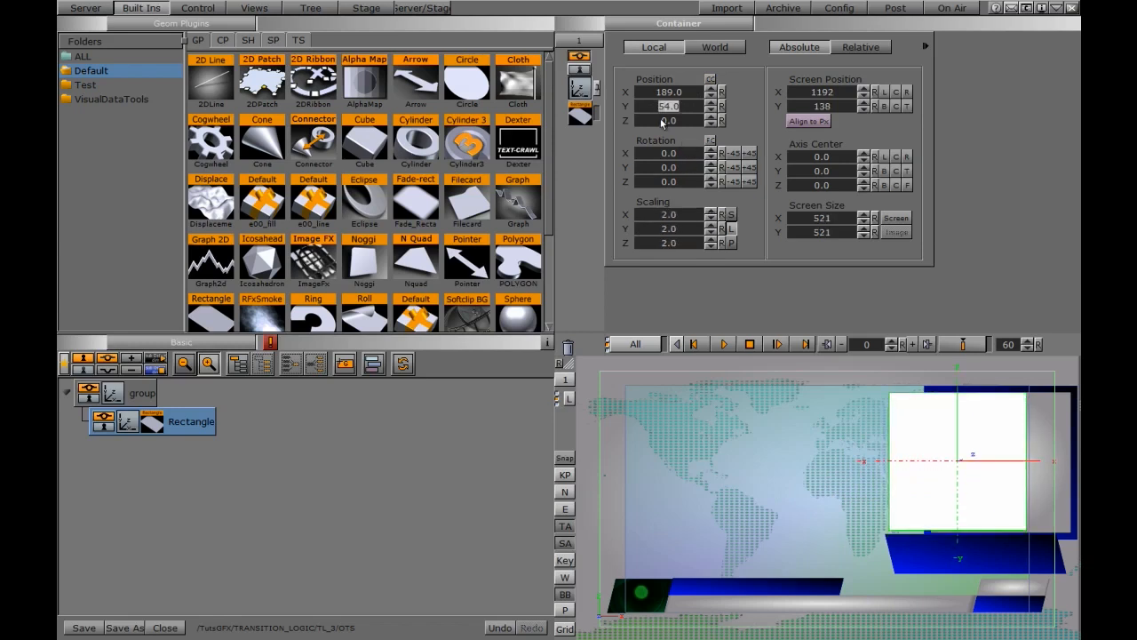
drag(677, 217, 668, 217)
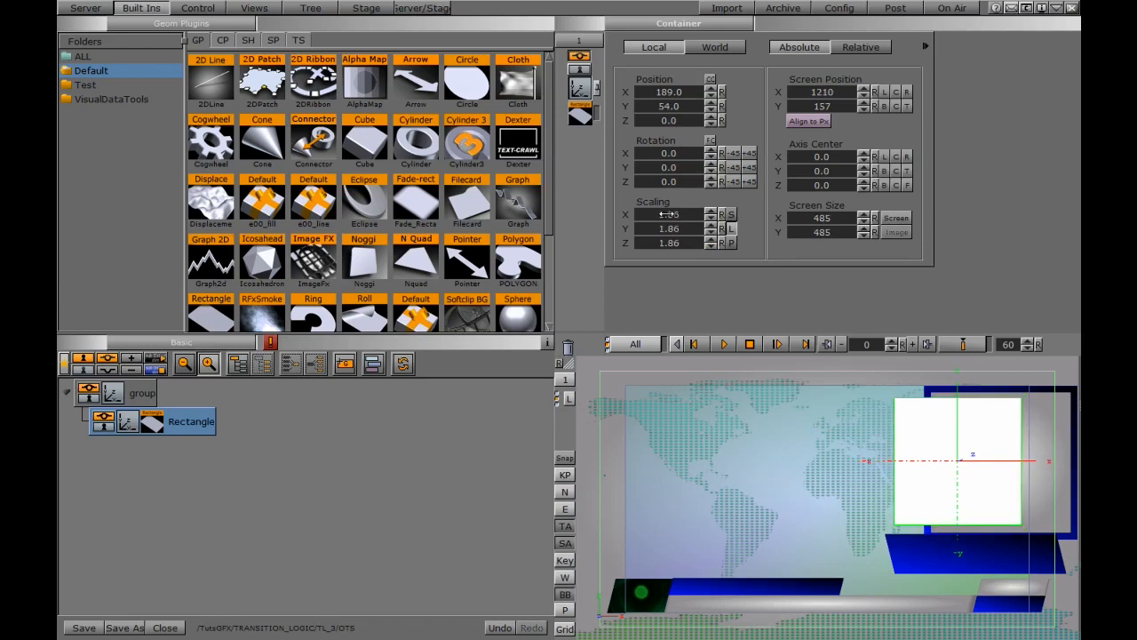
drag(655, 101, 661, 101)
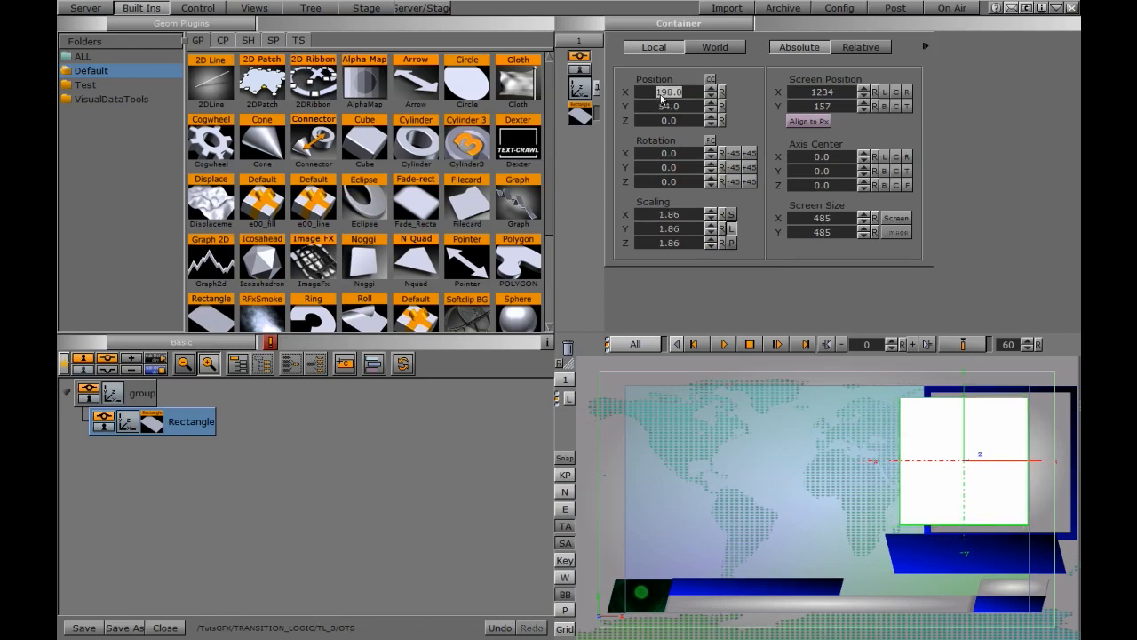
click(709, 116)
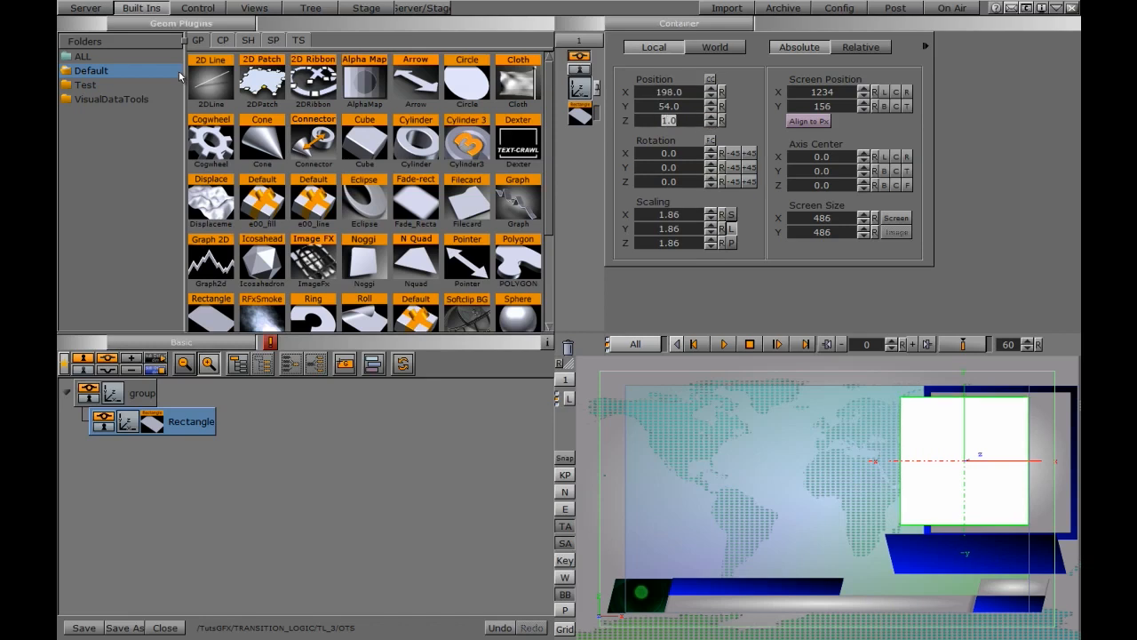
Apply the Earth_1 image from the TL_3 folder to the Rectangle and open its image properties.
click(85, 8)
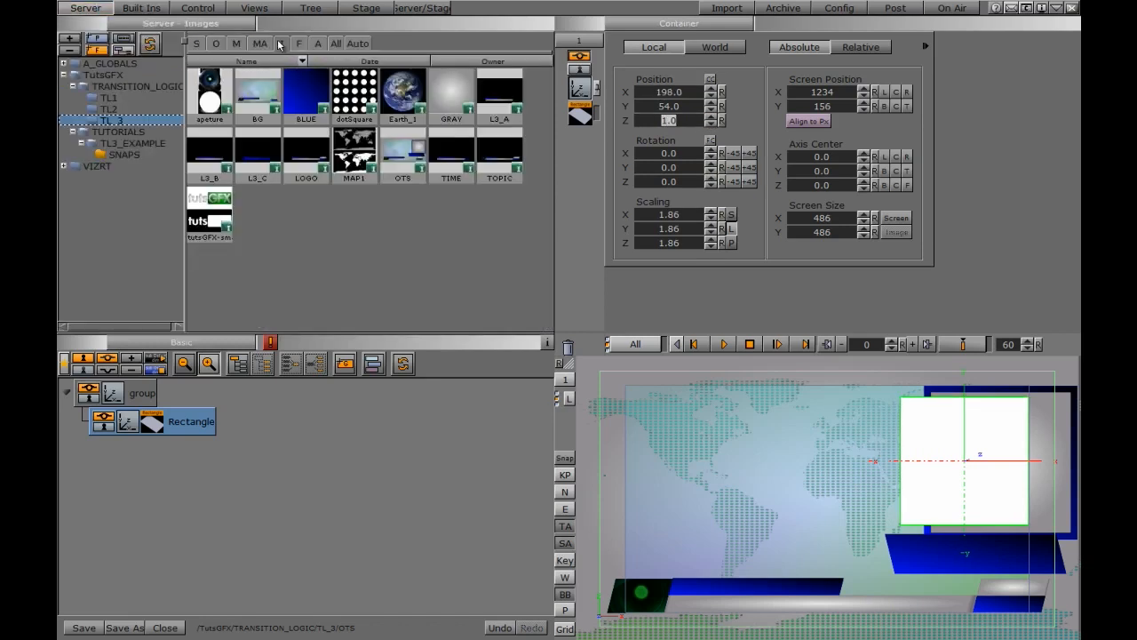
drag(399, 92, 158, 426)
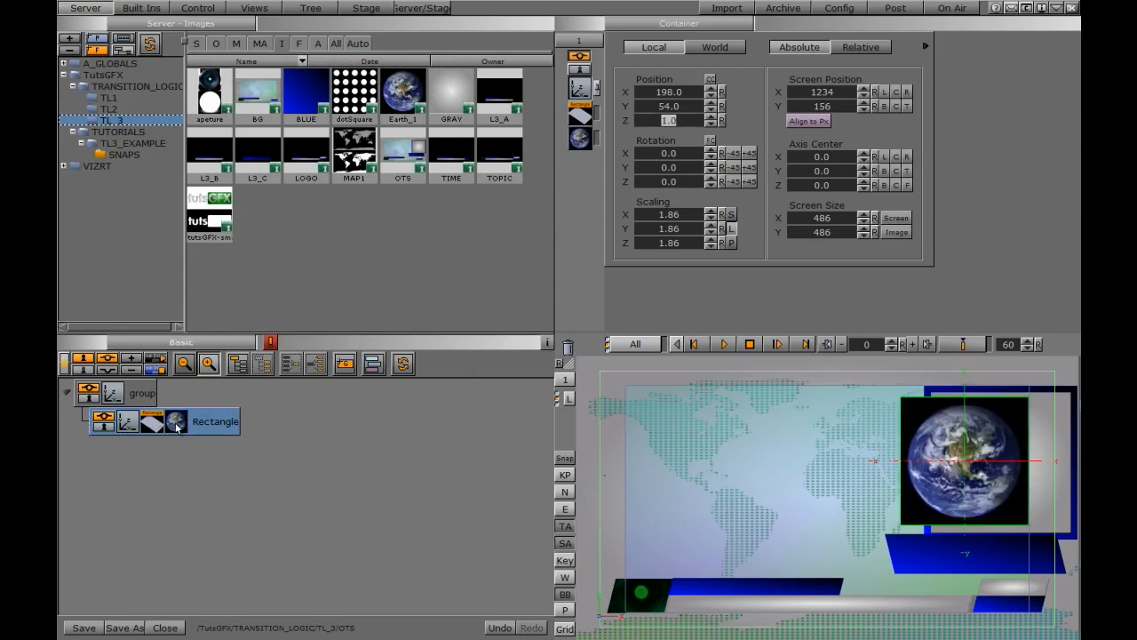
click(177, 428)
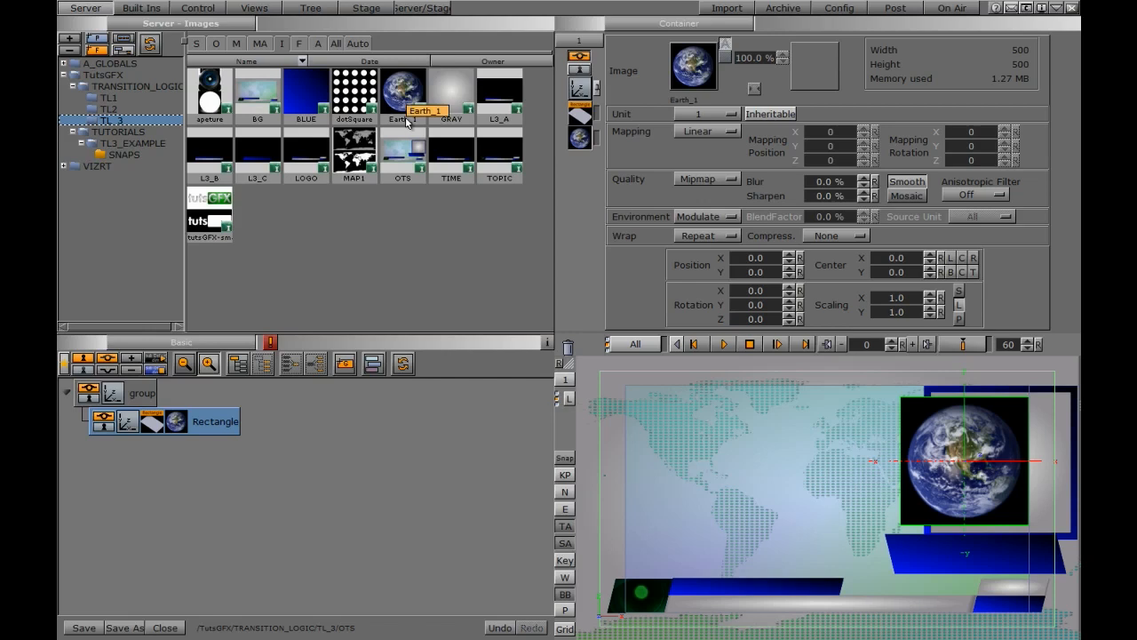
Add an avenir-85-heavy text container below the Rectangle, set its Z position to 2 and scale it to 0.34.
click(299, 42)
drag(259, 98, 152, 472)
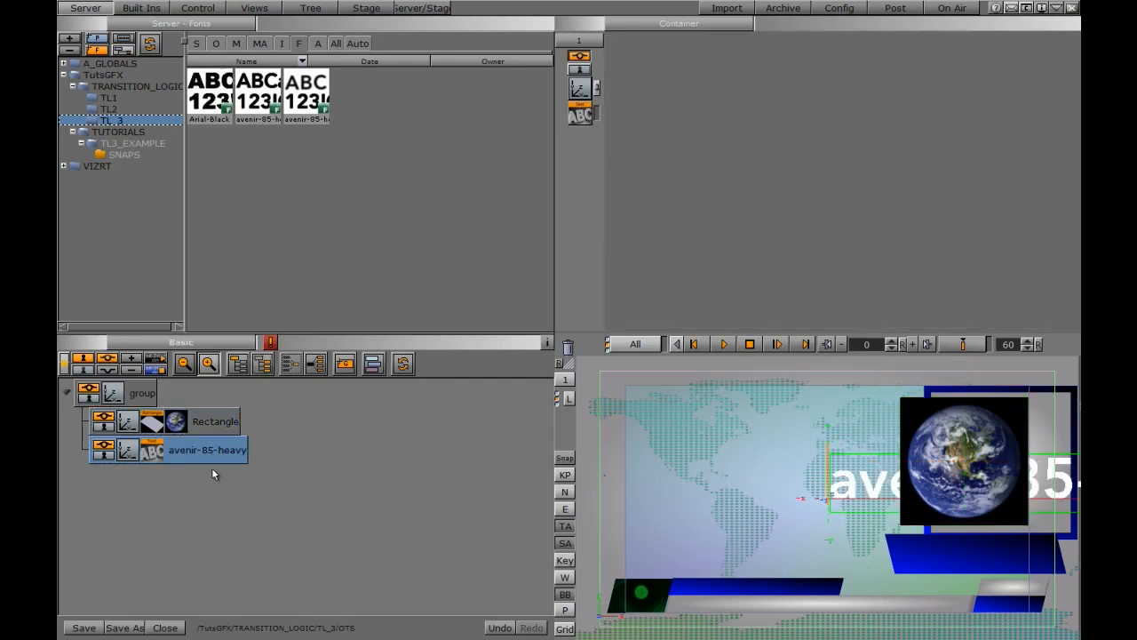
click(129, 451)
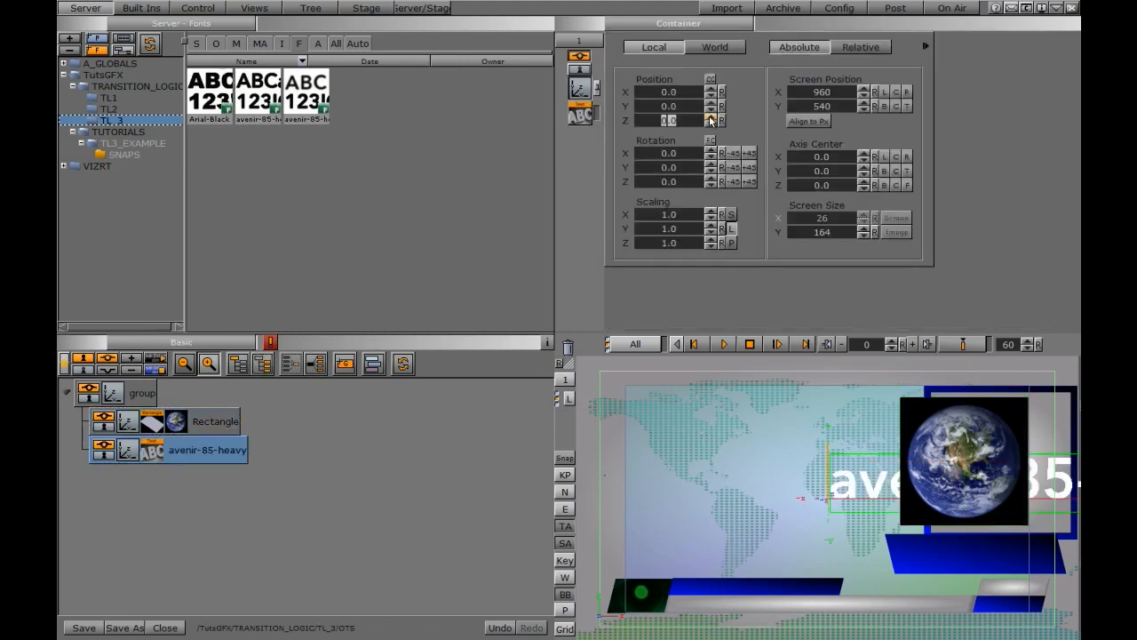
drag(711, 121, 711, 115)
drag(675, 216, 629, 215)
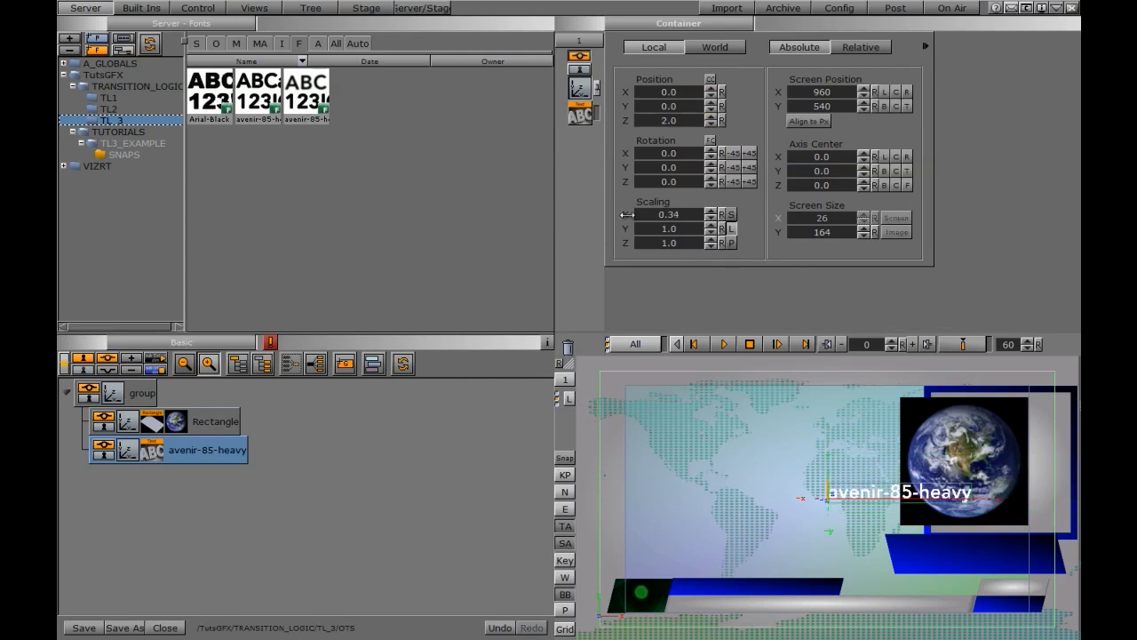
Replace the text with two lines reading "Earthquake Hits" and "Pacific Rim".
click(579, 115)
key(ctrl+a)
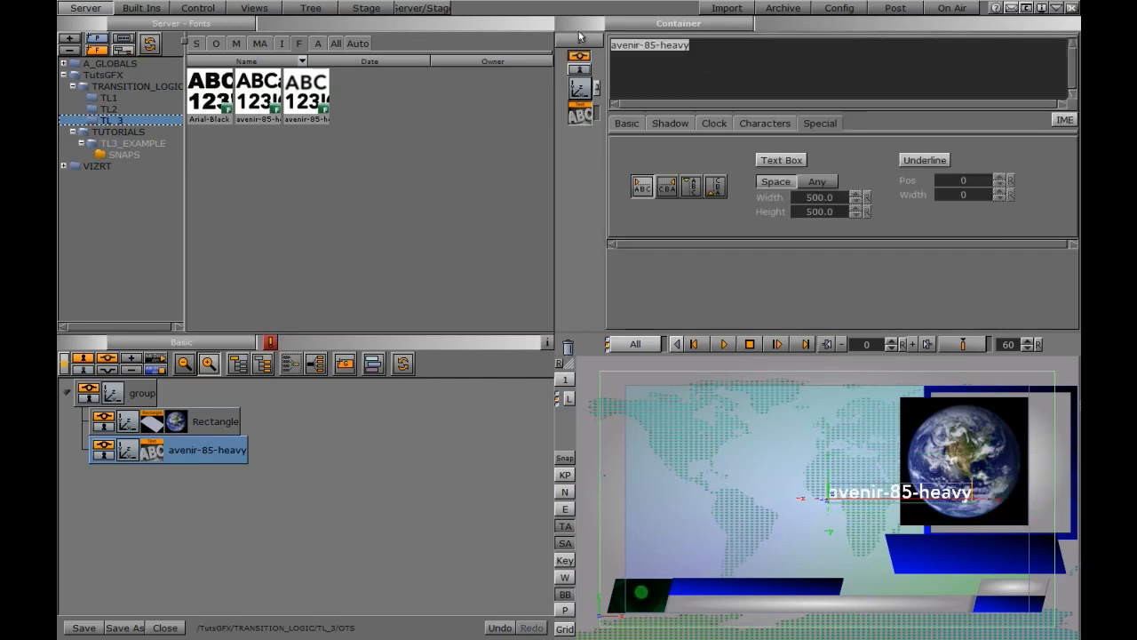
text(eAR)
key(BackSpace)
key(BackSpace)
key(BackSpace)
text(Earth)
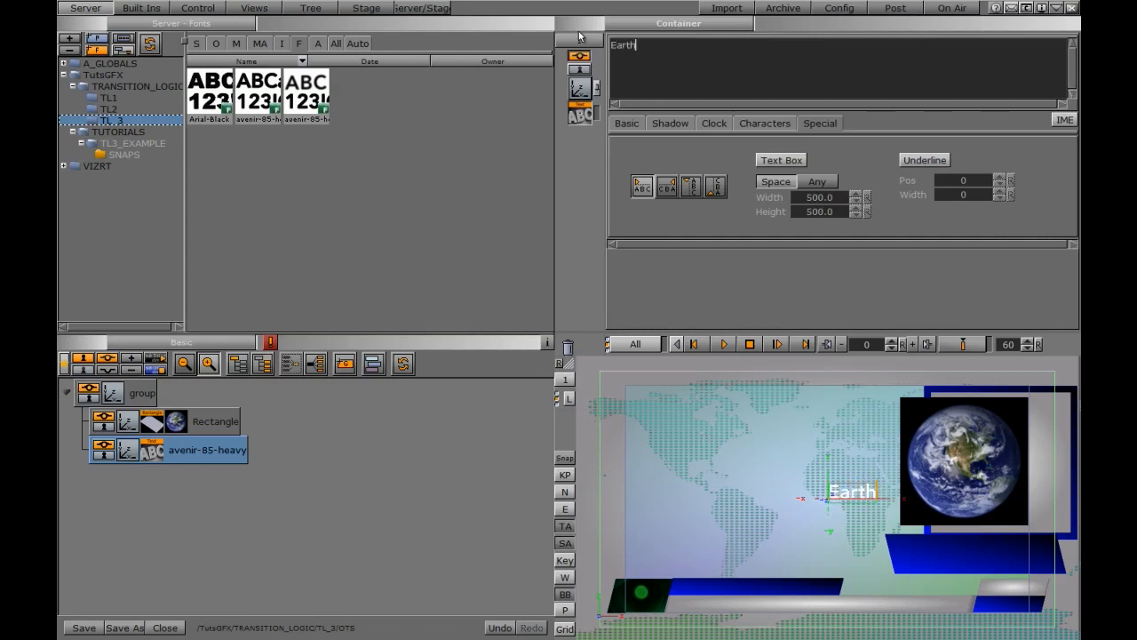
text(quake)
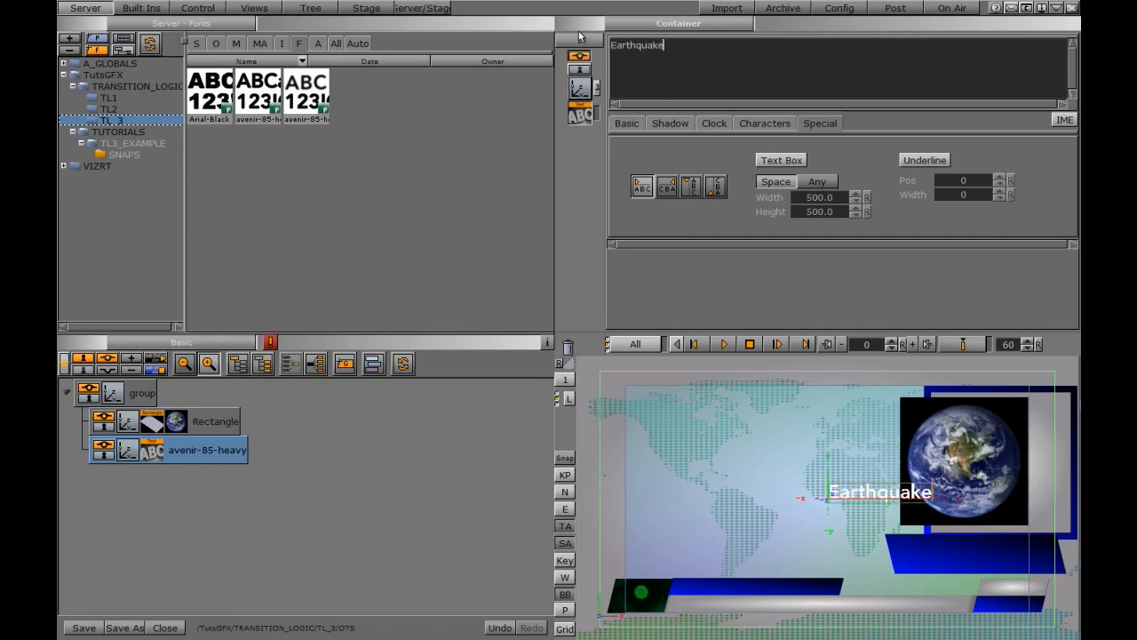
text( Hits)
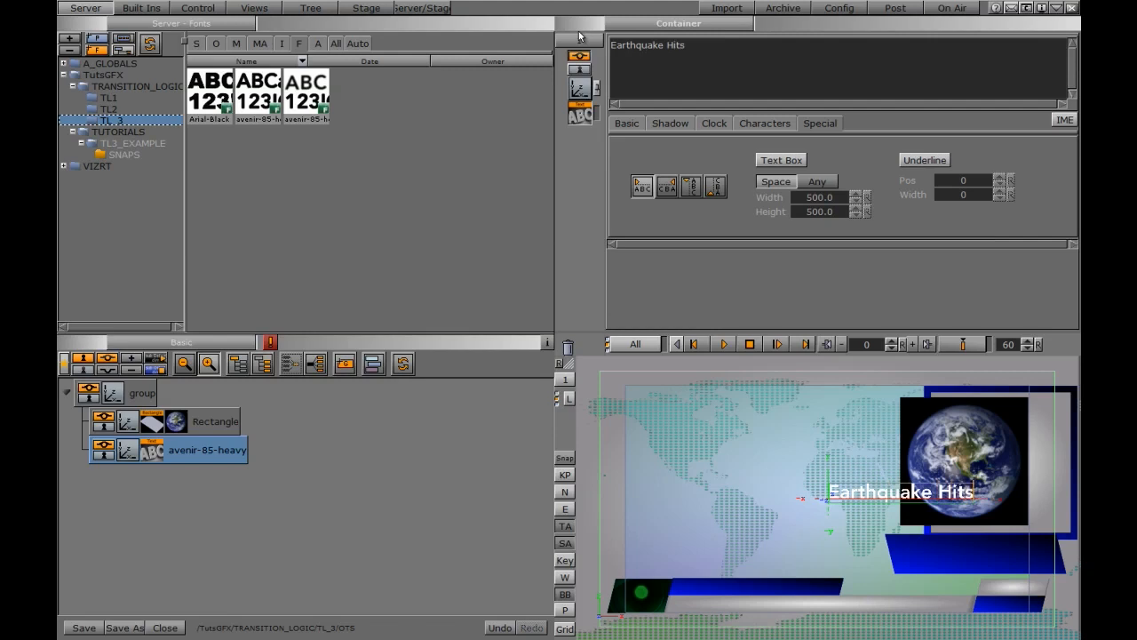
key(Return)
text(Pacific Rim)
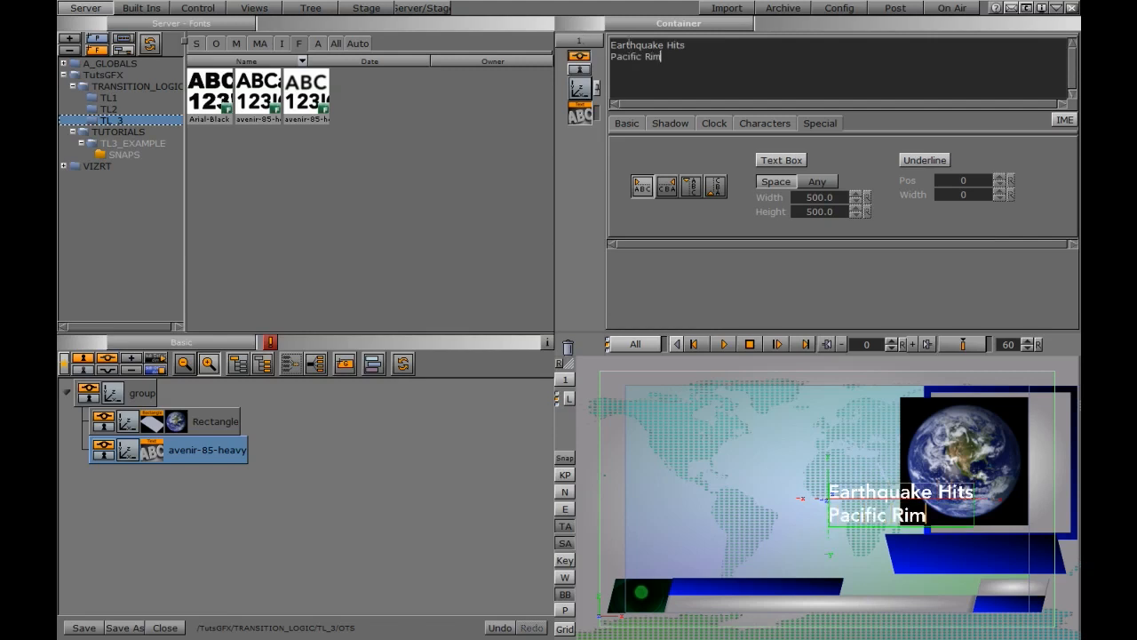
Move the text onto the blue banner below the picture, then set its leading to -10.7 and tracking to -1.7.
click(579, 88)
drag(667, 93, 610, 136)
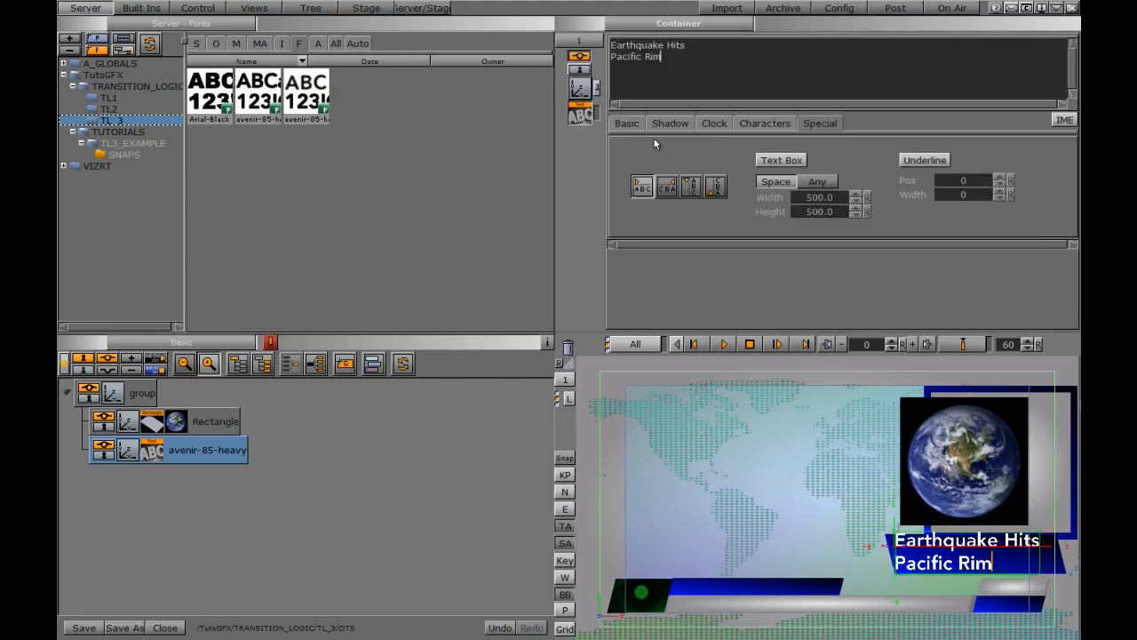
click(627, 127)
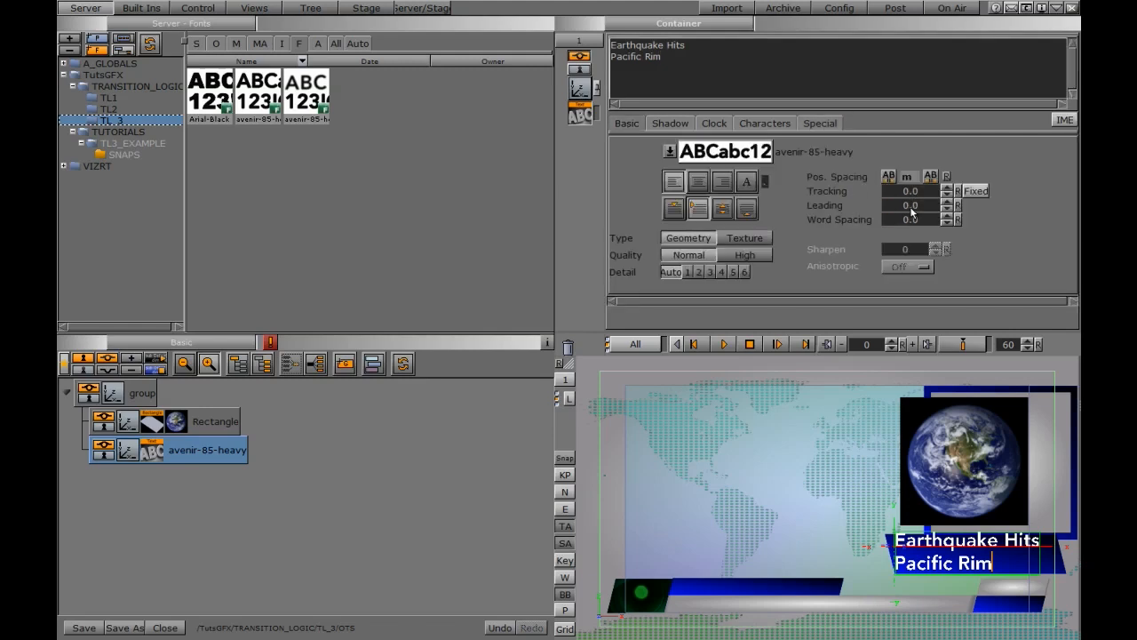
drag(911, 210, 839, 208)
mouse_move(914, 194)
mouse_down()
mouse_move(894, 193)
mouse_move(903, 194)
mouse_up()
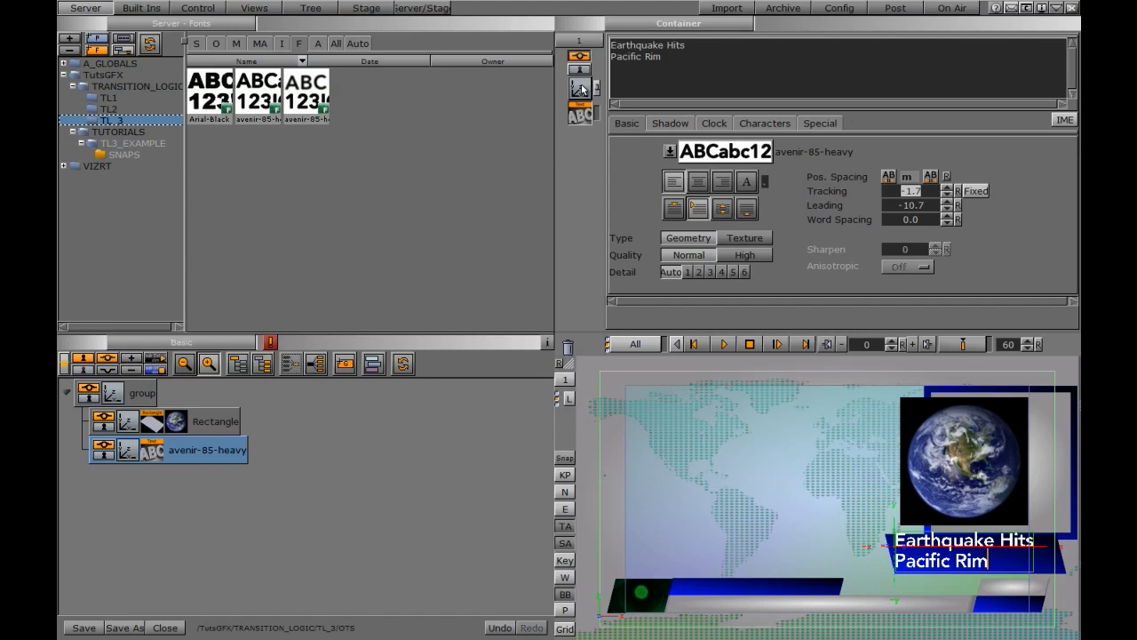
Fine-tune the text's position to centre it within the blue banner, with Y at -77.
click(817, 124)
click(635, 125)
click(579, 88)
drag(658, 105, 663, 92)
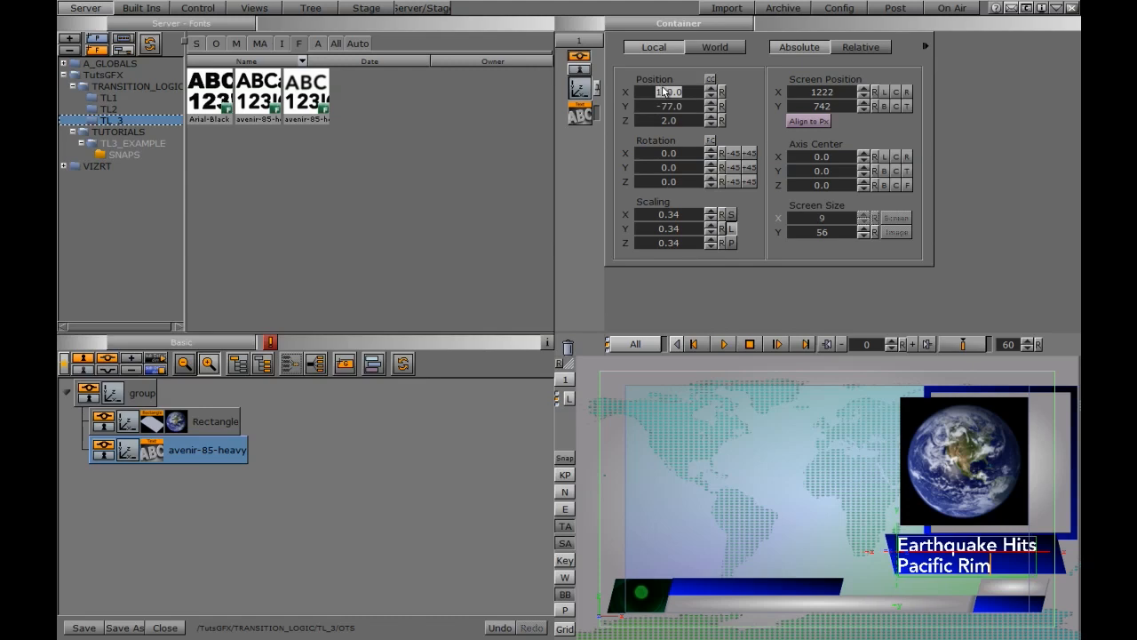
click(579, 115)
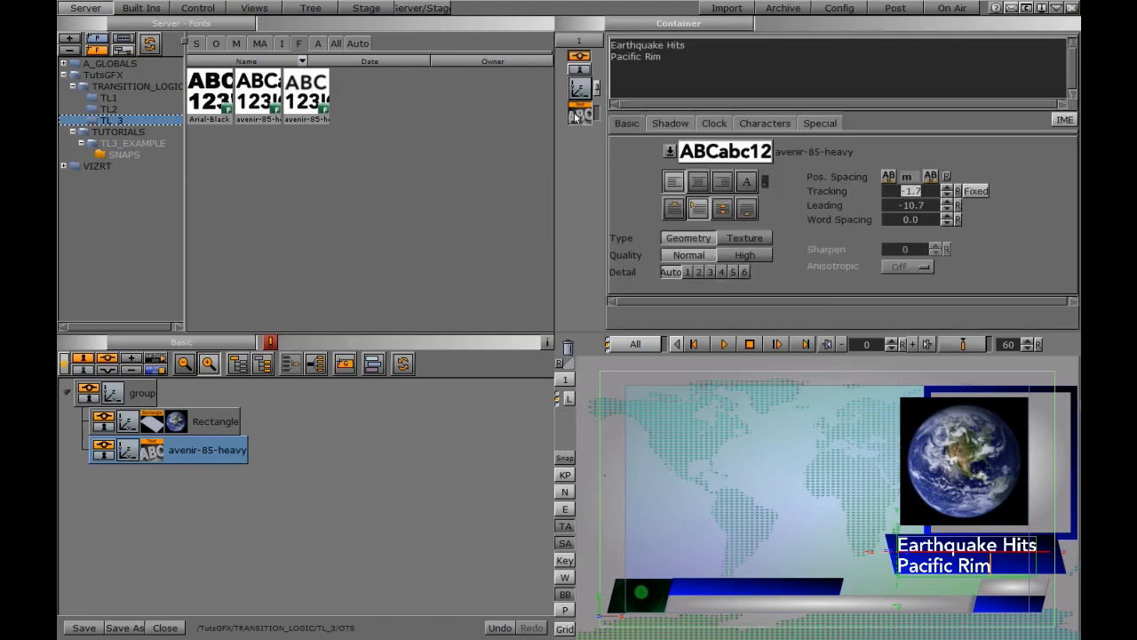
click(664, 125)
click(636, 126)
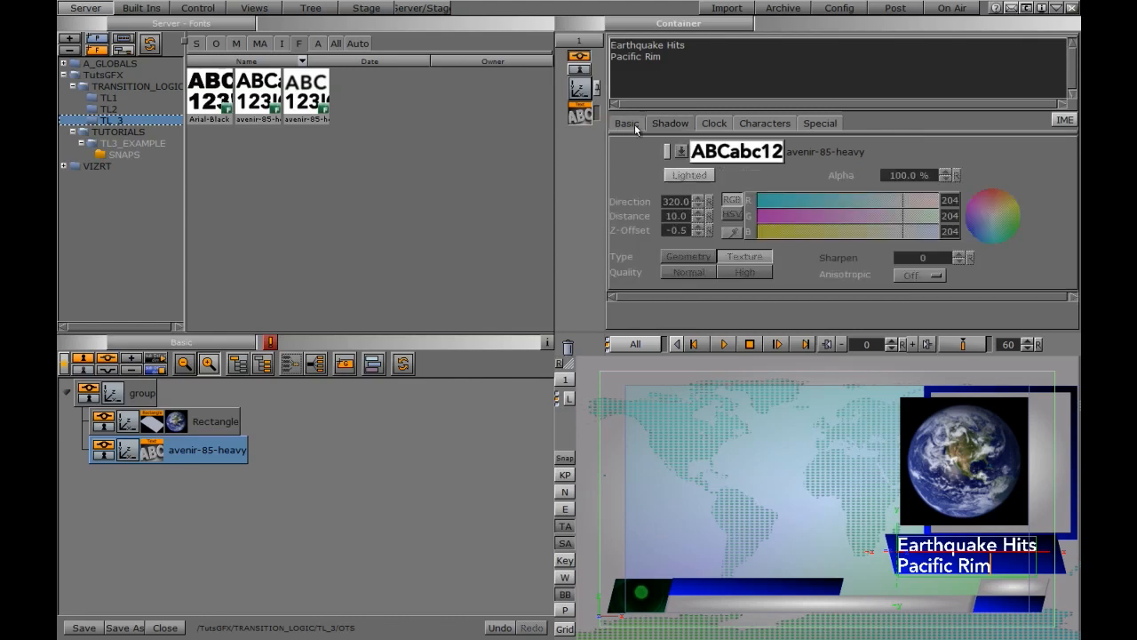
Add a Control Text plugin to the avenir-85-heavy container and set its description to "ots text".
click(141, 8)
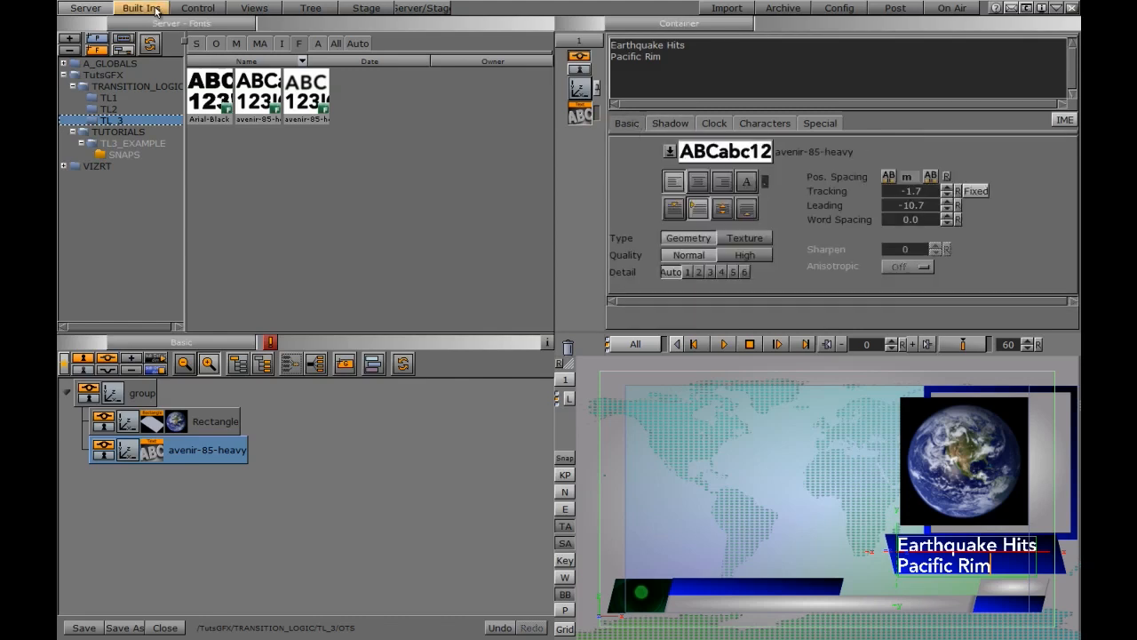
click(224, 41)
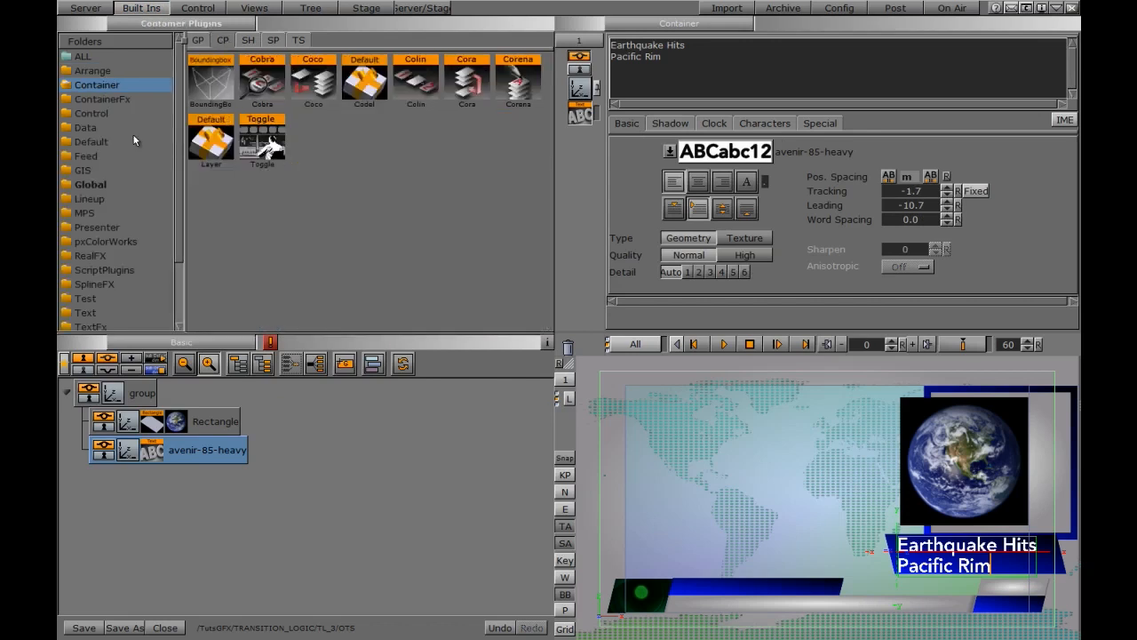
click(91, 114)
drag(364, 311, 203, 455)
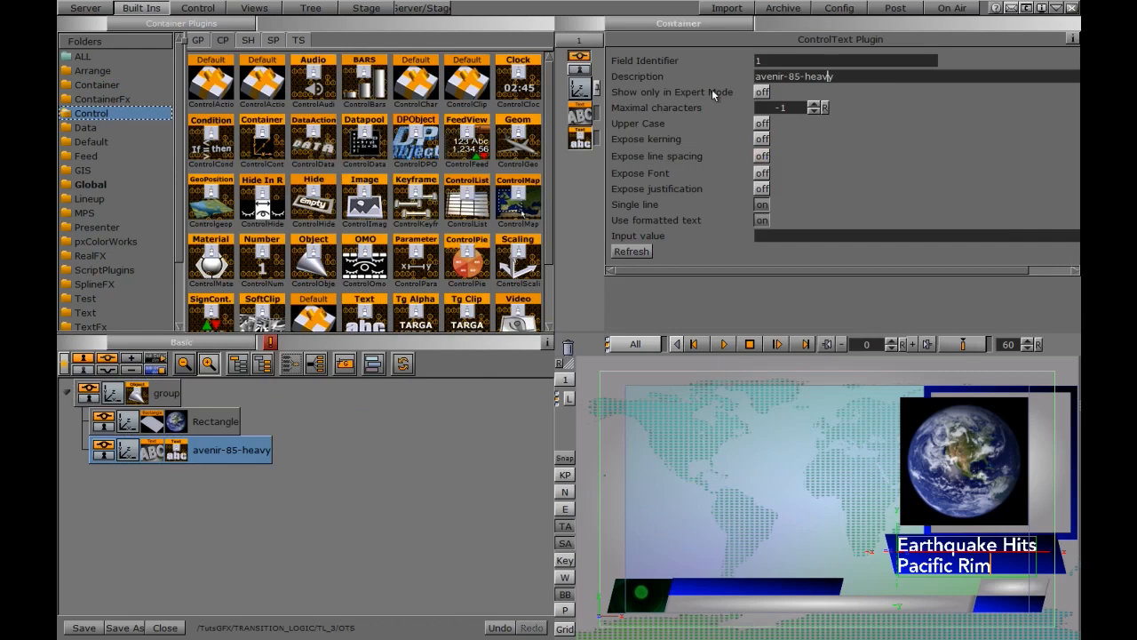
click(761, 61)
key(Tab)
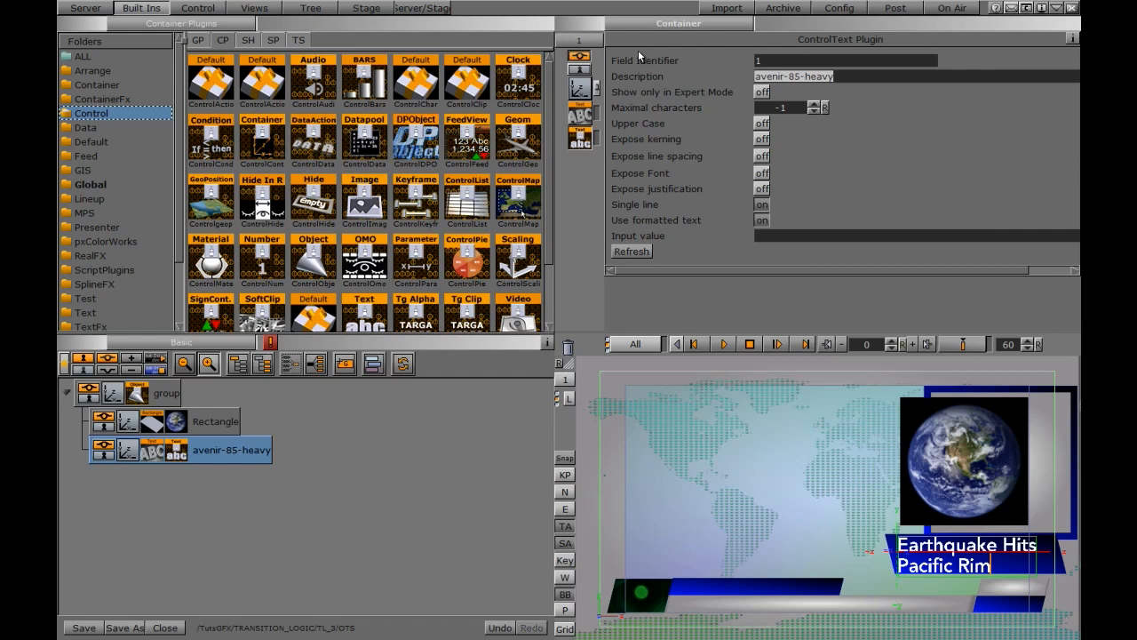
text(ots text)
Add a Control Image plugin to the Rectangle container and set its field identifier to 2.
drag(365, 200, 213, 427)
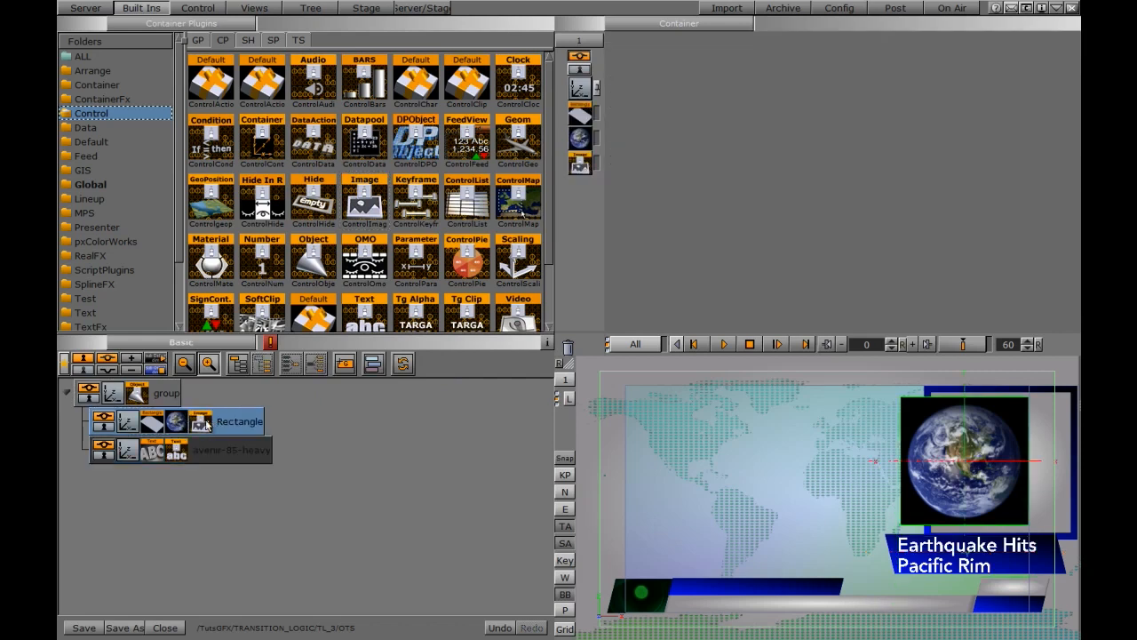
click(202, 426)
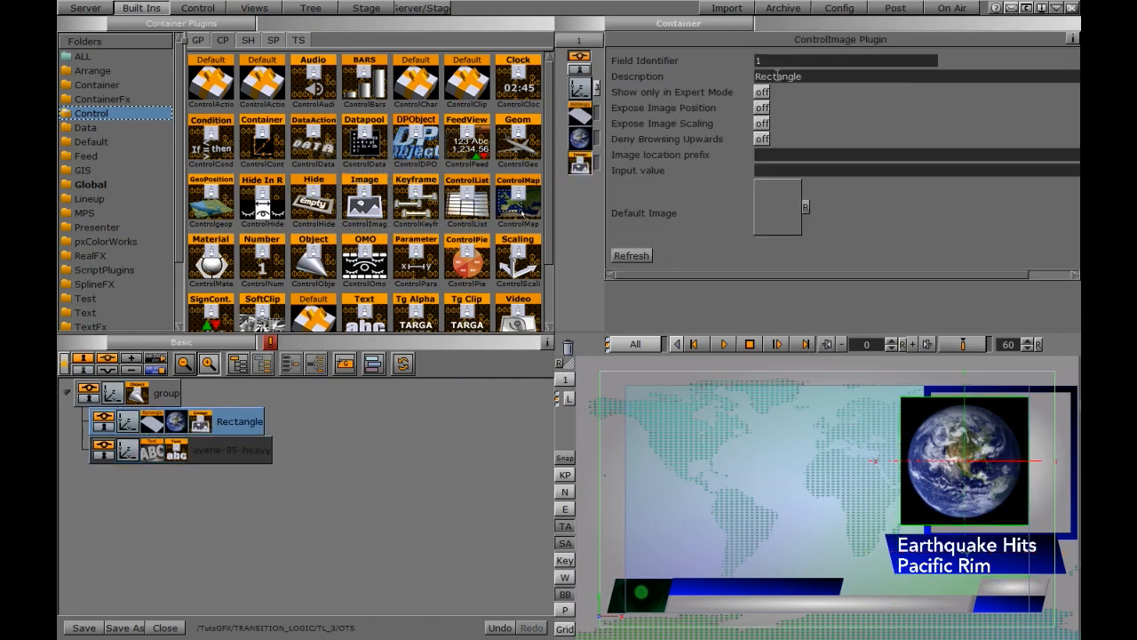
text(2)
Enable transition logic in the parent container's Control Object, with layer identifier OTS, state identifier A and background scene MASTER.
click(136, 393)
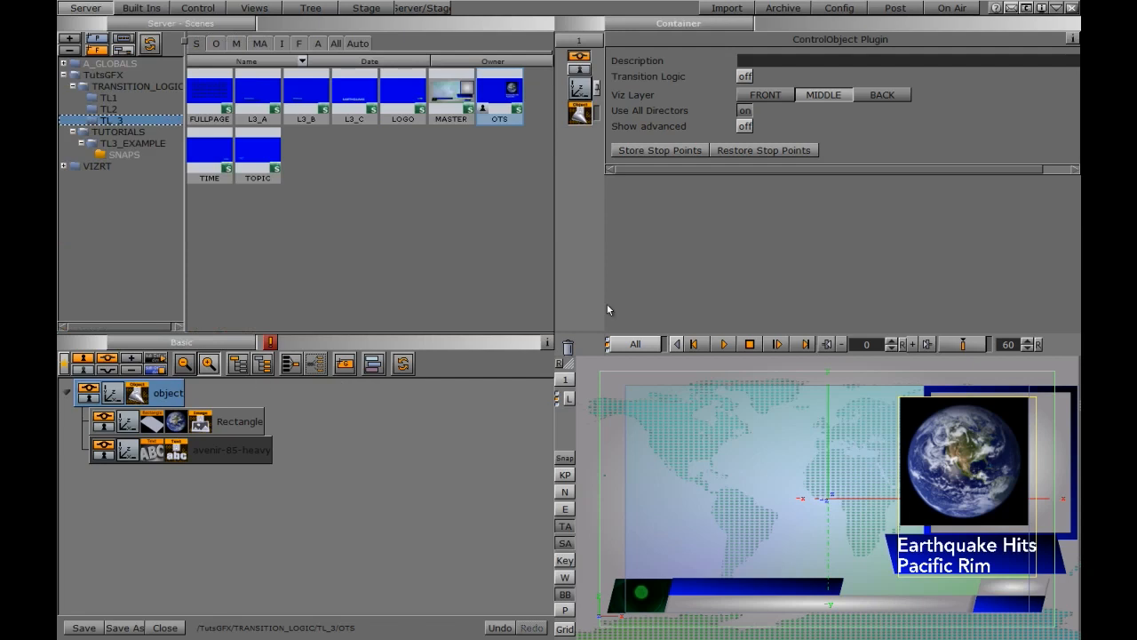
click(744, 77)
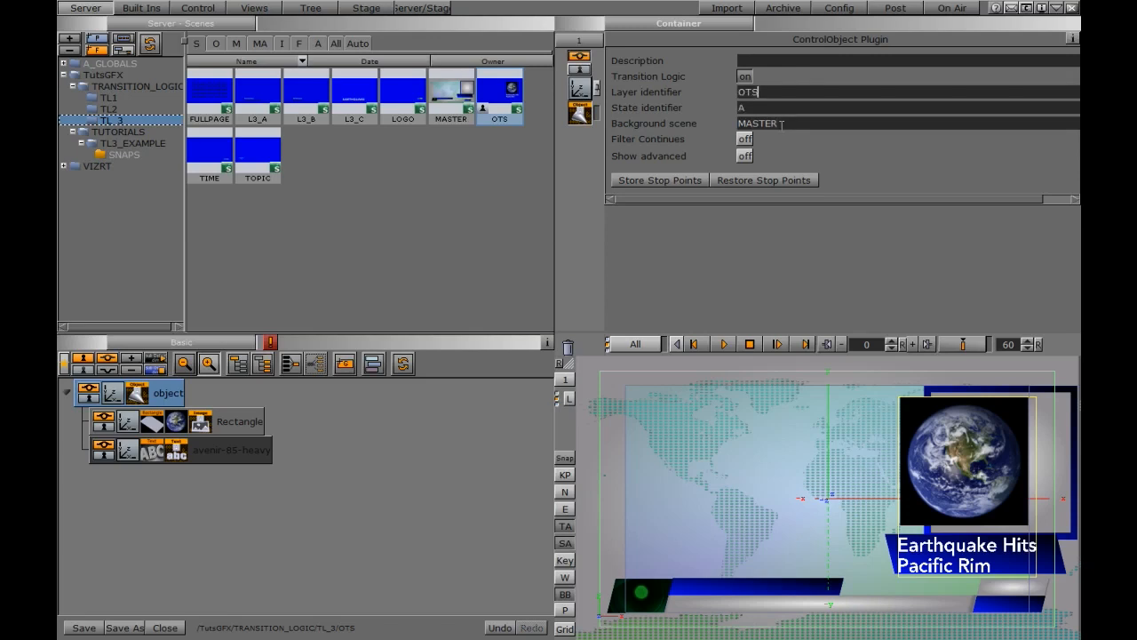
Deactivate the OTS background image in the scene settings and save the OTS scene.
click(676, 26)
click(637, 82)
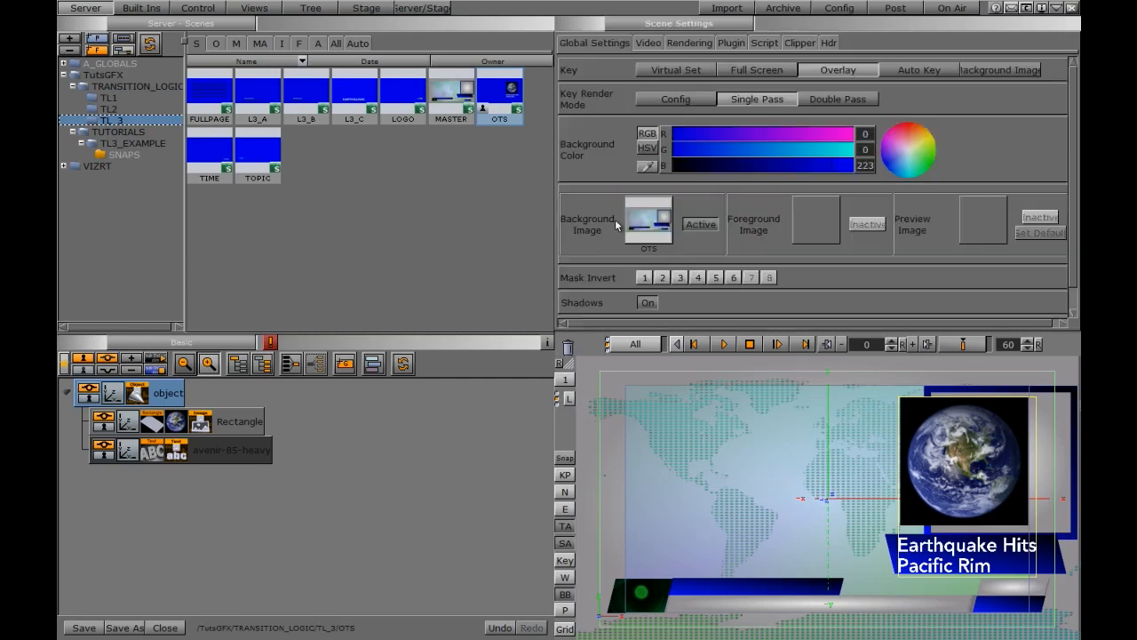
click(701, 225)
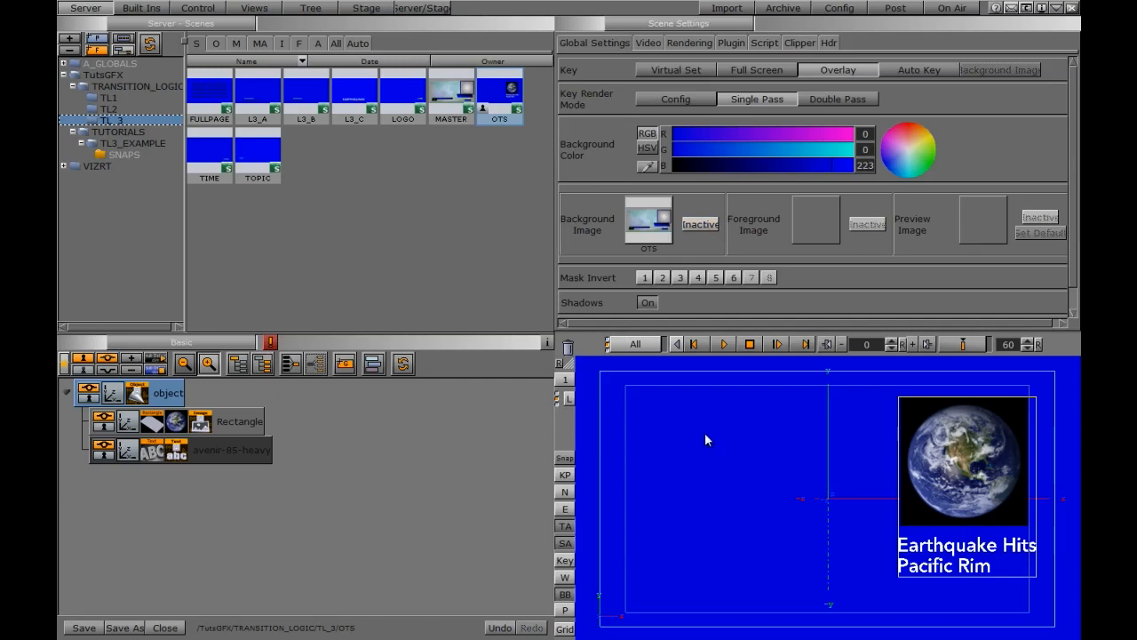
drag(837, 167, 829, 172)
click(86, 631)
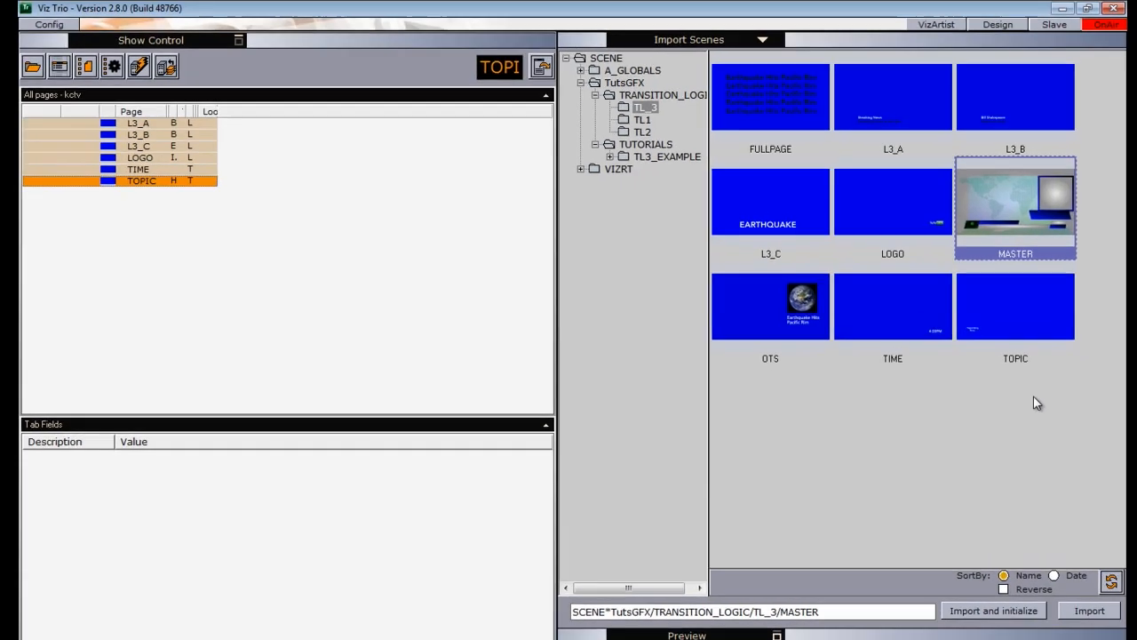
In Viz Trio, import the FULLPAGE and OTS scenes from the TL_3 folder together into the show's page list.
click(795, 99)
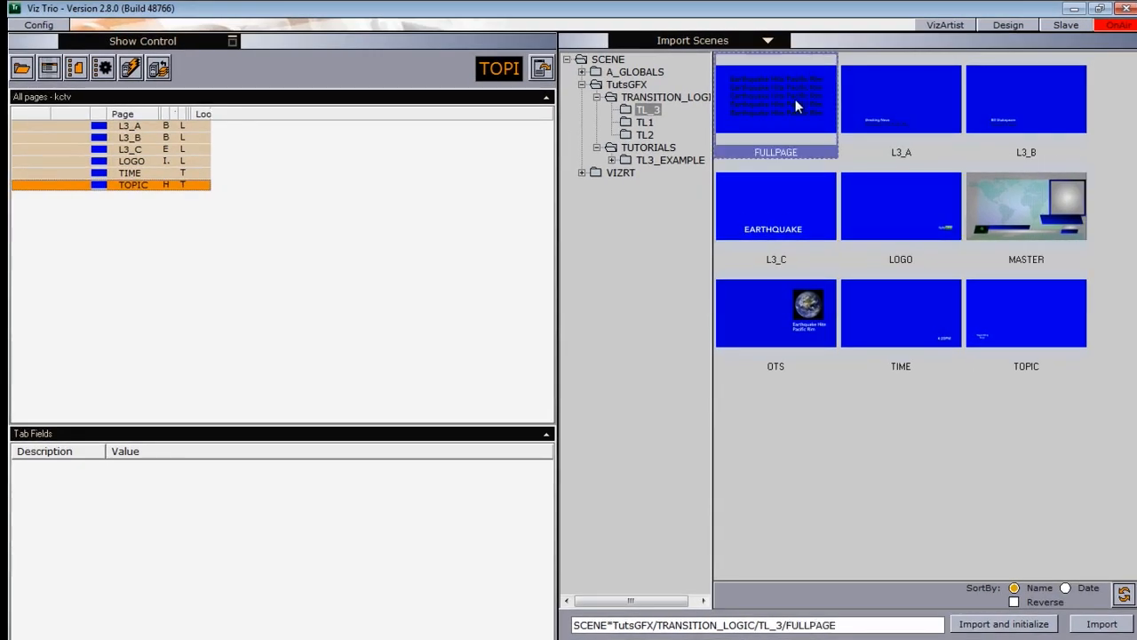
ctrl+click(766, 318)
drag(767, 311, 251, 281)
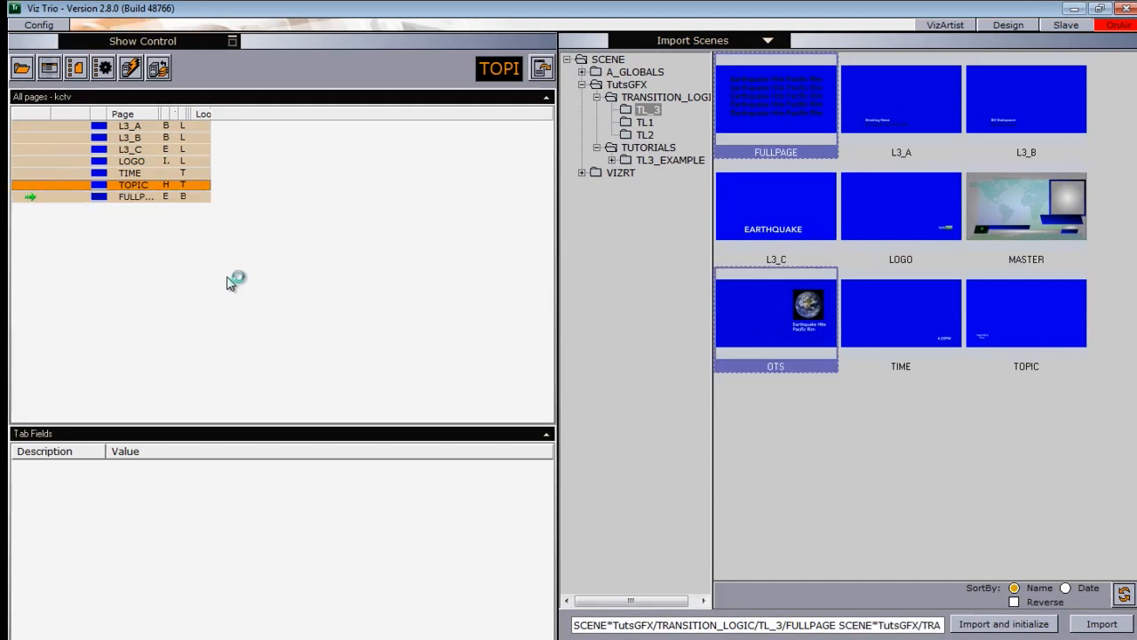
Put the imported FULLPAGE page on air with a direct take over the output view.
click(129, 196)
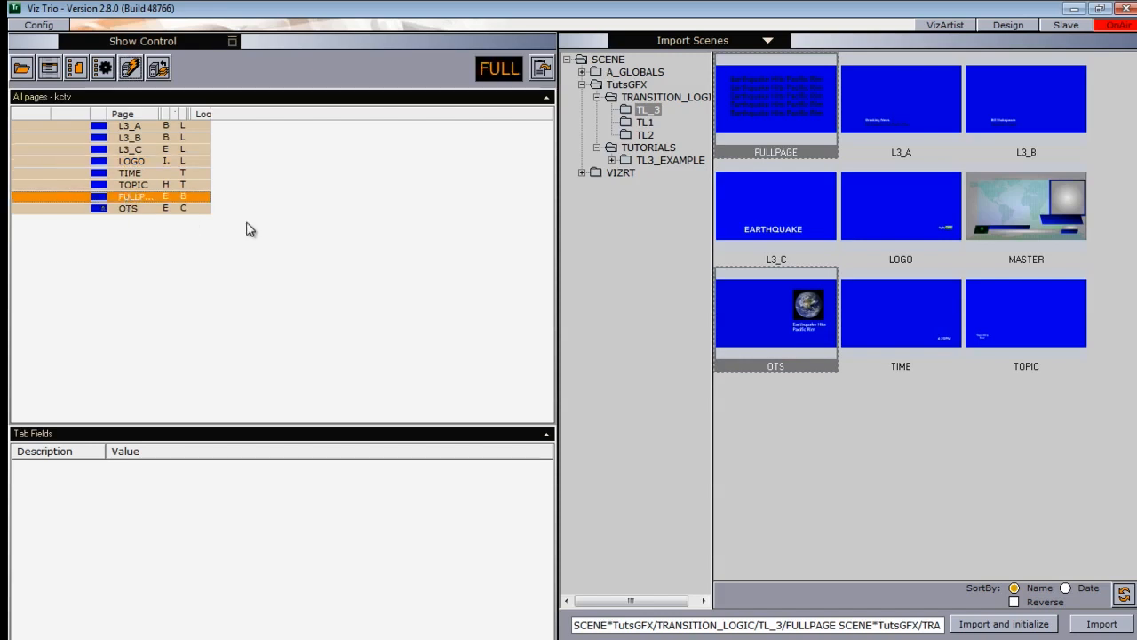
click(1113, 24)
right_click(177, 246)
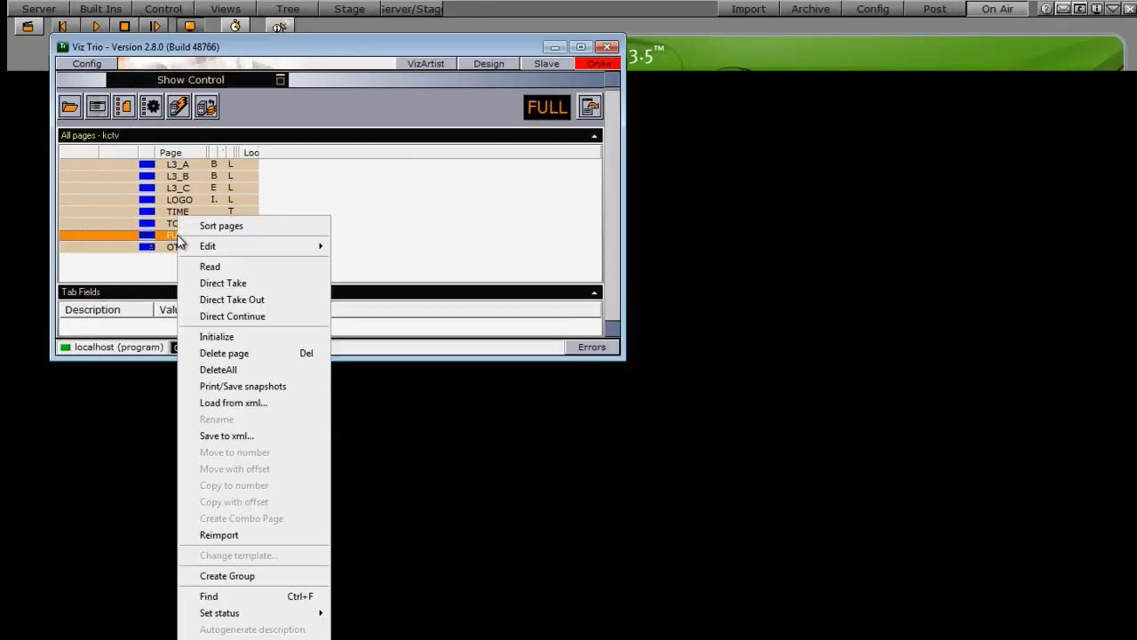
click(209, 283)
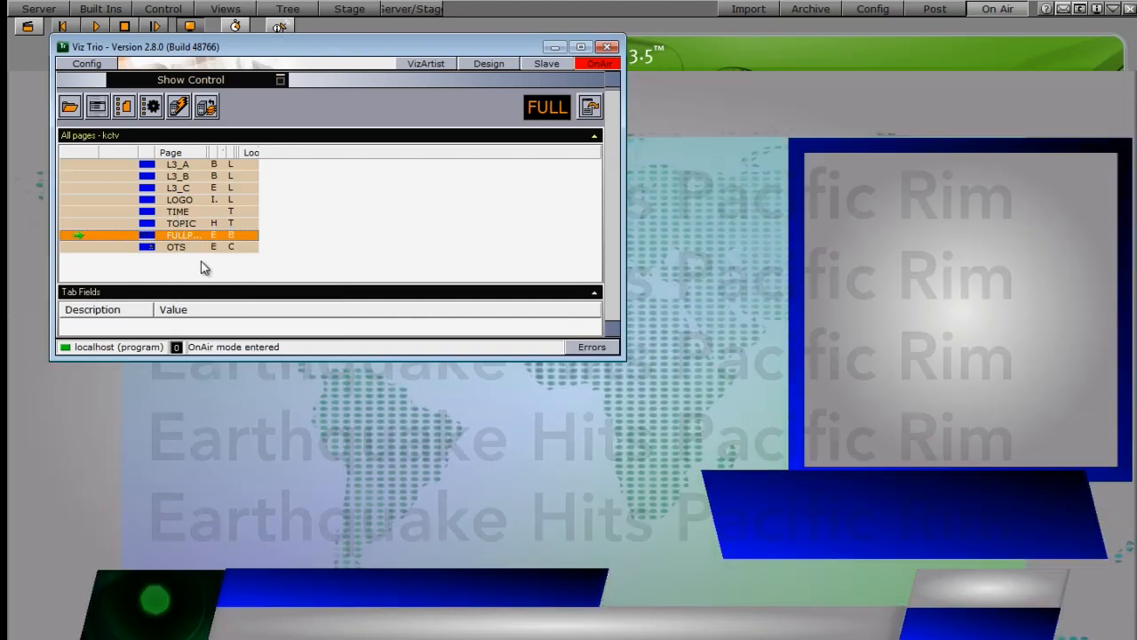
Take the three lower-third pages L3_A, L3_B and L3_C off air.
right_click(175, 168)
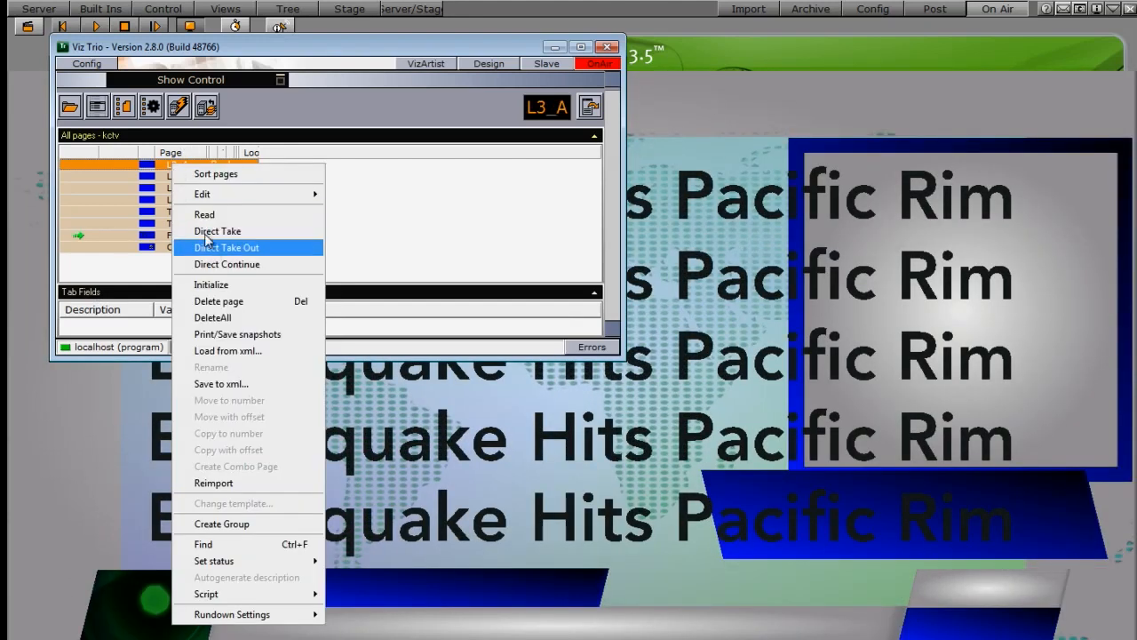
click(232, 248)
right_click(182, 176)
click(233, 261)
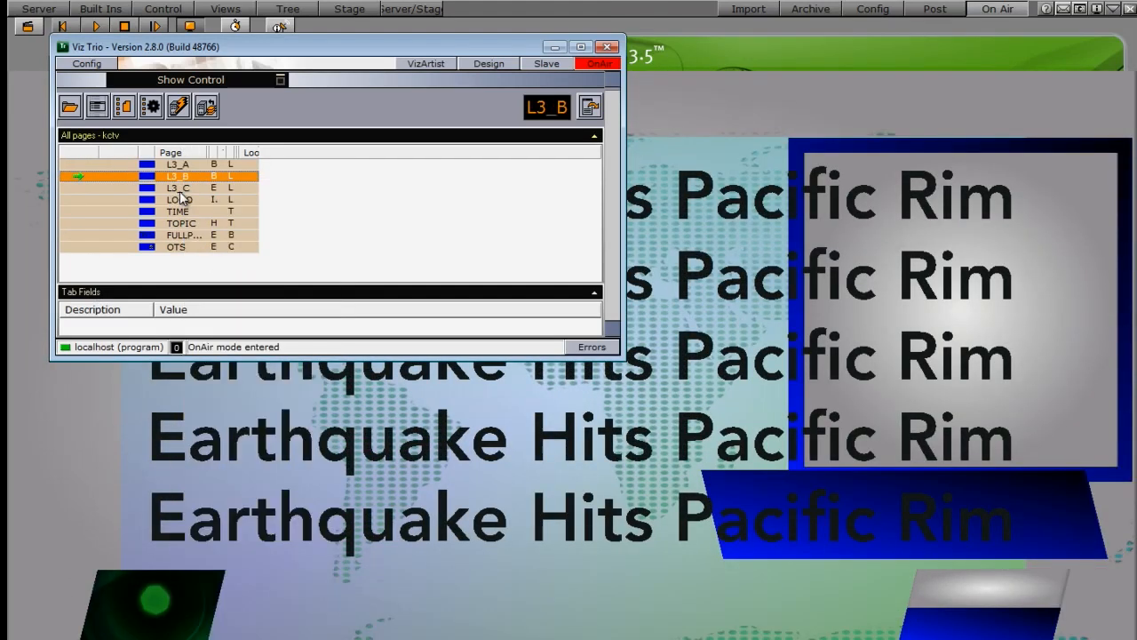
right_click(180, 188)
click(232, 271)
Take the LOGO, TIME and TOPIC pages off air.
right_click(177, 200)
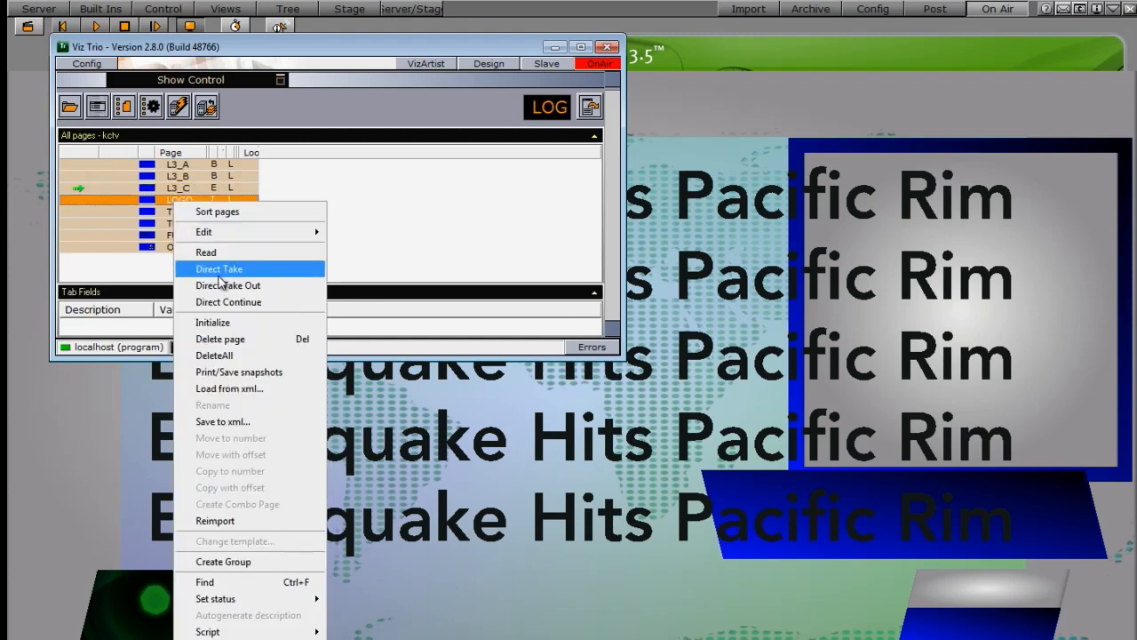
click(218, 266)
right_click(181, 216)
click(224, 300)
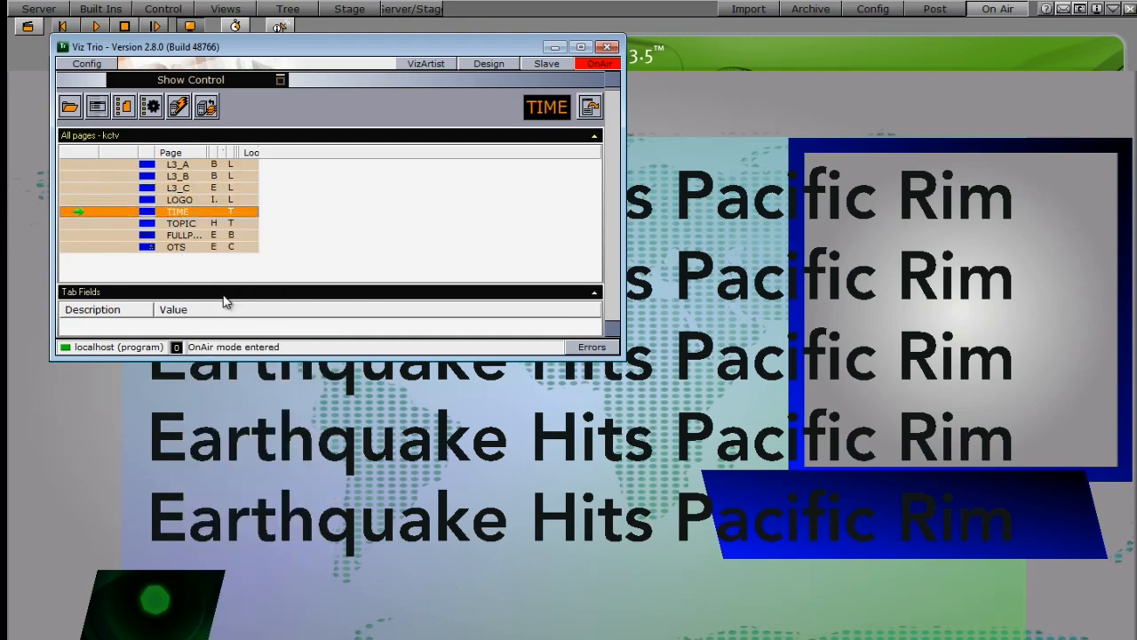
right_click(200, 221)
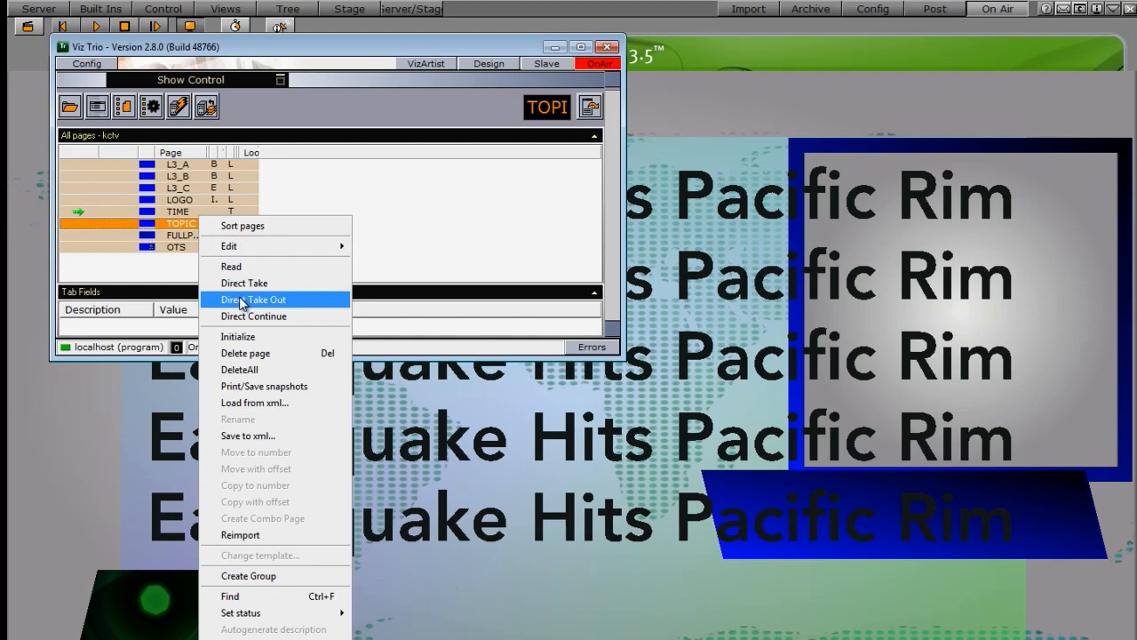
click(241, 301)
Play the FULLPAGE page on air again and take the OTS page out.
right_click(188, 236)
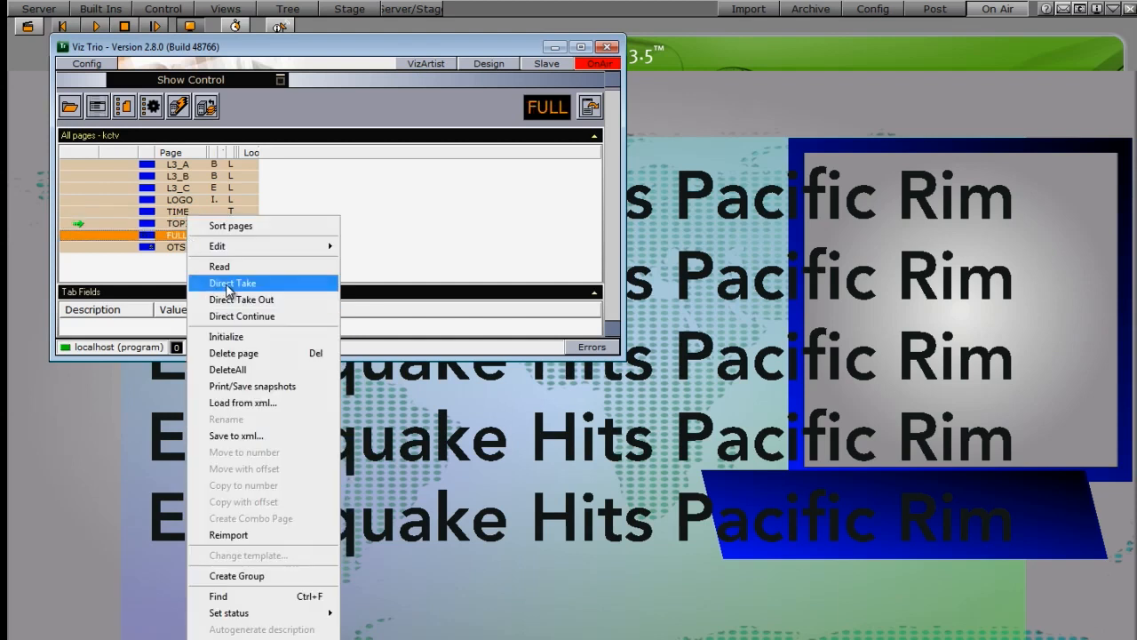
click(229, 284)
right_click(197, 236)
click(234, 282)
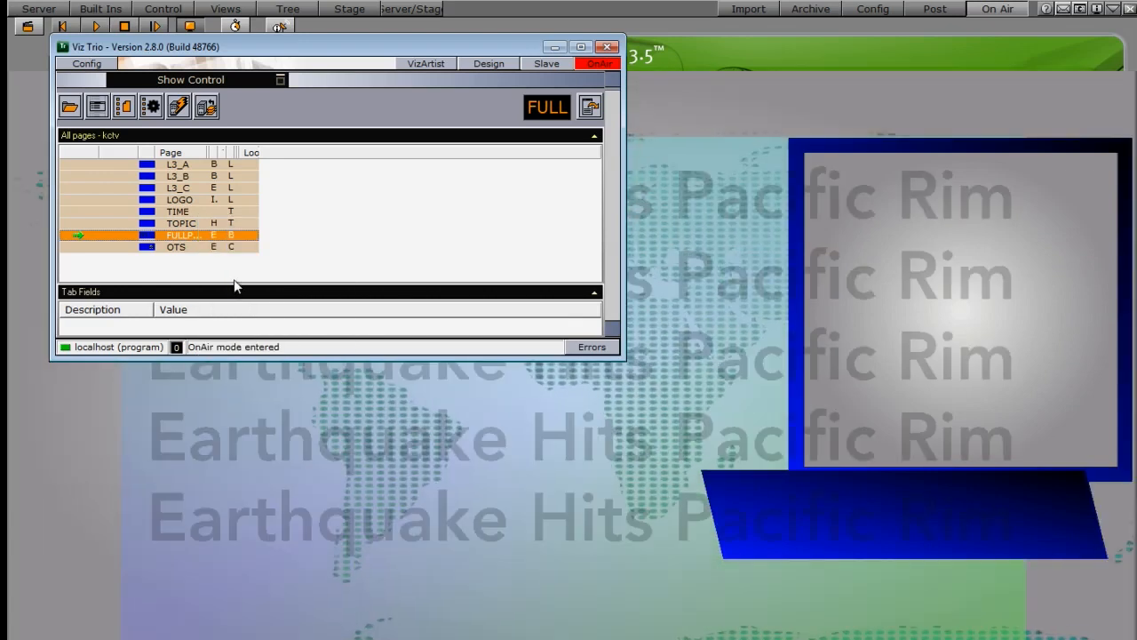
right_click(195, 248)
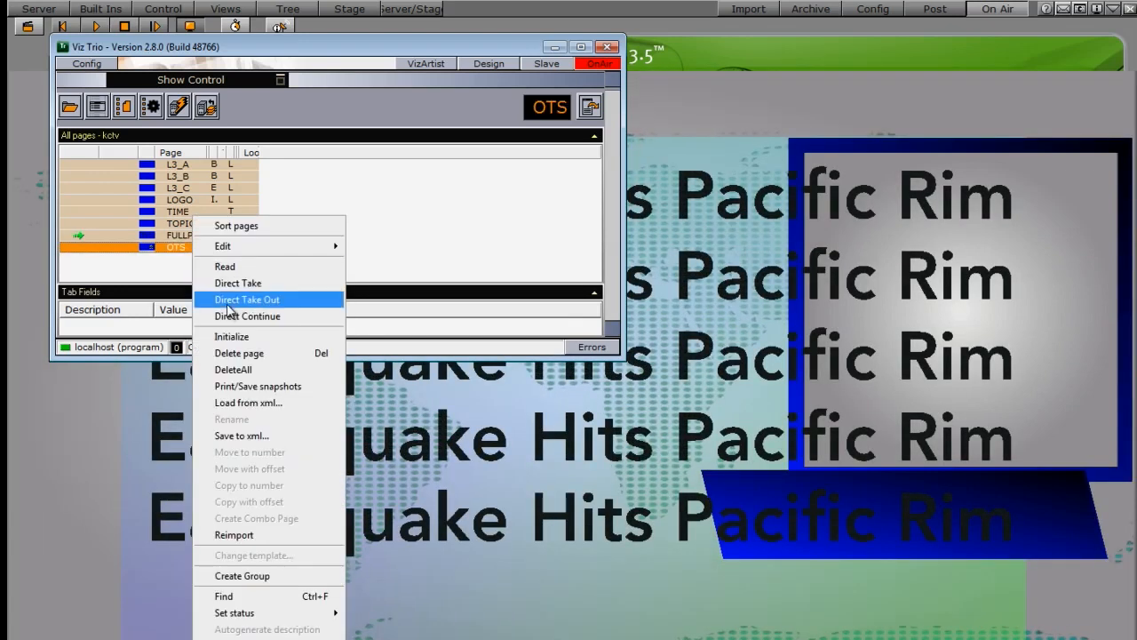
click(233, 297)
Test the FULLPAGE transitions by taking the page out, playing it on air again and taking it out once more.
right_click(189, 234)
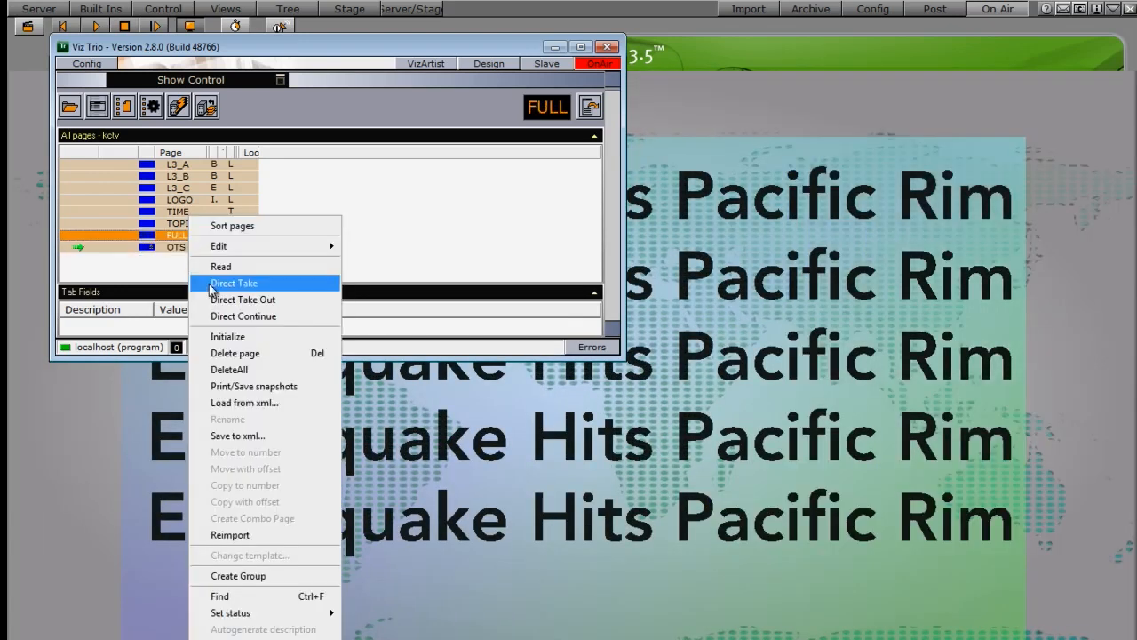
click(227, 296)
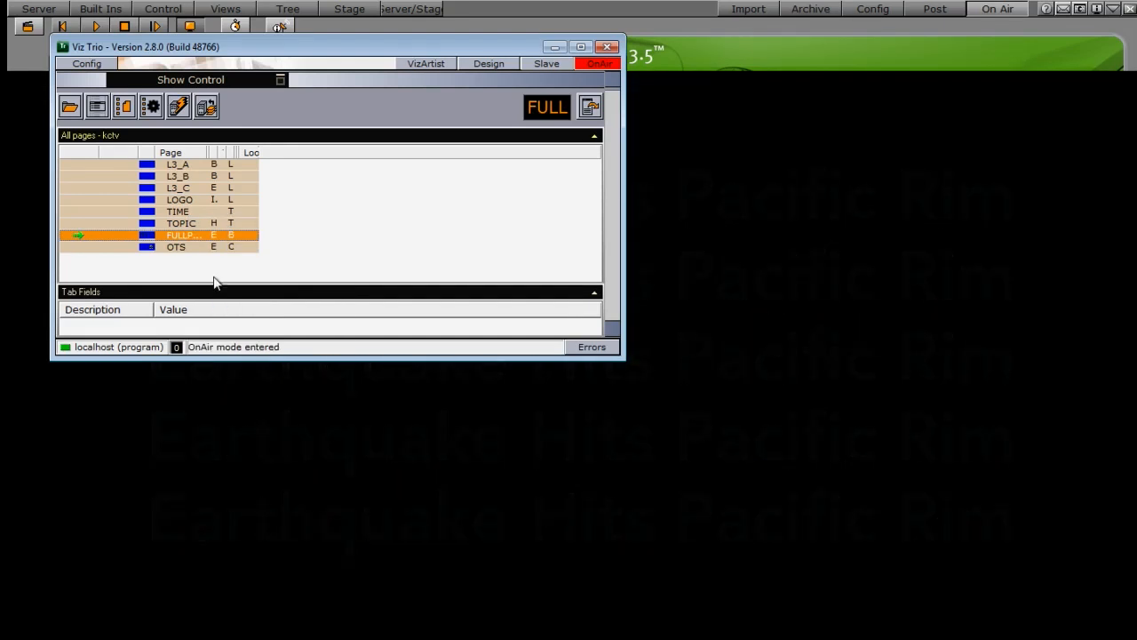
right_click(187, 236)
click(223, 285)
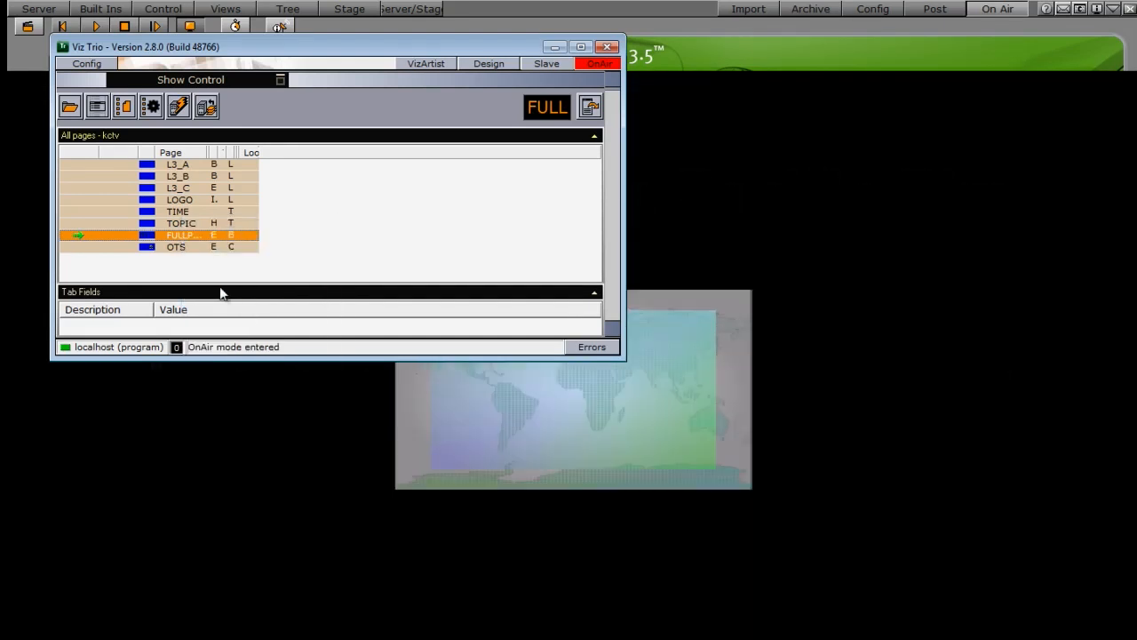
right_click(188, 246)
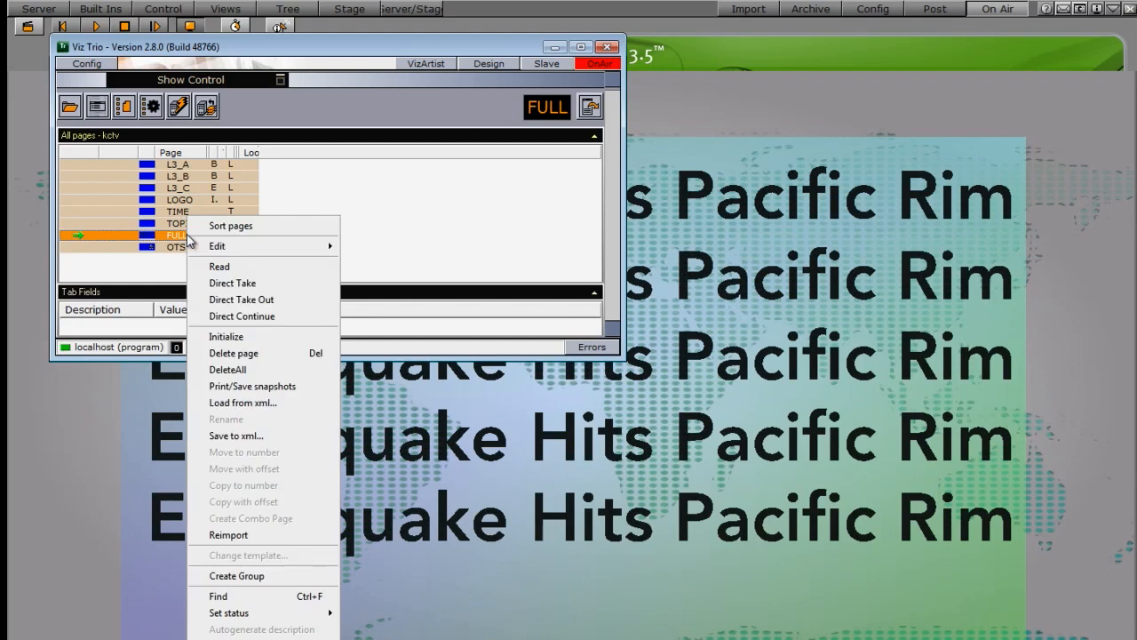
click(233, 296)
Test the OTS page by taking it on air and taking it out again.
right_click(182, 248)
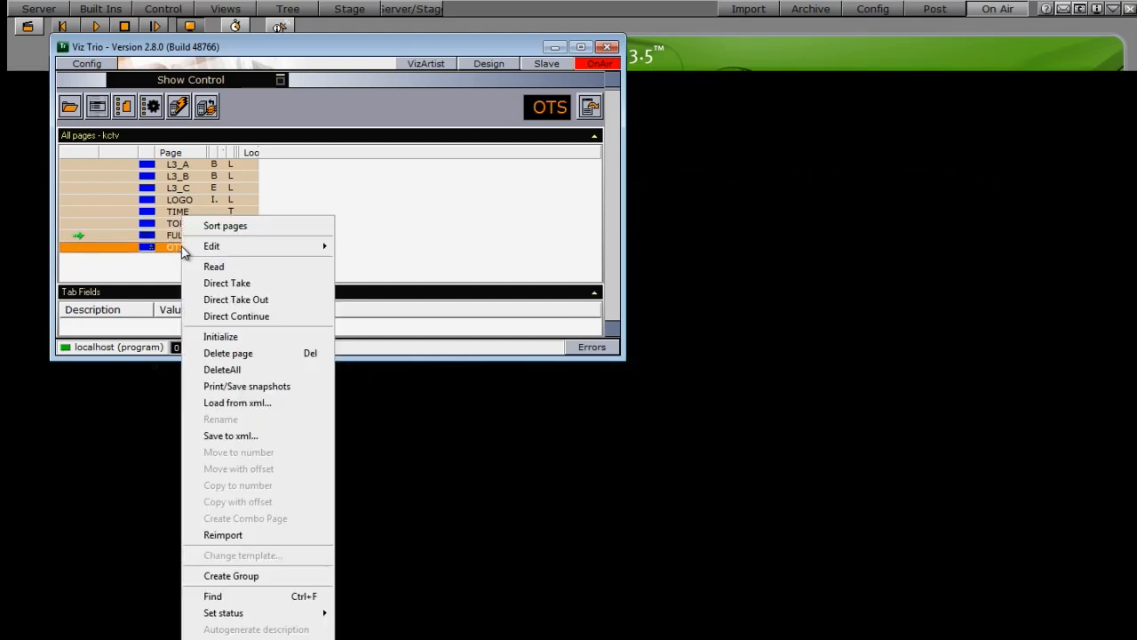
click(207, 281)
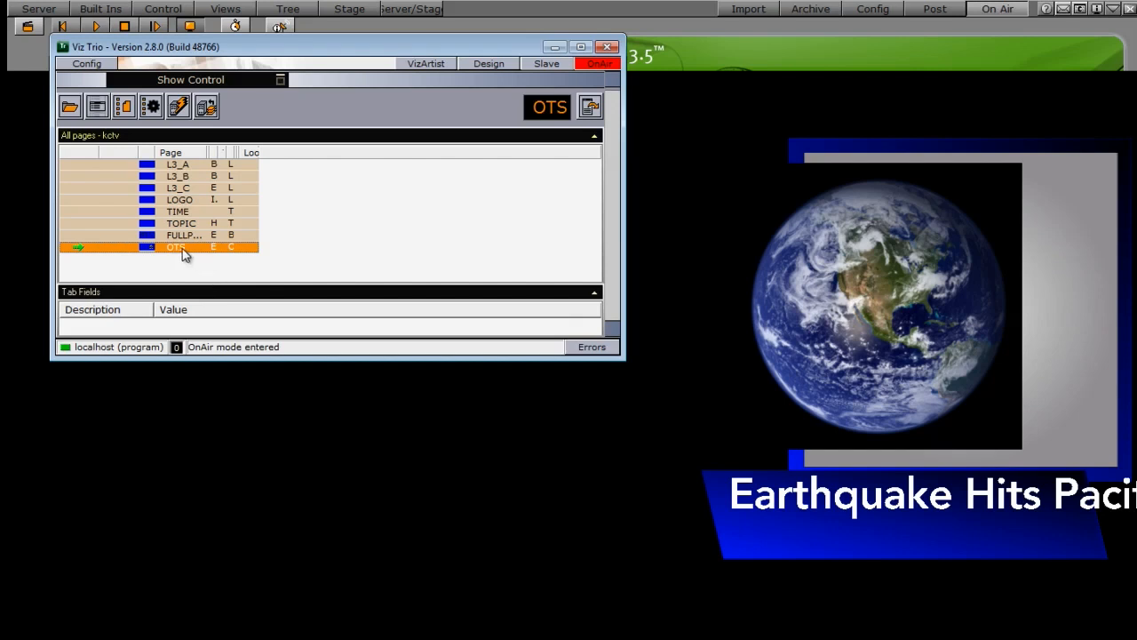
right_click(177, 251)
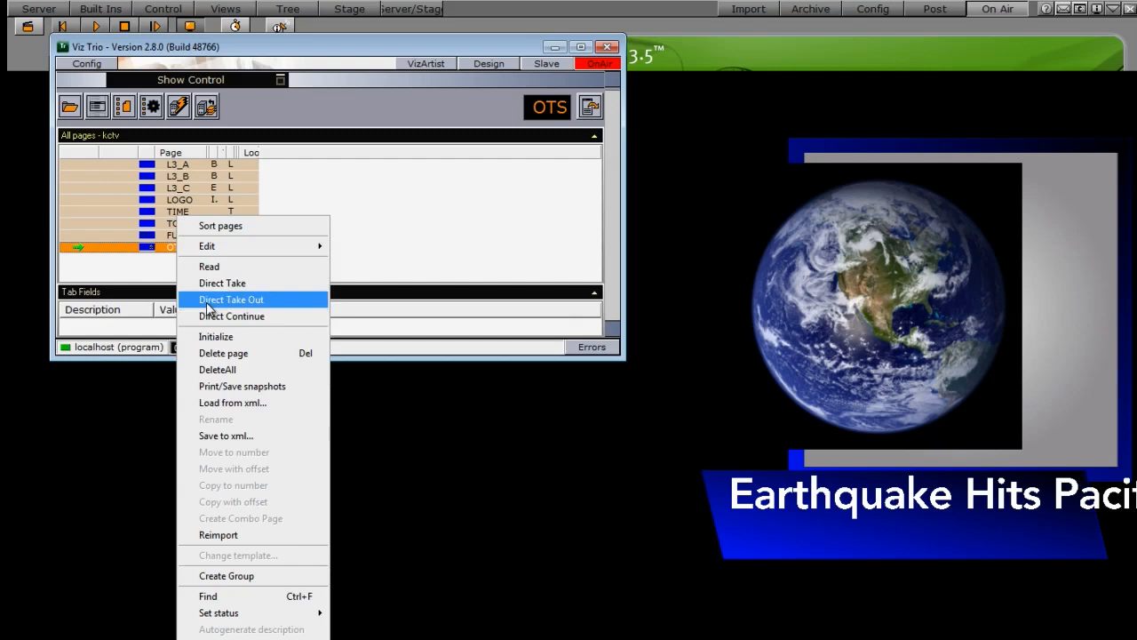
click(208, 297)
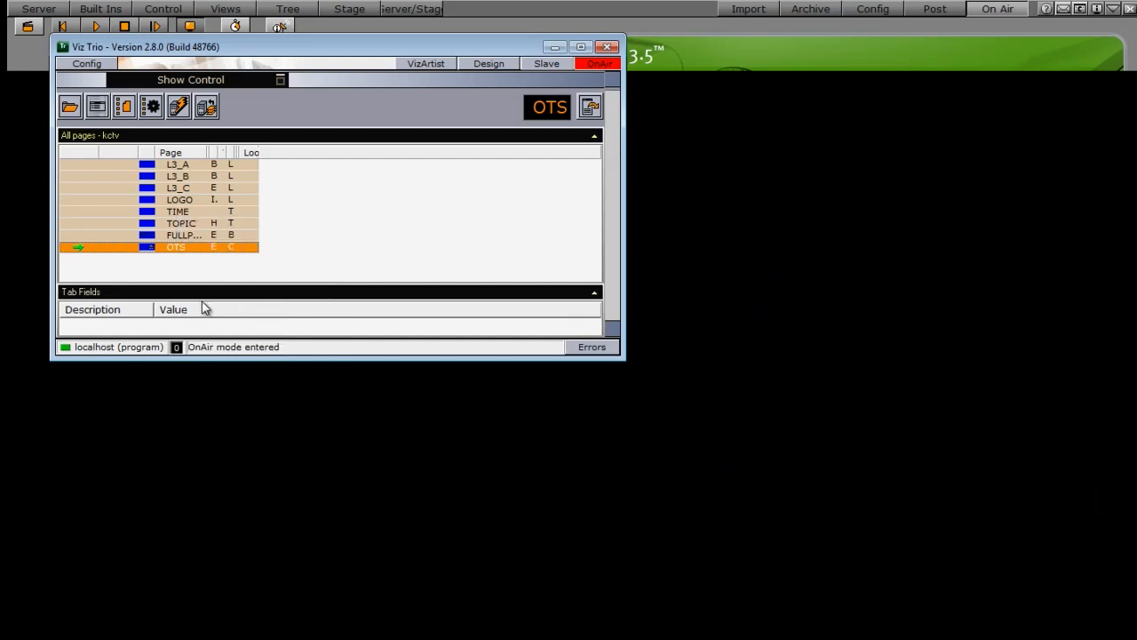
Switch to Viz Artist, open the OTS scene and turn off Single line in the text container's ControlText plugin.
click(55, 8)
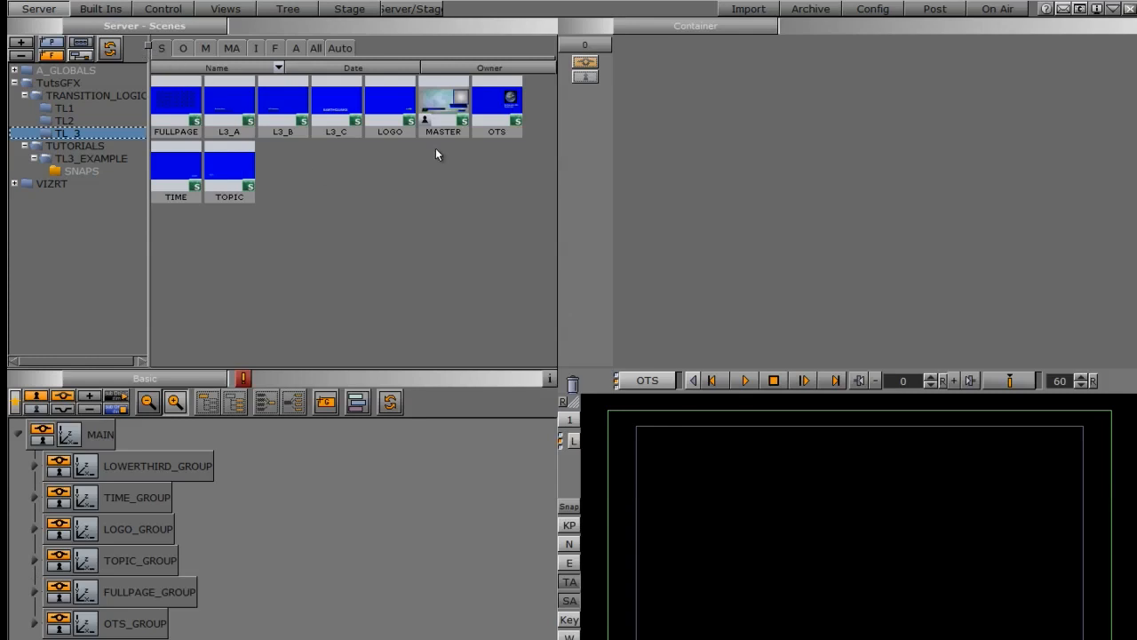
double_click(483, 111)
click(375, 390)
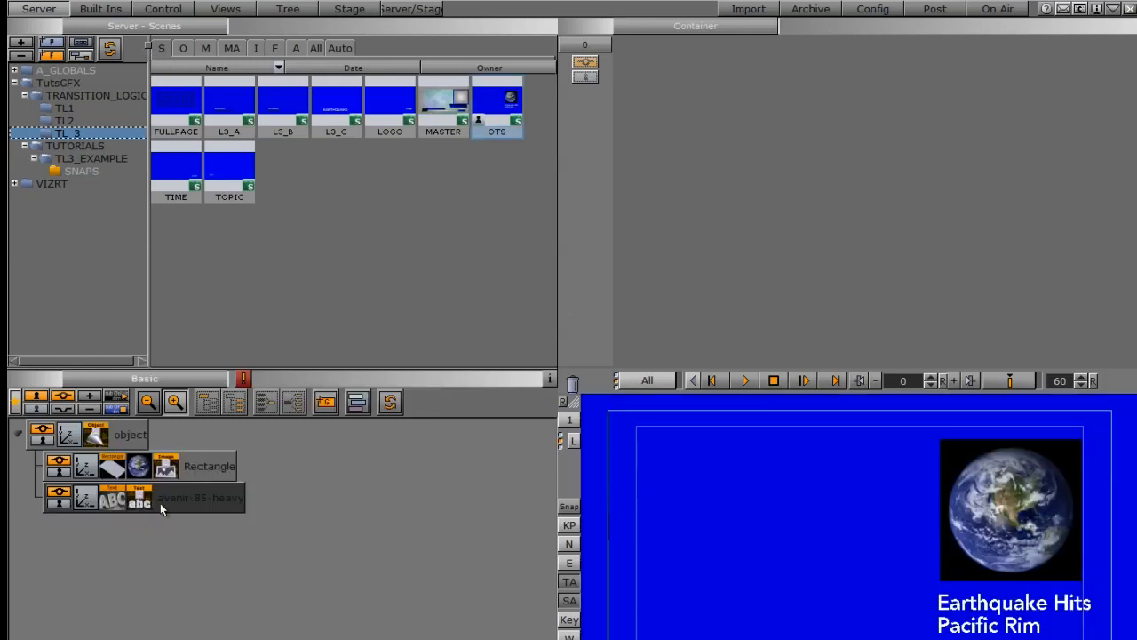
click(140, 503)
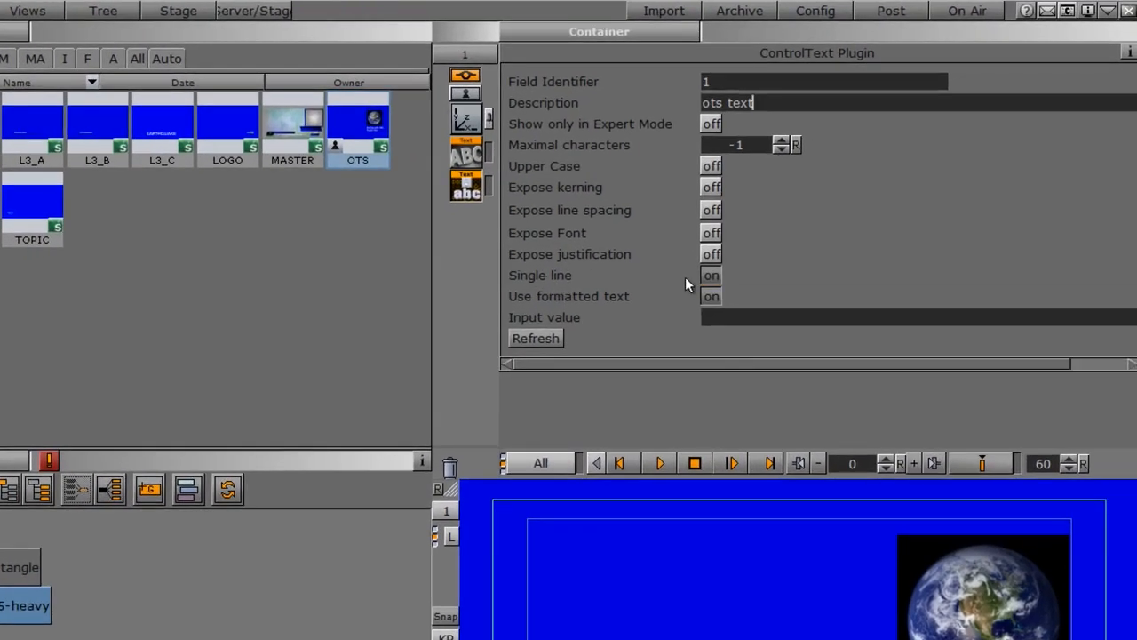
click(710, 276)
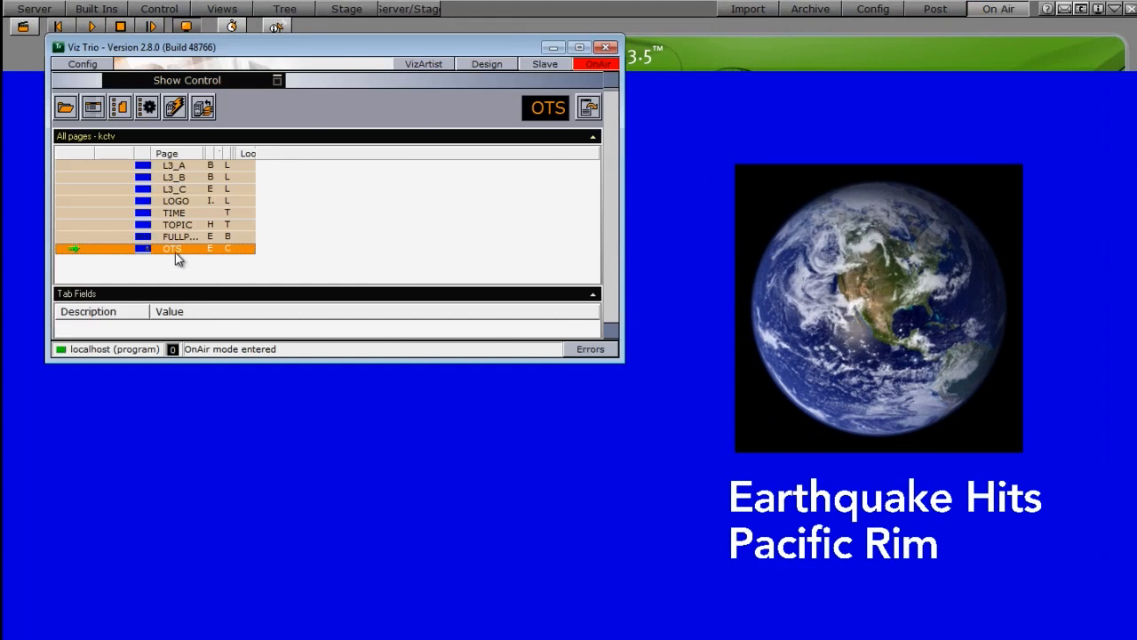
Reimport the OTS page in Viz Trio and put it on air with a direct take.
right_click(175, 255)
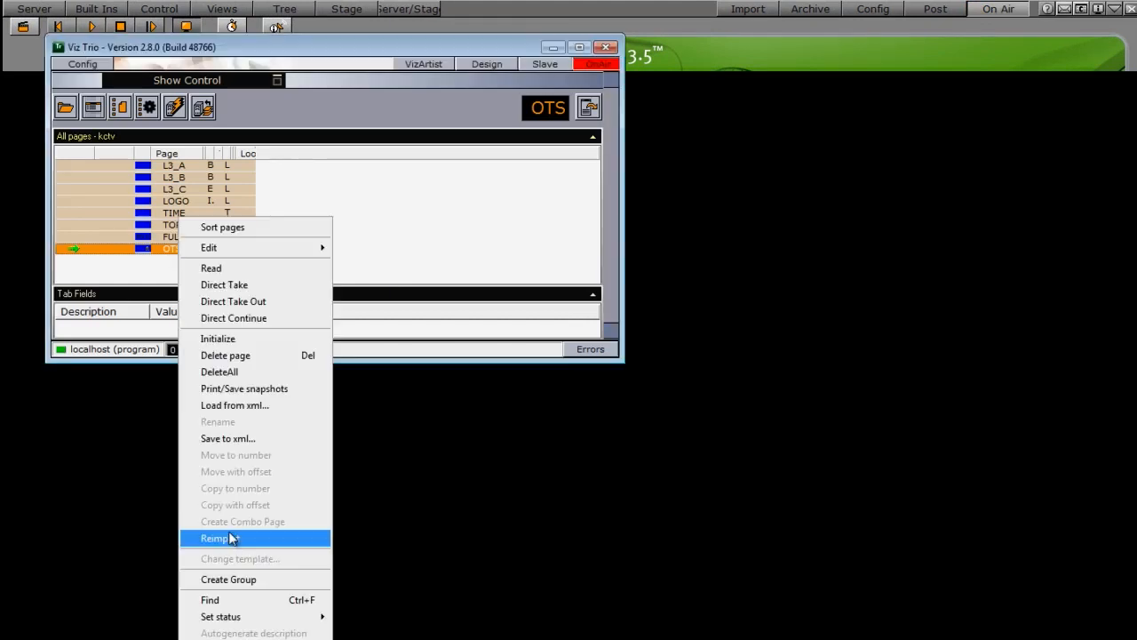
click(229, 538)
right_click(183, 247)
click(206, 288)
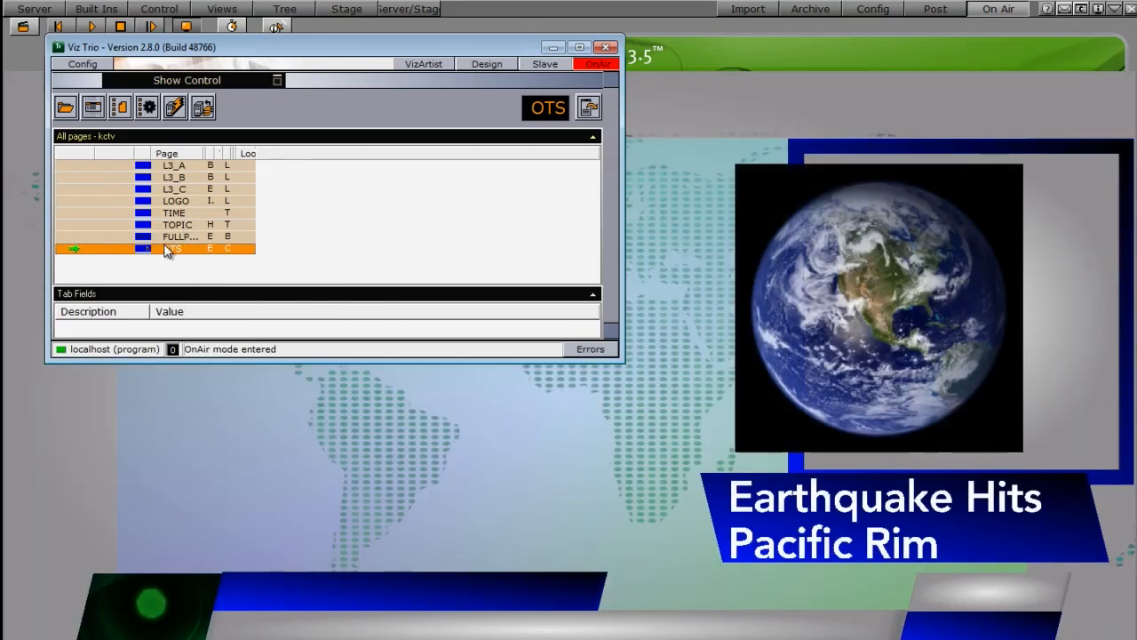
Take the FULLPAGE page on air and take the OTS page out.
right_click(183, 236)
click(198, 284)
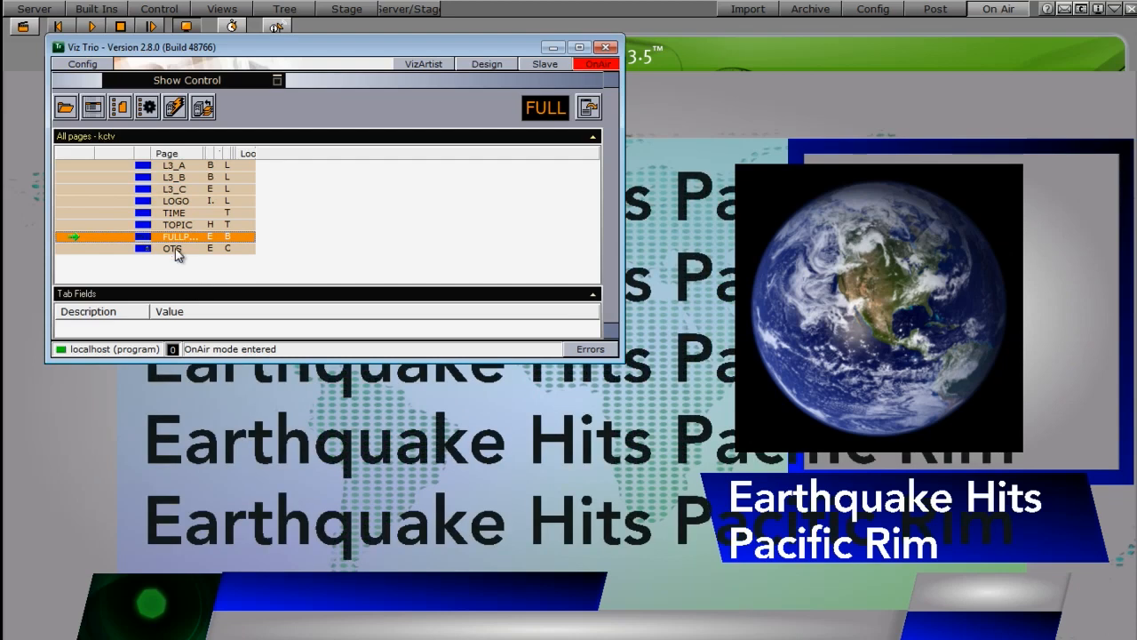
right_click(176, 252)
click(224, 300)
Take the FULLPAGE, TOPIC and TIME pages off air.
right_click(194, 242)
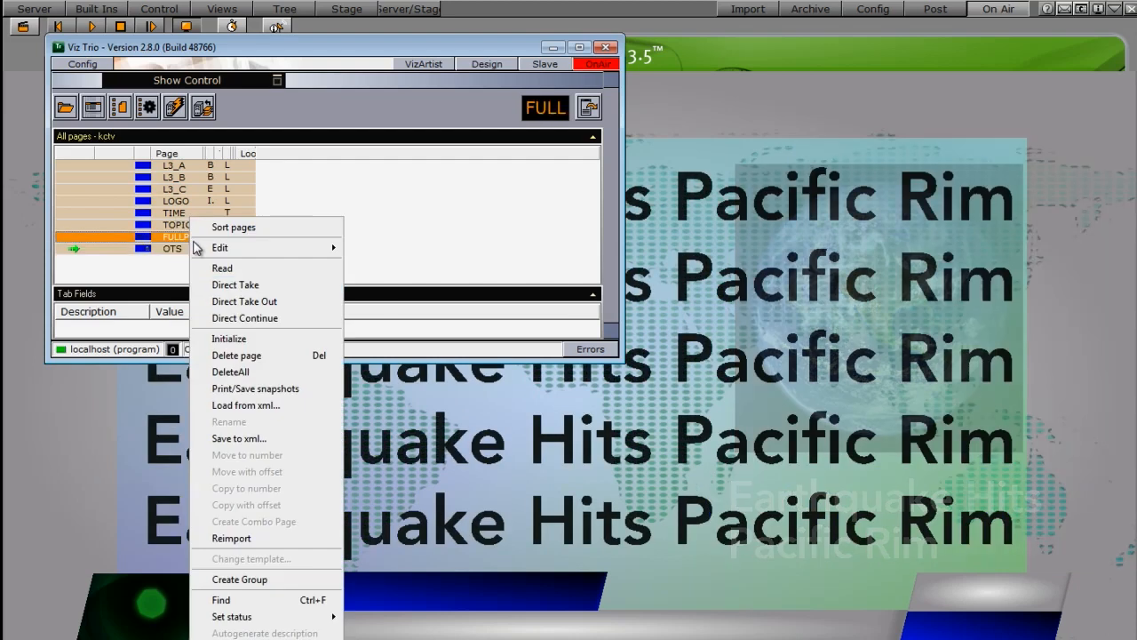
click(236, 301)
right_click(183, 224)
click(218, 307)
right_click(183, 213)
click(227, 294)
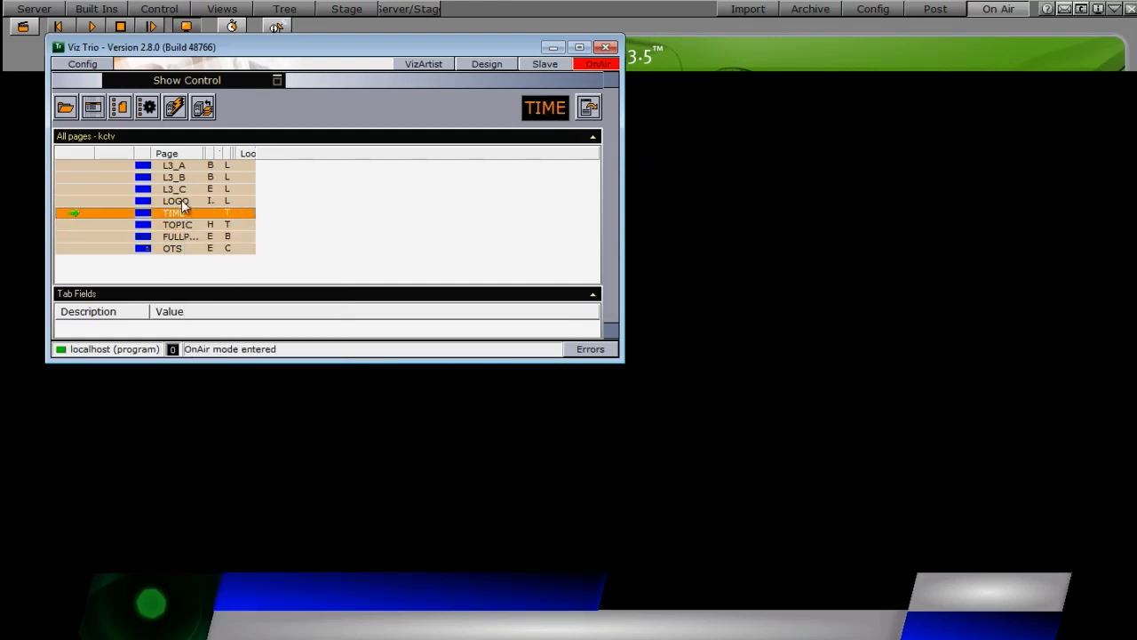
Clear the output by taking out the LOGO, L3_C, L3_B and L3_A pages and the remaining TIME page.
right_click(182, 205)
click(230, 290)
right_click(193, 189)
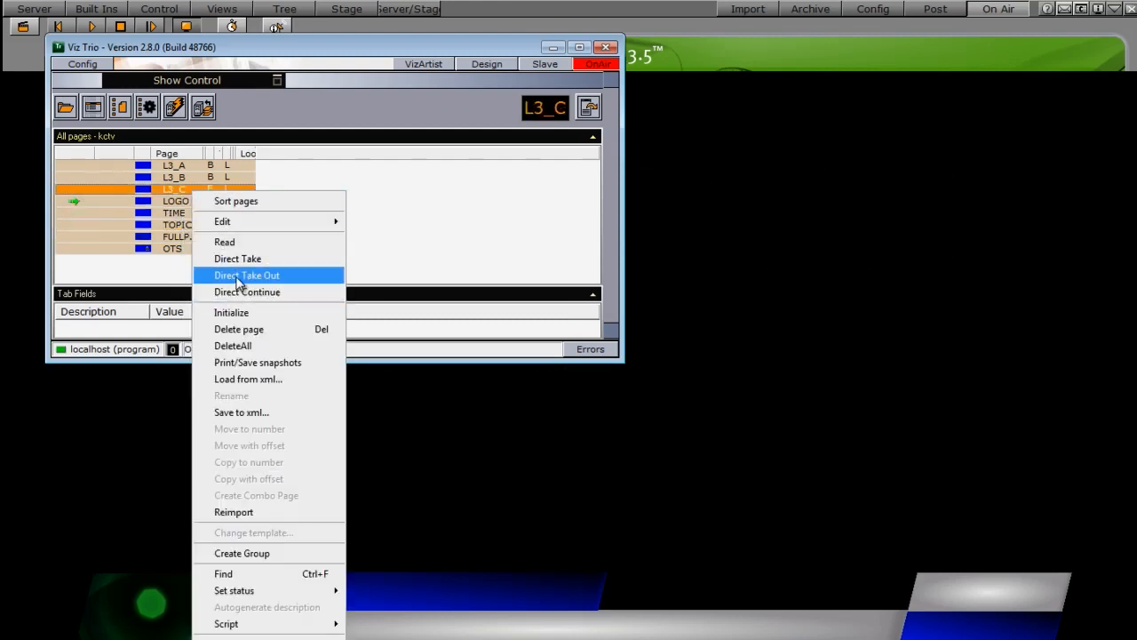
click(238, 277)
right_click(182, 177)
click(226, 259)
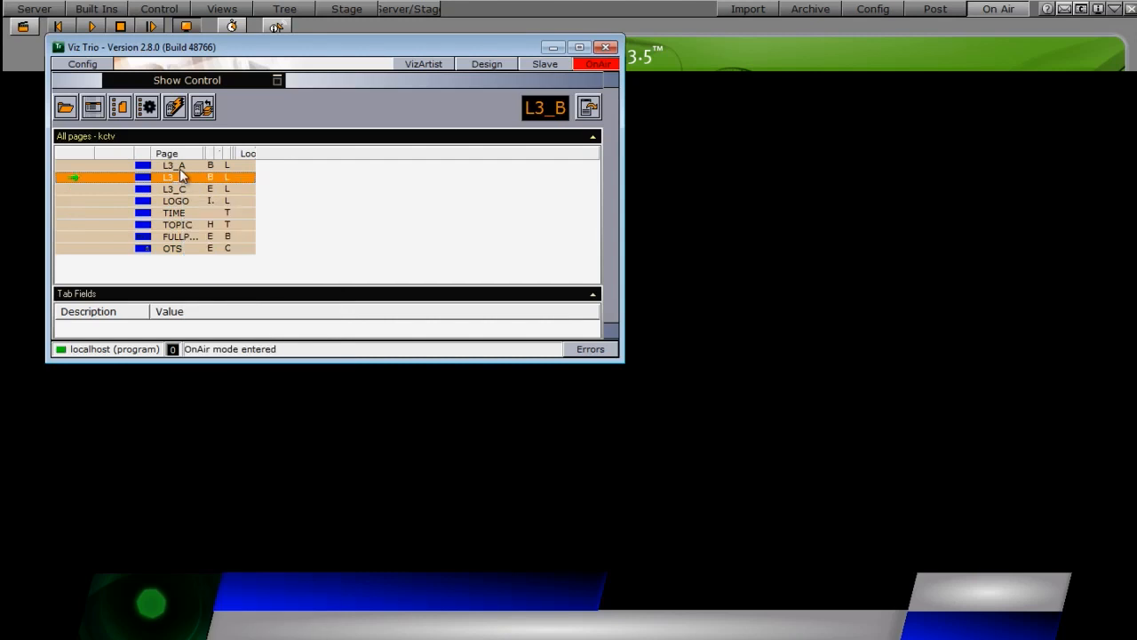
right_click(176, 165)
click(221, 255)
click(247, 210)
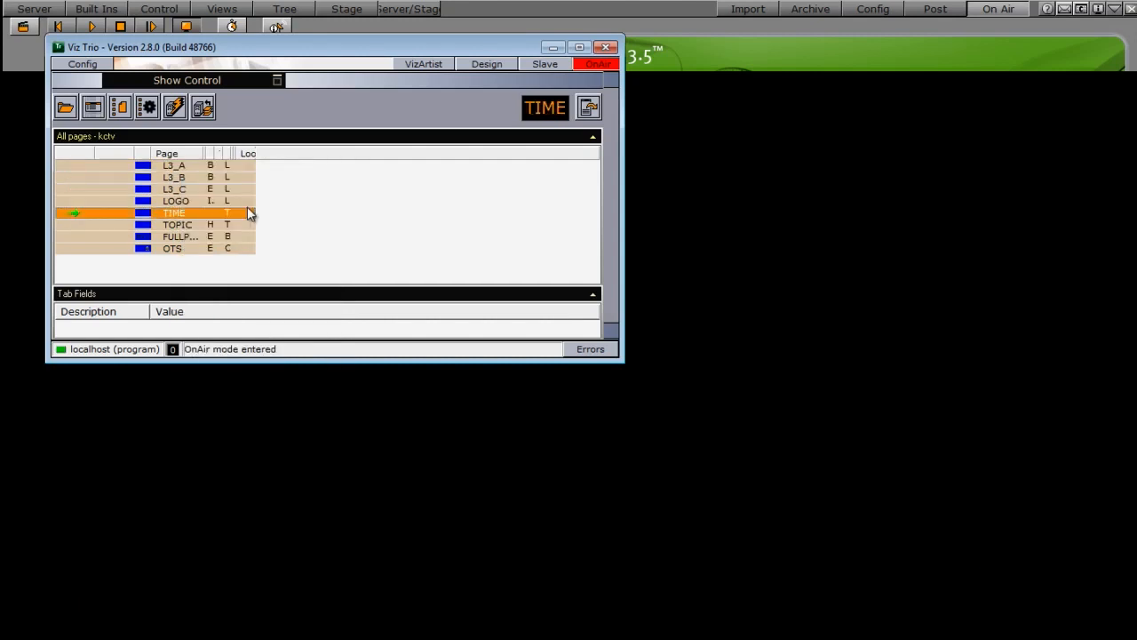
Test the lower-third transition by taking L3_A on air and replacing it with L3_C.
right_click(172, 166)
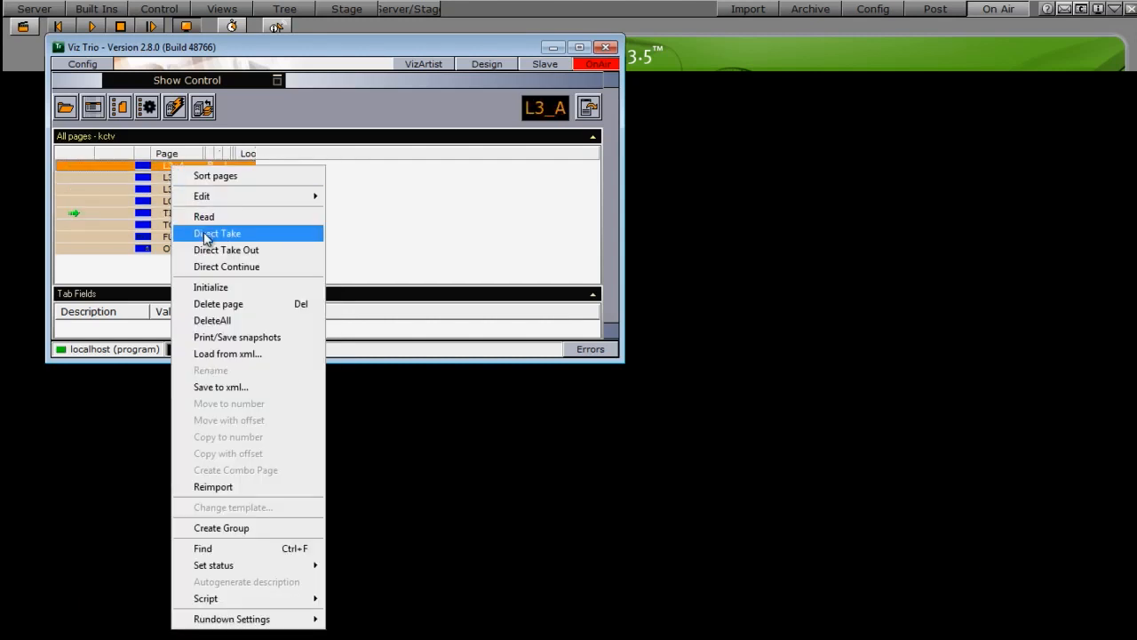
click(206, 234)
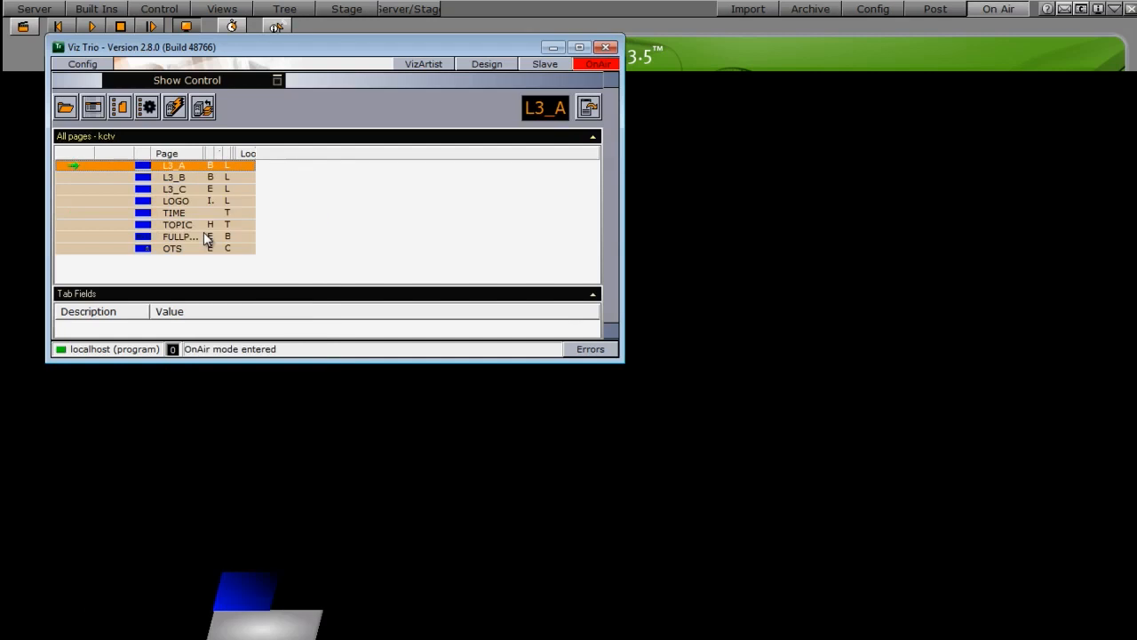
right_click(169, 189)
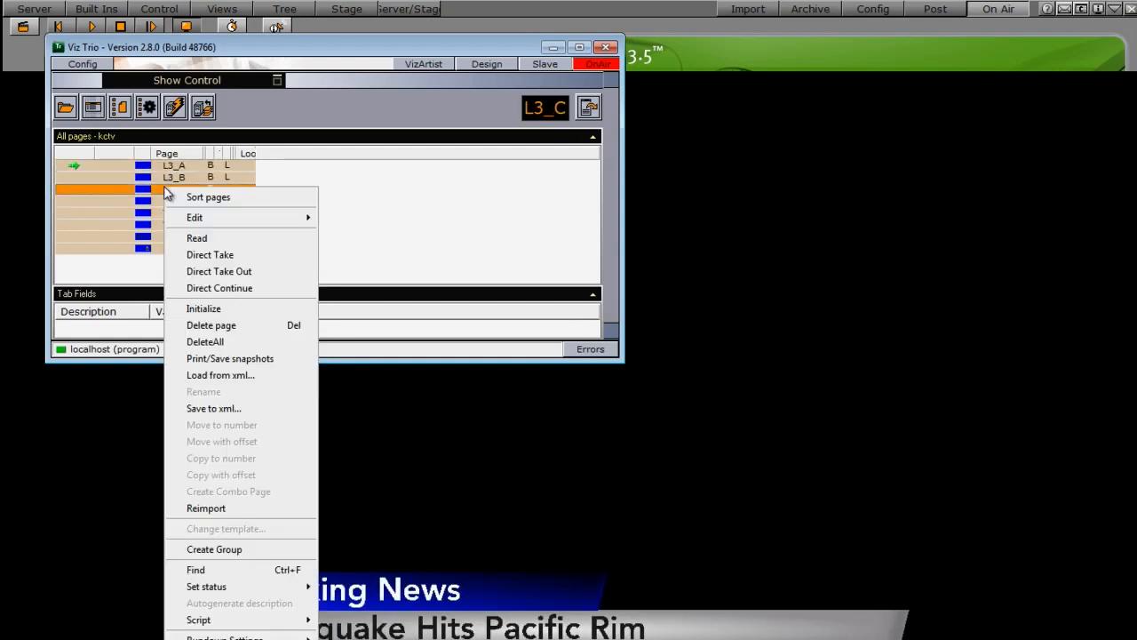
click(201, 255)
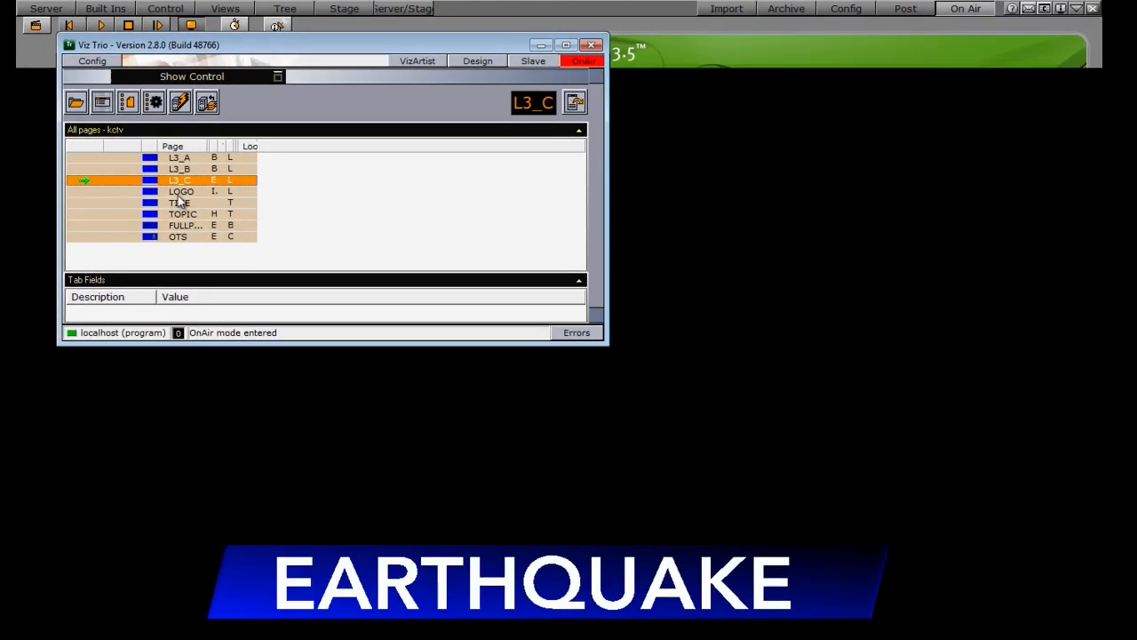
Take the LOGO, TIME and TOPIC pages on air alongside the lower third.
right_click(178, 194)
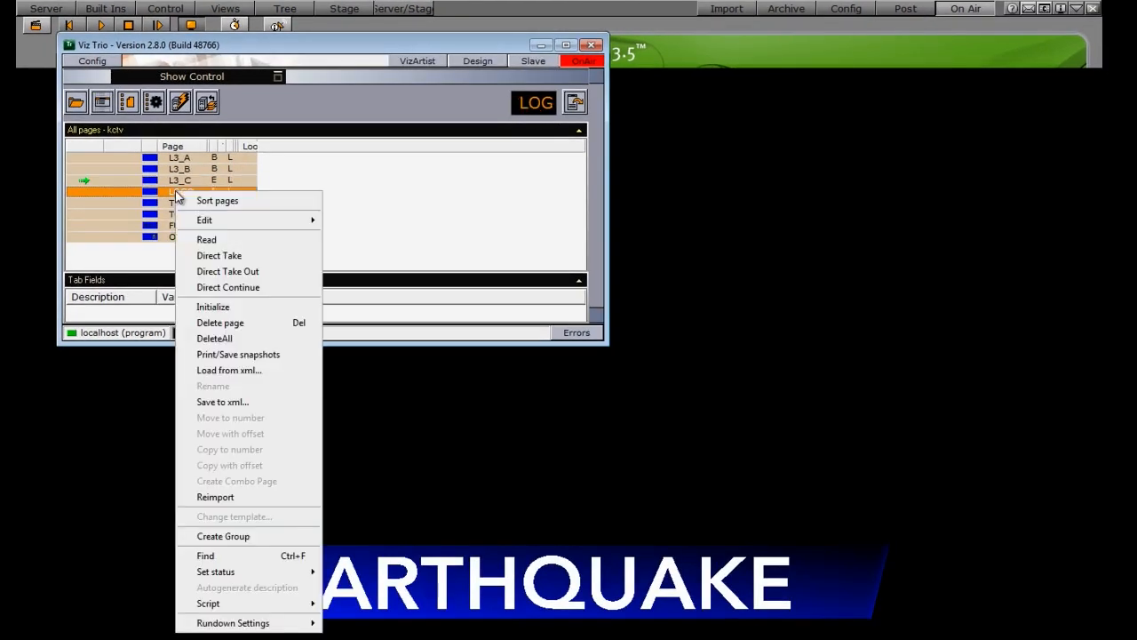
click(205, 255)
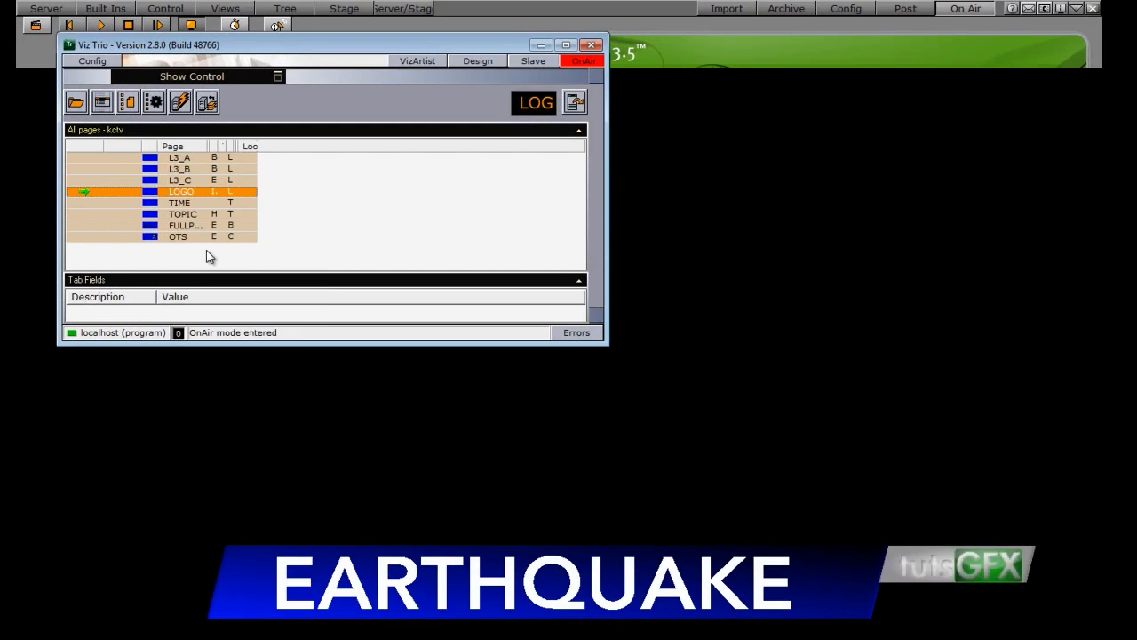
right_click(186, 210)
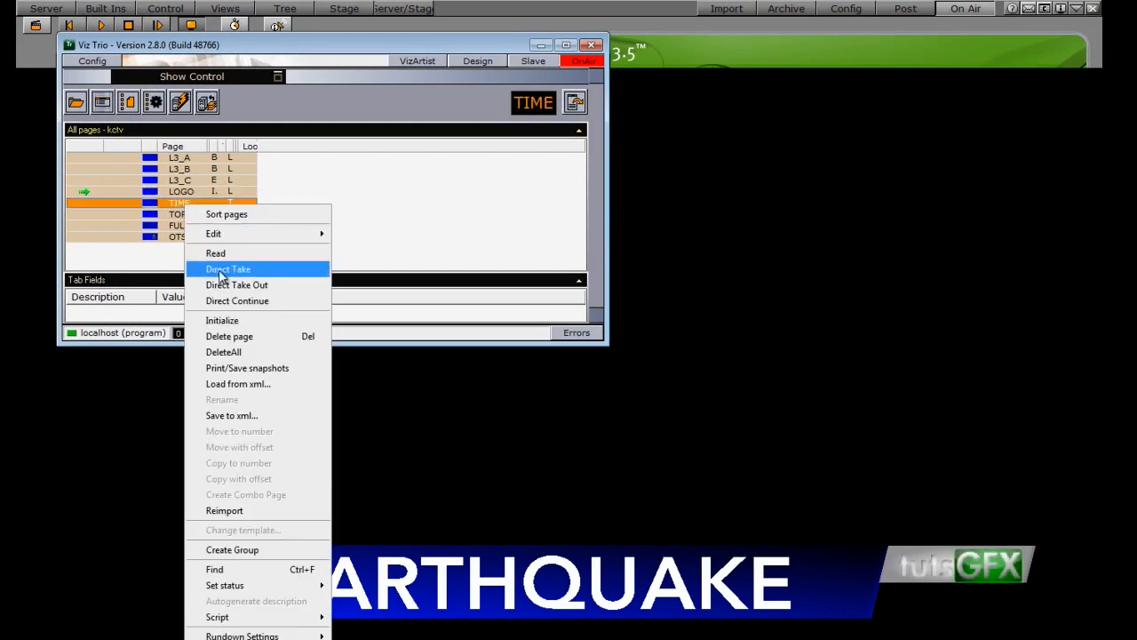
click(220, 269)
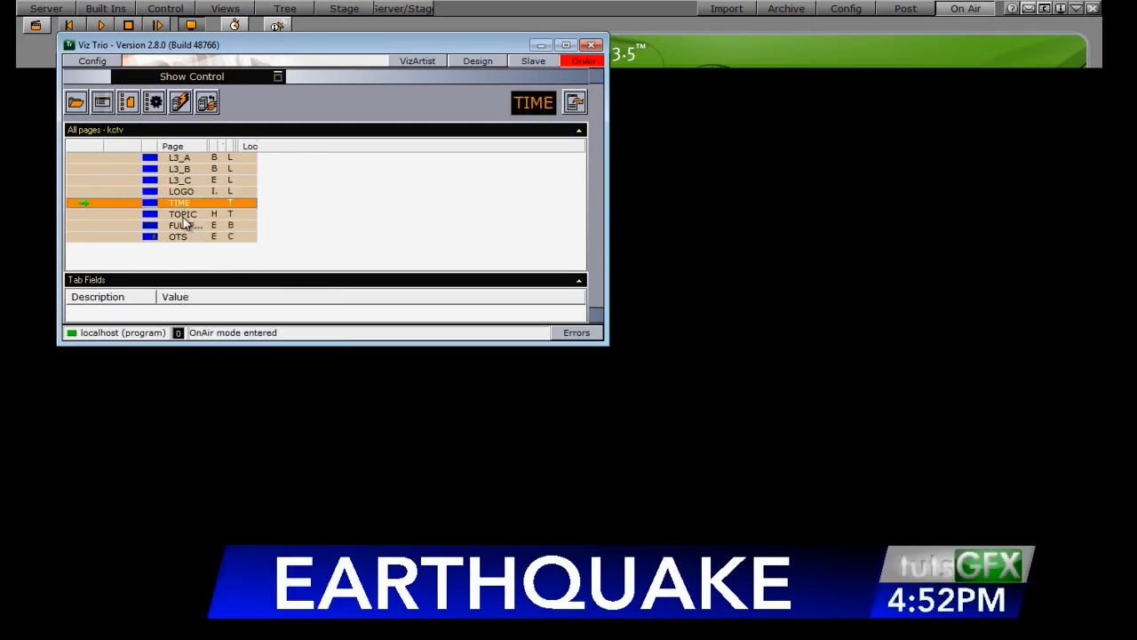
right_click(182, 216)
click(220, 270)
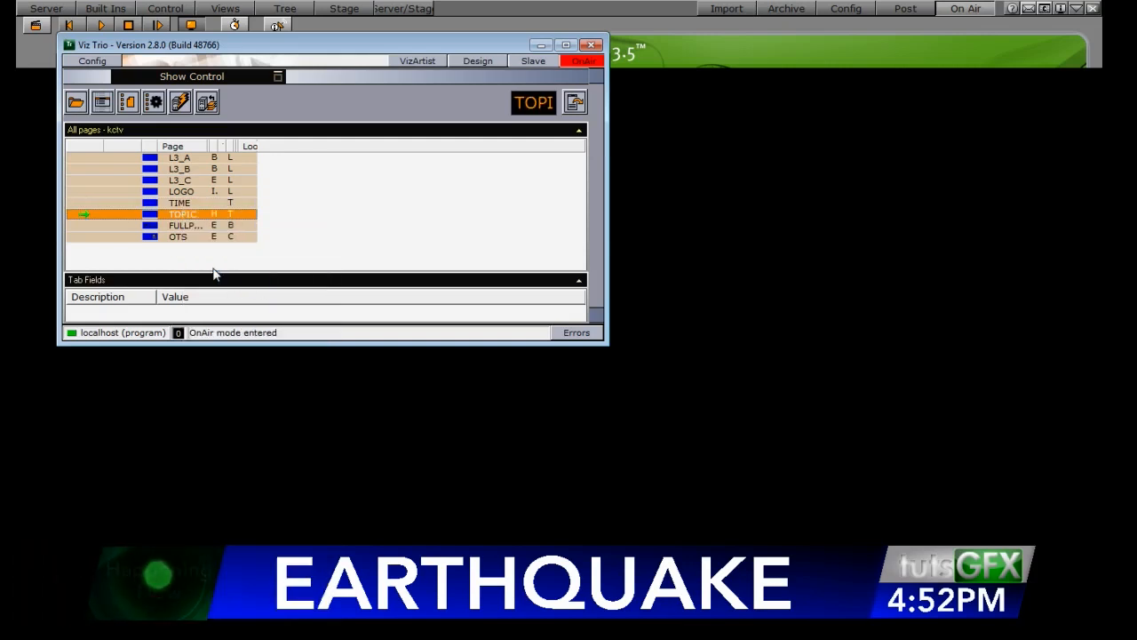
Take the OTS page on air, check it in the full output, and take it out again.
right_click(186, 237)
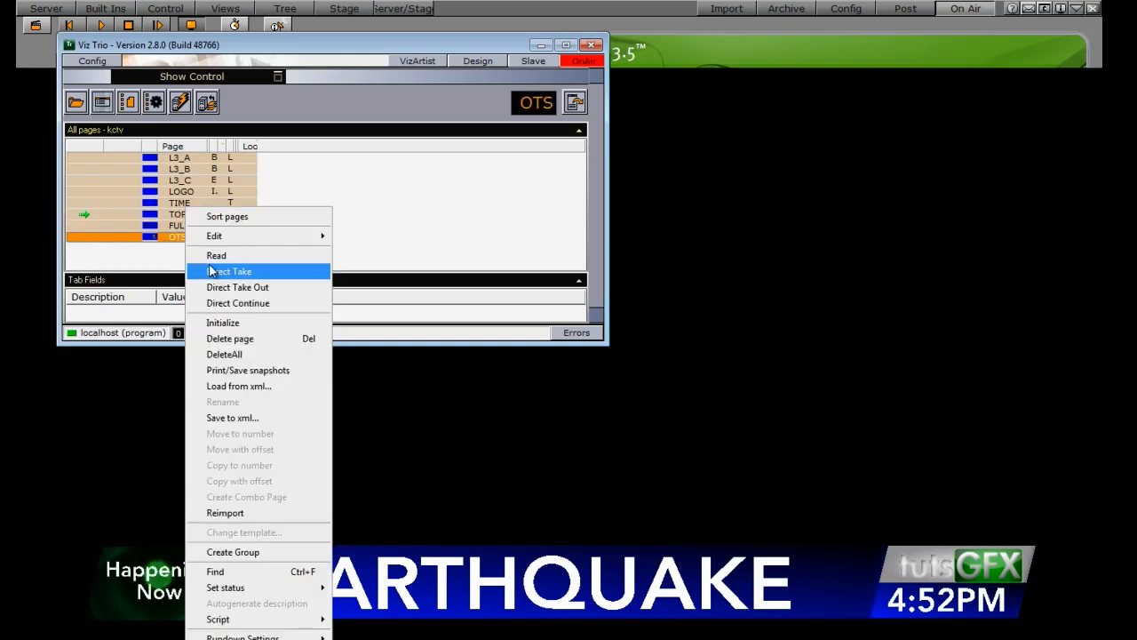
click(210, 270)
click(929, 541)
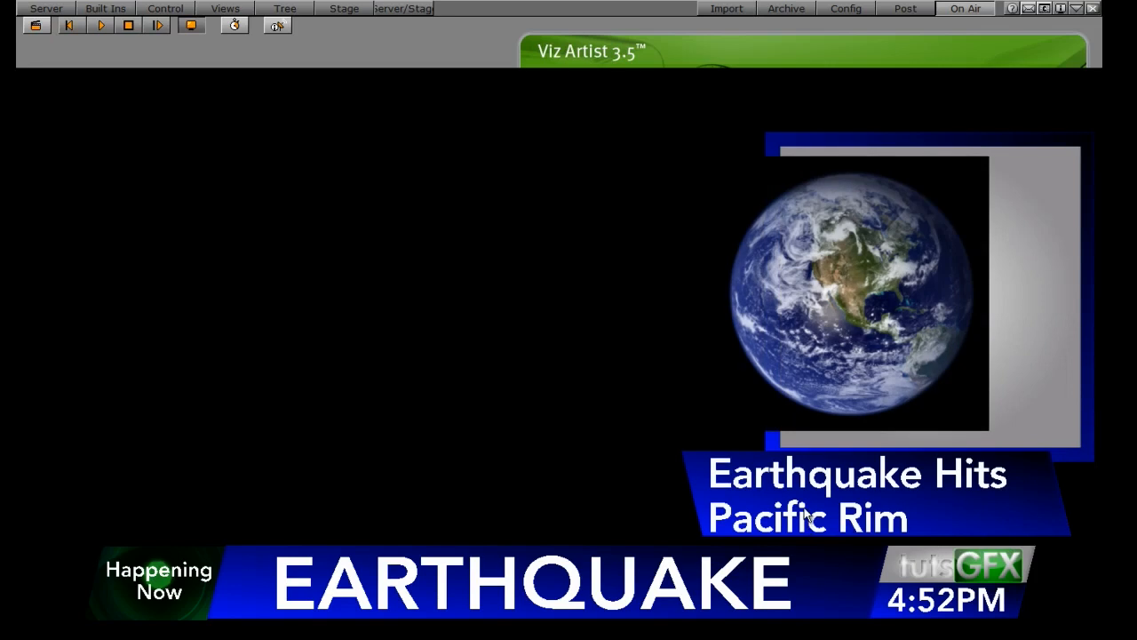
key(alt+Tab)
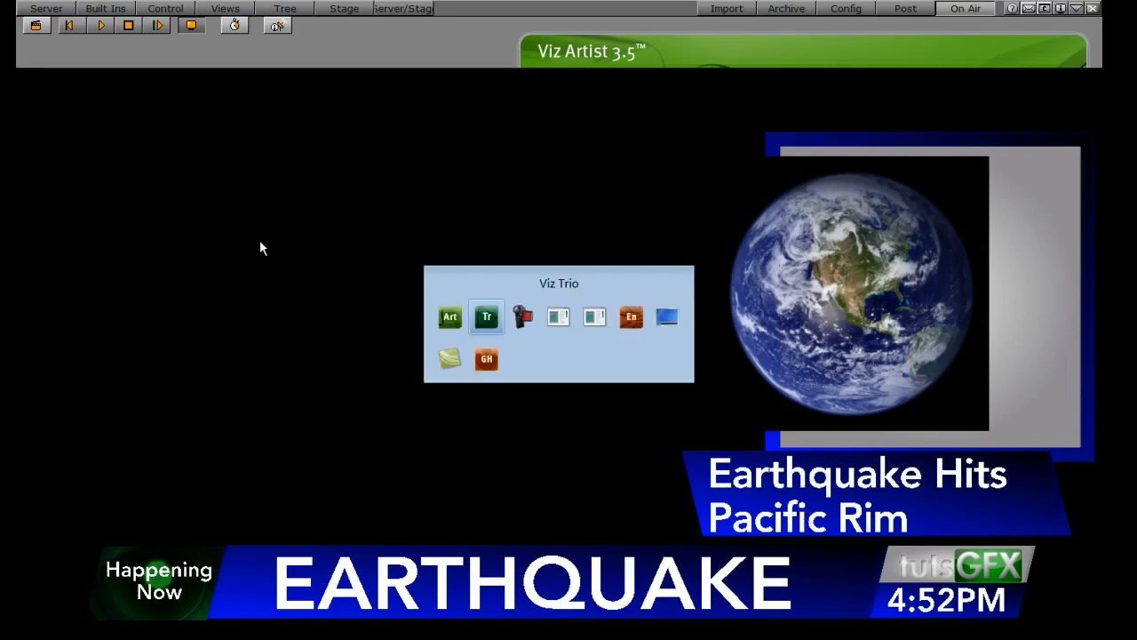
right_click(184, 236)
click(215, 290)
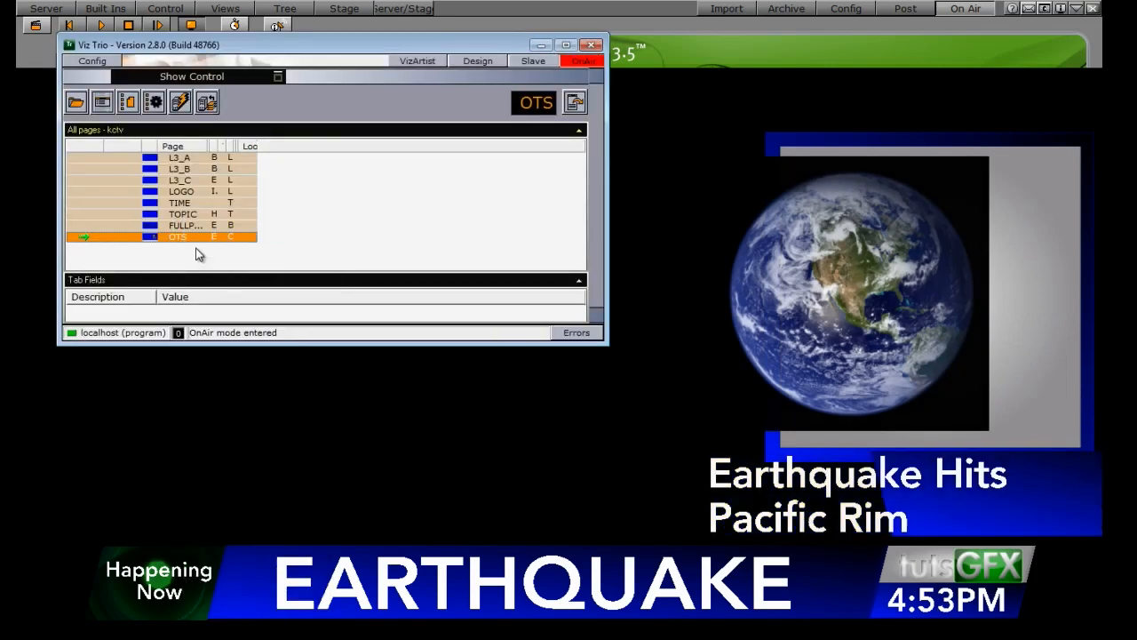
Take the FULLPAGE page on air and take the OTS page on air over it.
right_click(193, 226)
click(220, 274)
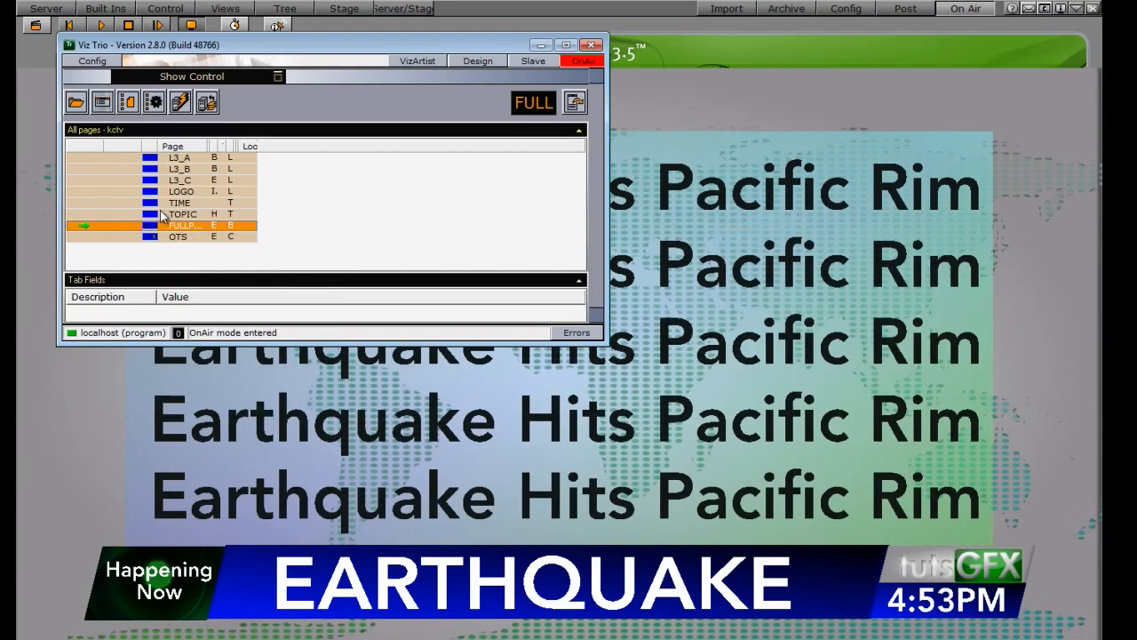
click(181, 237)
right_click(181, 237)
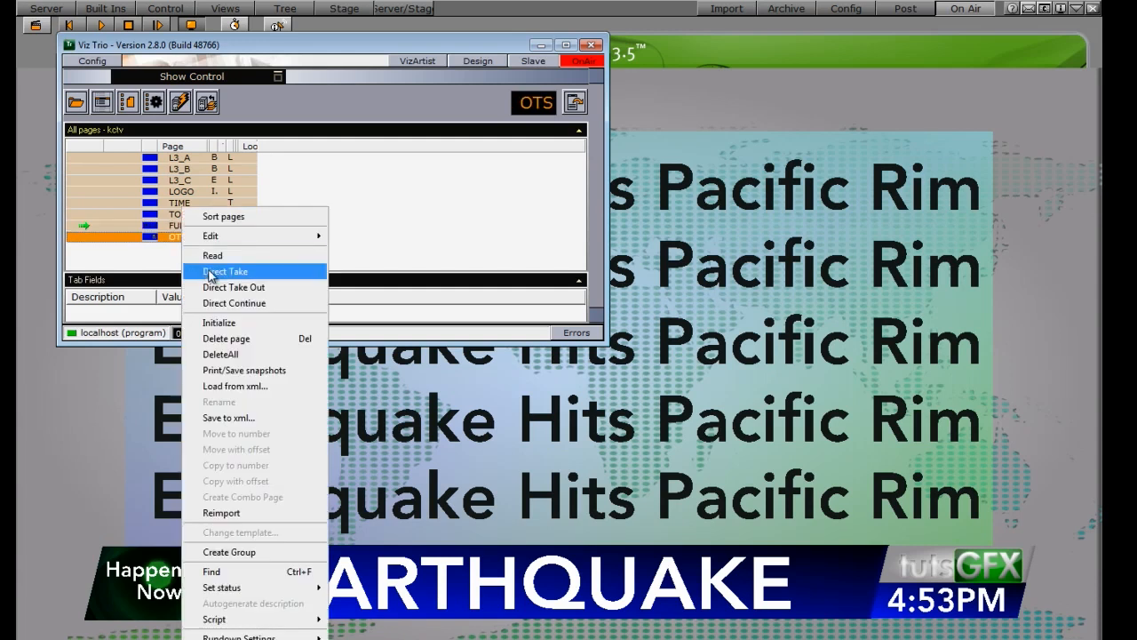
click(211, 274)
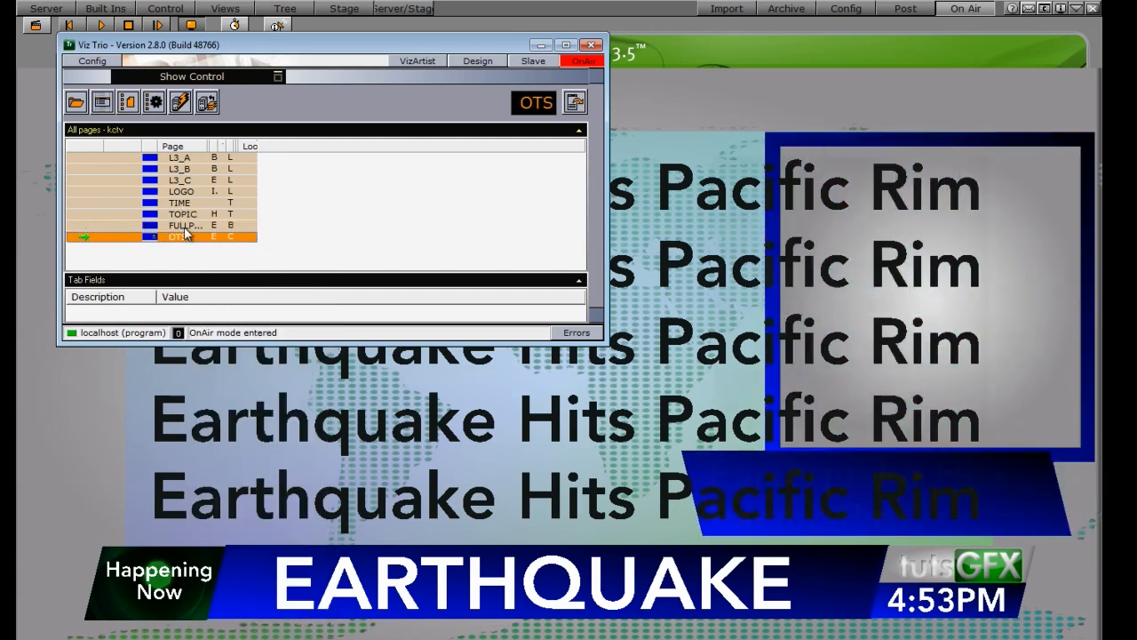